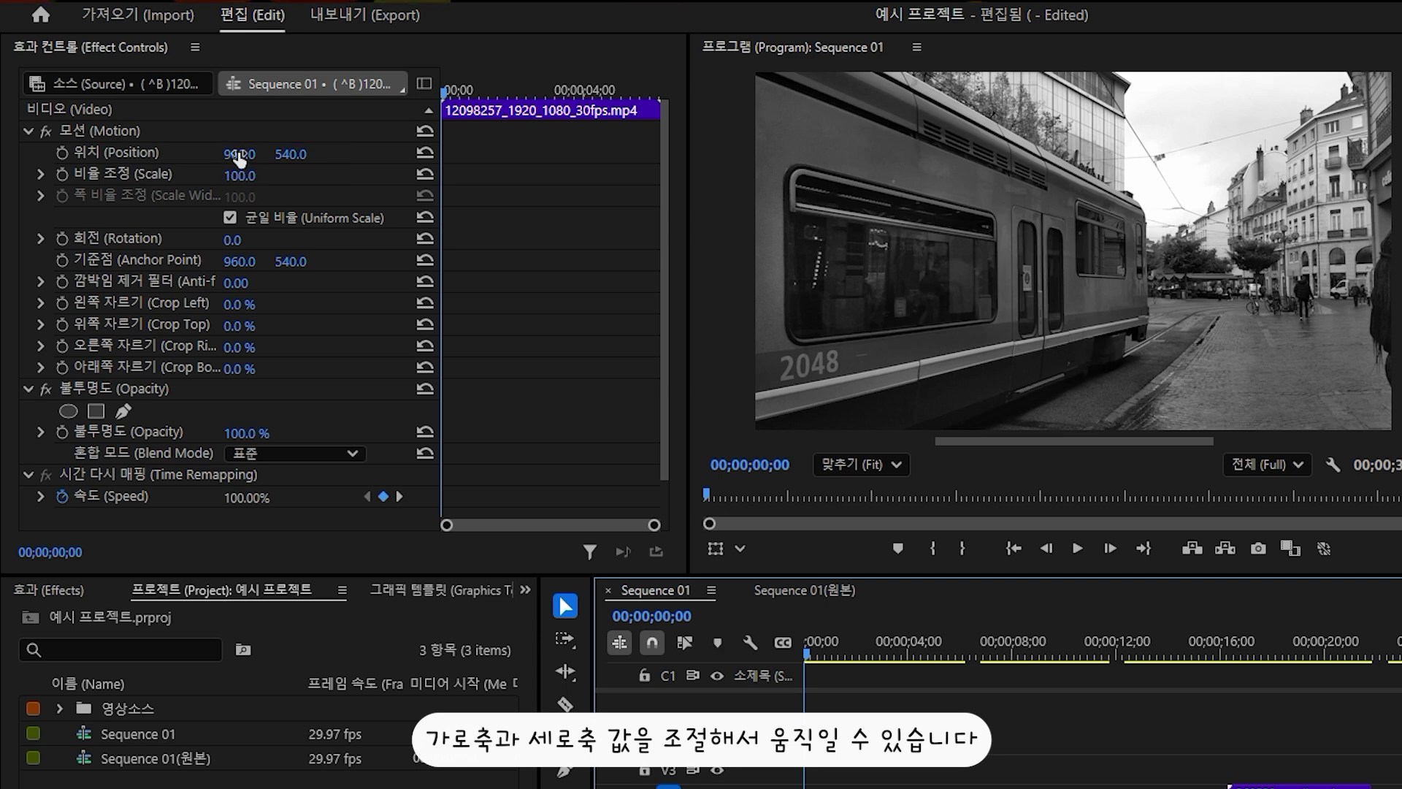
Try shifting the tram clip horizontally and vertically to a Position of about 1209, 642.
{"action": "left_click", "coordinate": [292, 154]}
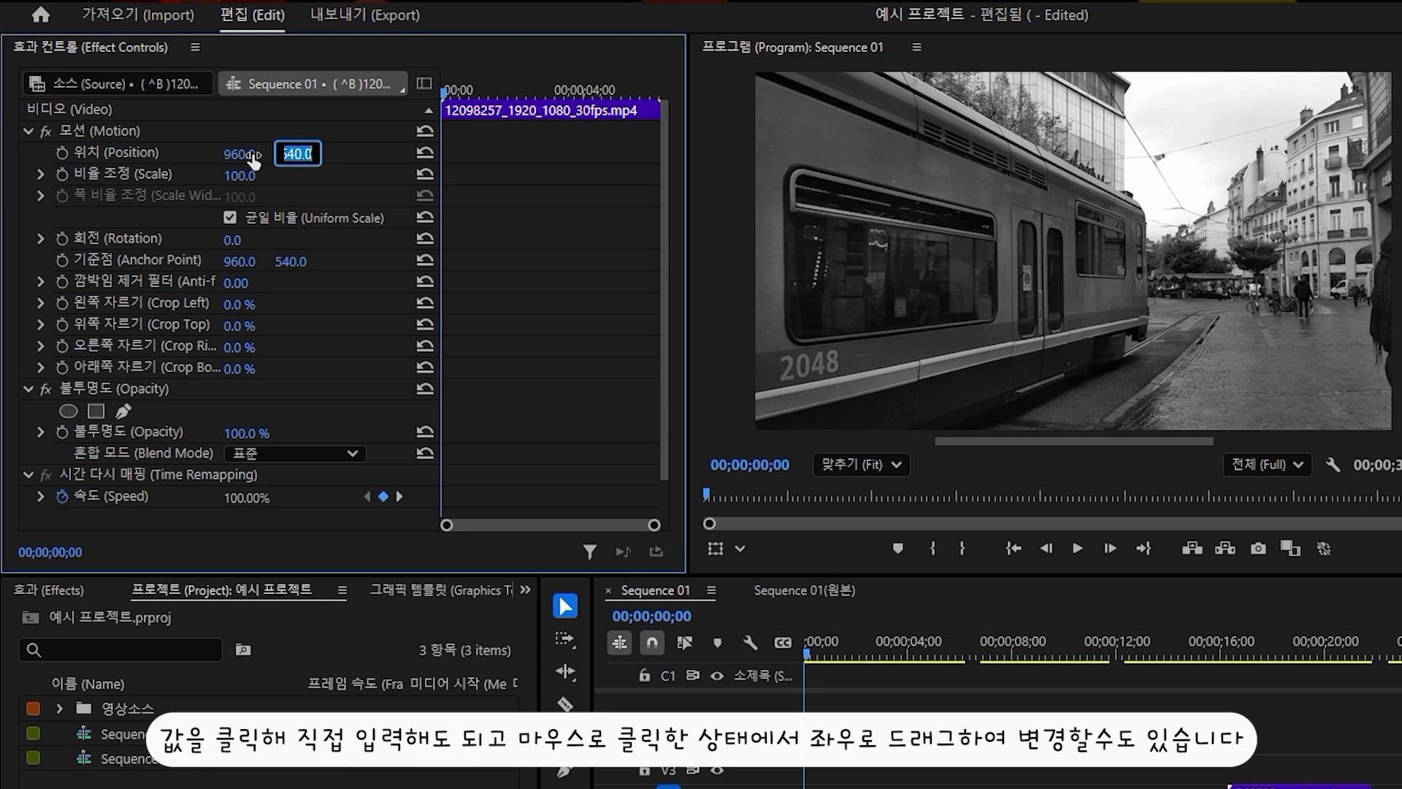
{"action": "left_click_drag", "start_coordinate": [252, 154], "coordinate": [122, 154]}
{"action": "left_click_drag", "start_coordinate": [250, 155], "coordinate": [560, 154]}
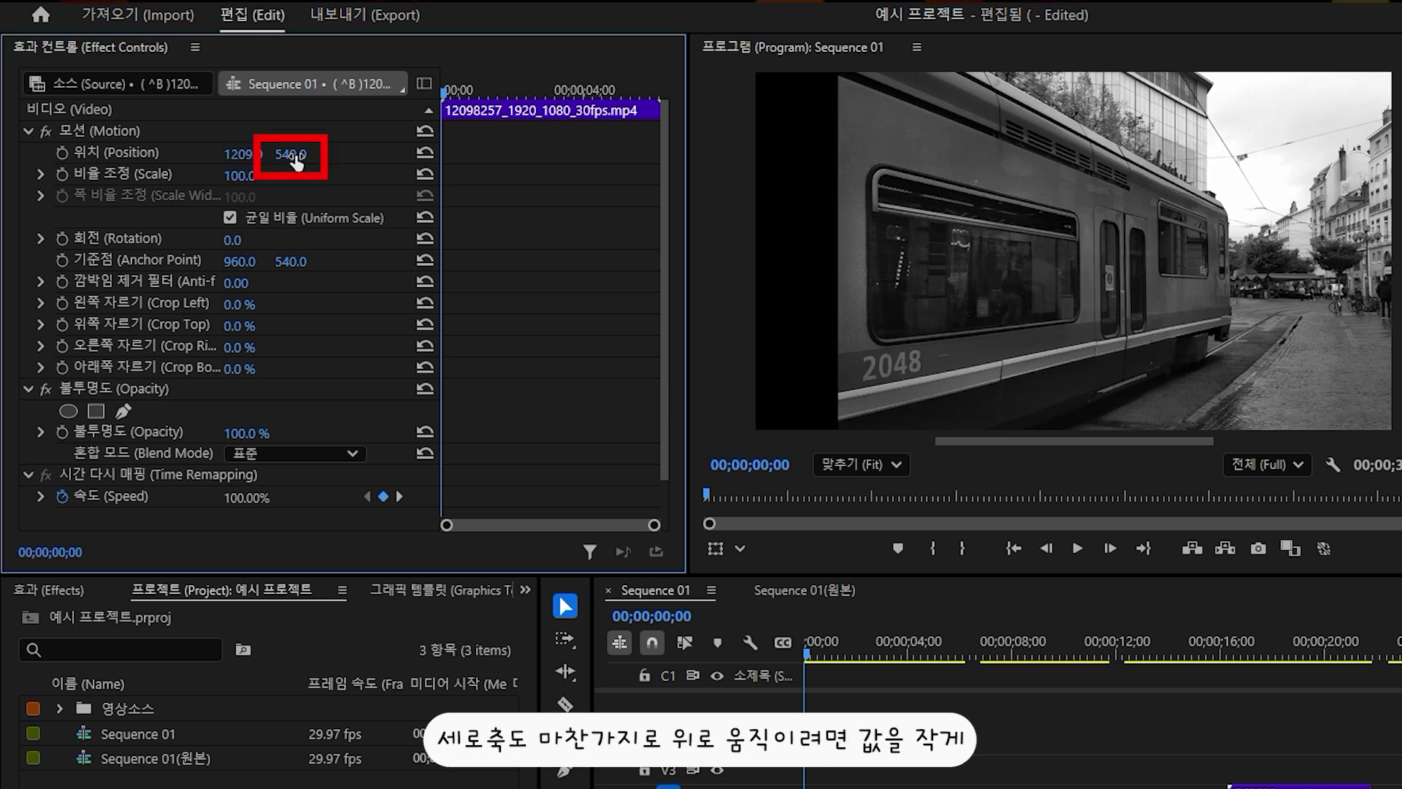
{"action": "left_click_drag", "start_coordinate": [295, 154], "coordinate": [141, 155]}
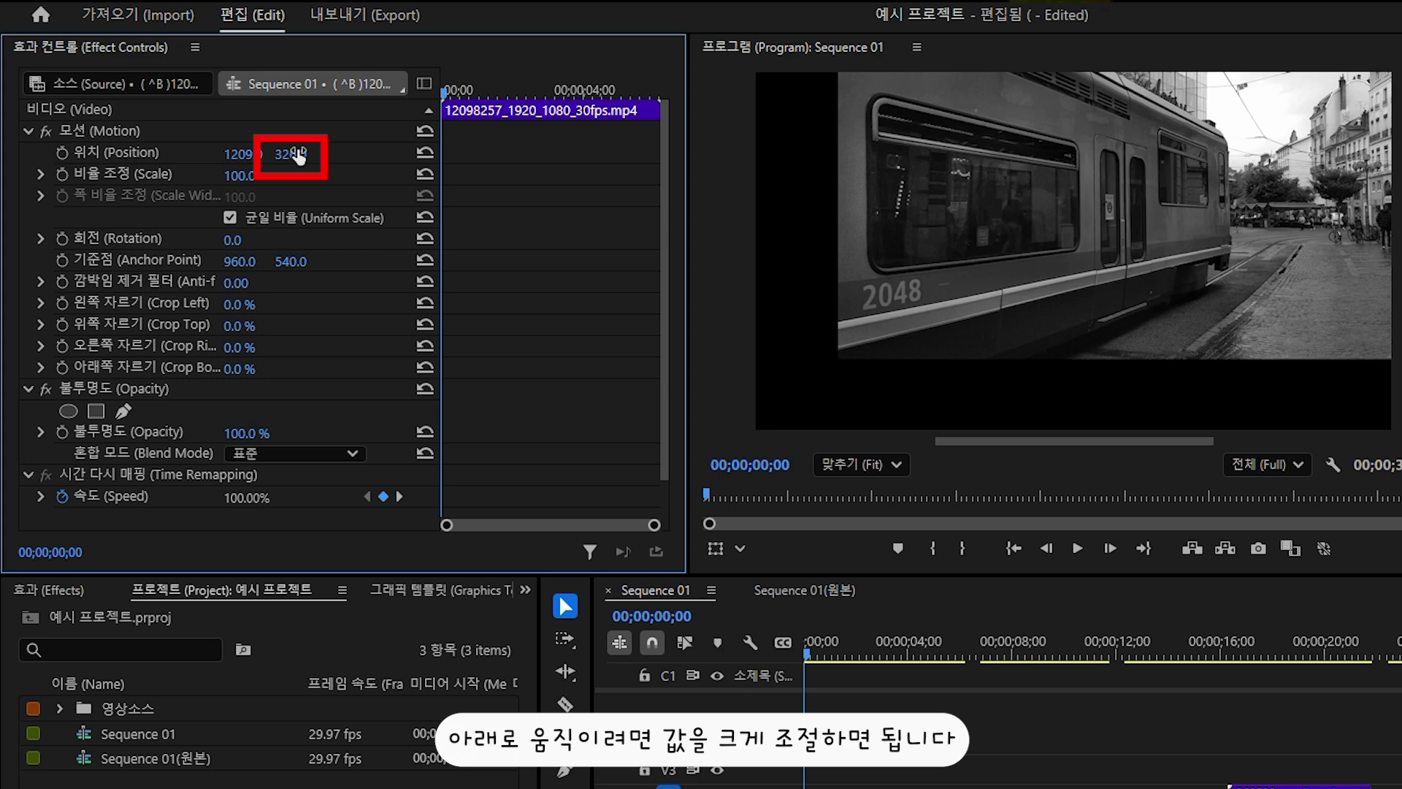
{"action": "left_click_drag", "start_coordinate": [297, 155], "coordinate": [525, 155]}
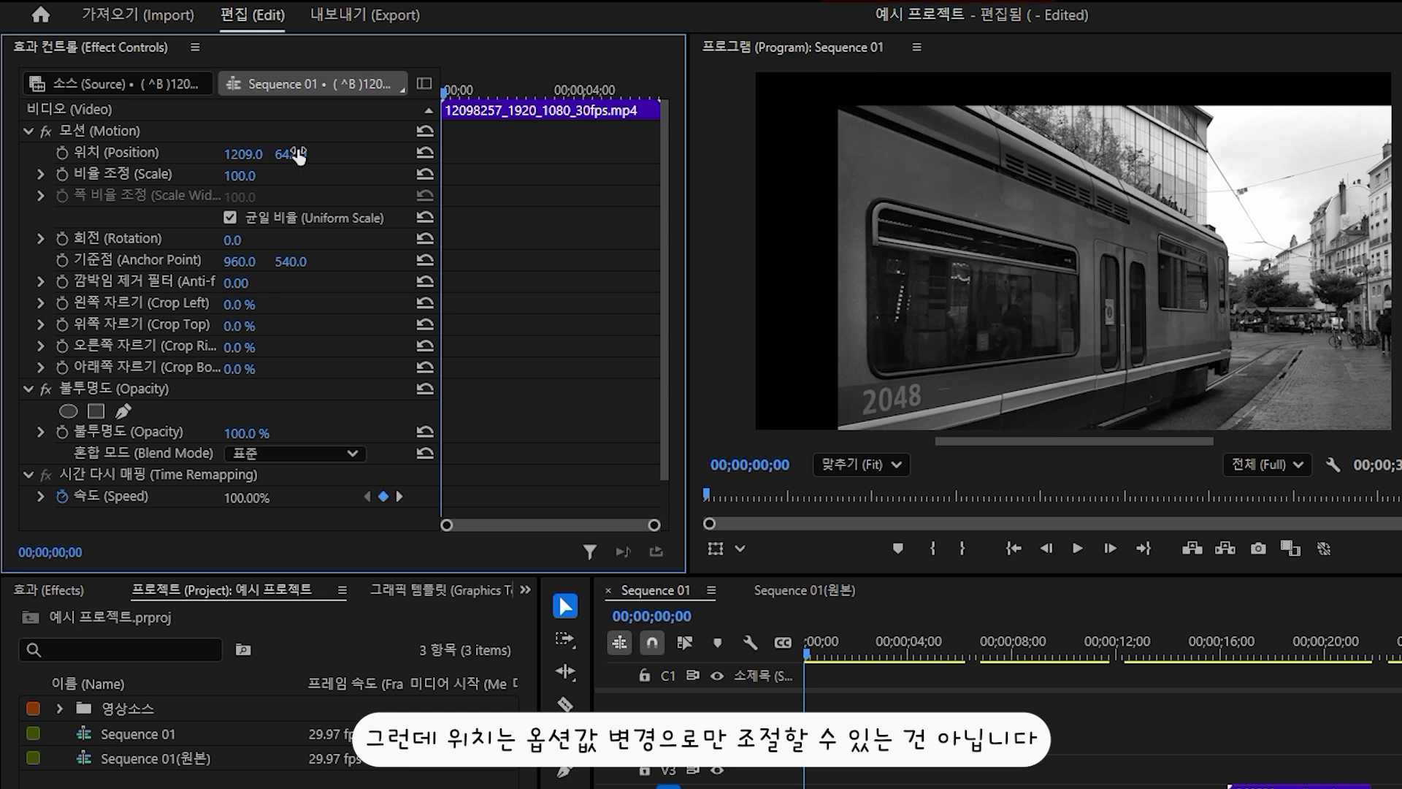
Try moving the tram clip directly in the Program monitor to about 971.3, 580.3 and scaling it down to about 90.3.
{"action": "left_click", "coordinate": [121, 129]}
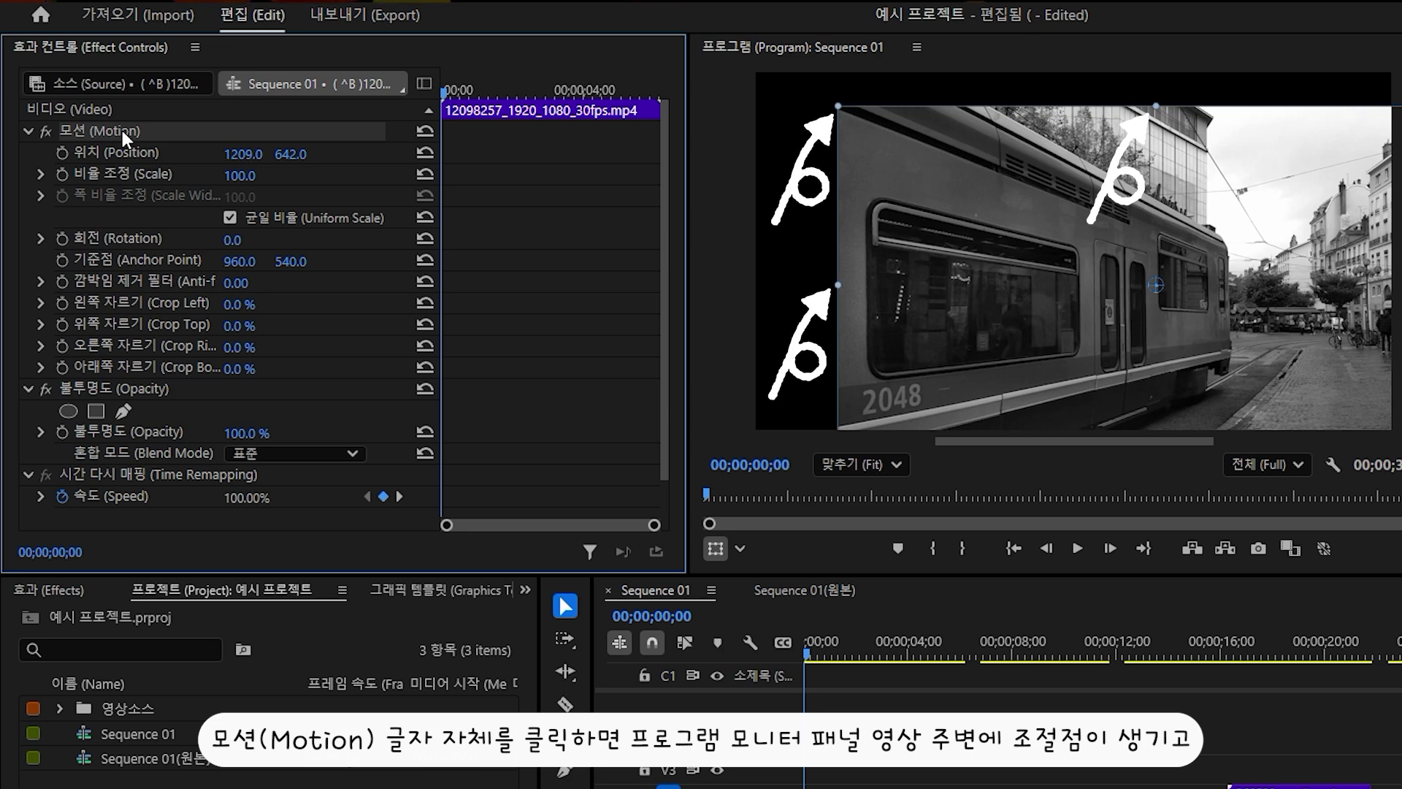
{"action": "left_click_drag", "start_coordinate": [1097, 283], "coordinate": [1017, 262]}
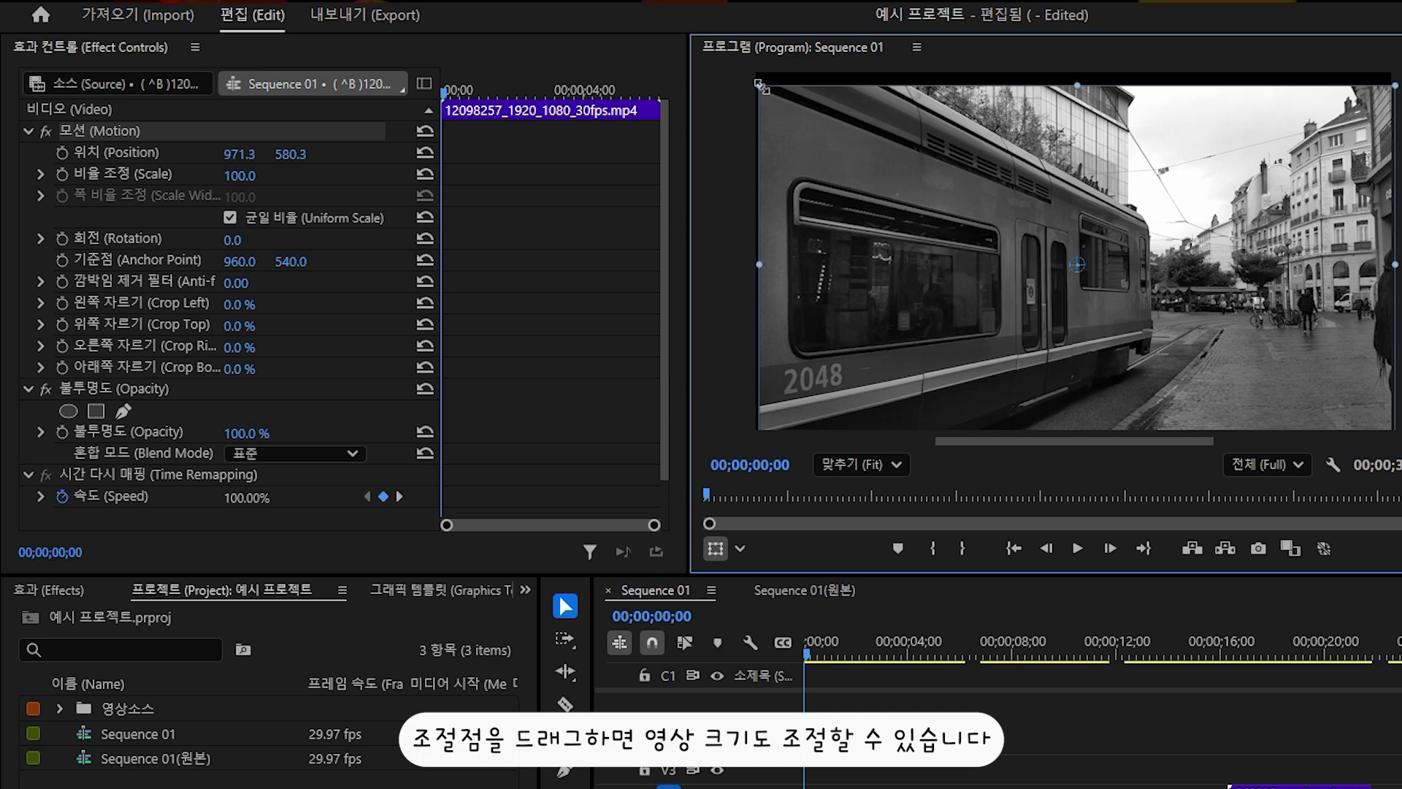
{"action": "mouse_move", "coordinate": [761, 86]}
{"action": "left_mouse_down"}
{"action": "mouse_move", "coordinate": [861, 173]}
{"action": "mouse_move", "coordinate": [740, 101]}
{"action": "left_mouse_up"}
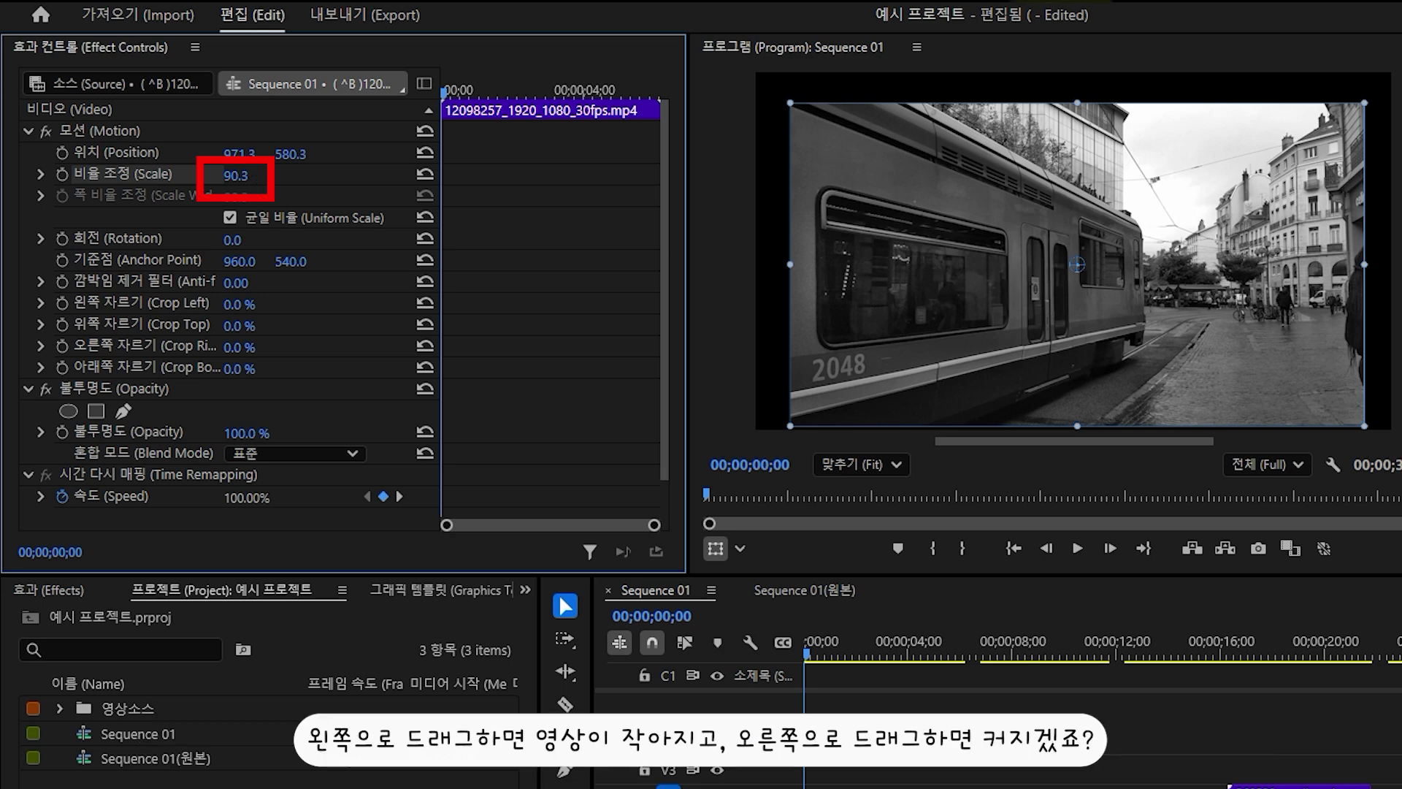
{"action": "mouse_move", "coordinate": [261, 181]}
{"action": "left_mouse_down"}
{"action": "mouse_move", "coordinate": [222, 181]}
{"action": "mouse_move", "coordinate": [252, 177]}
{"action": "left_mouse_up"}
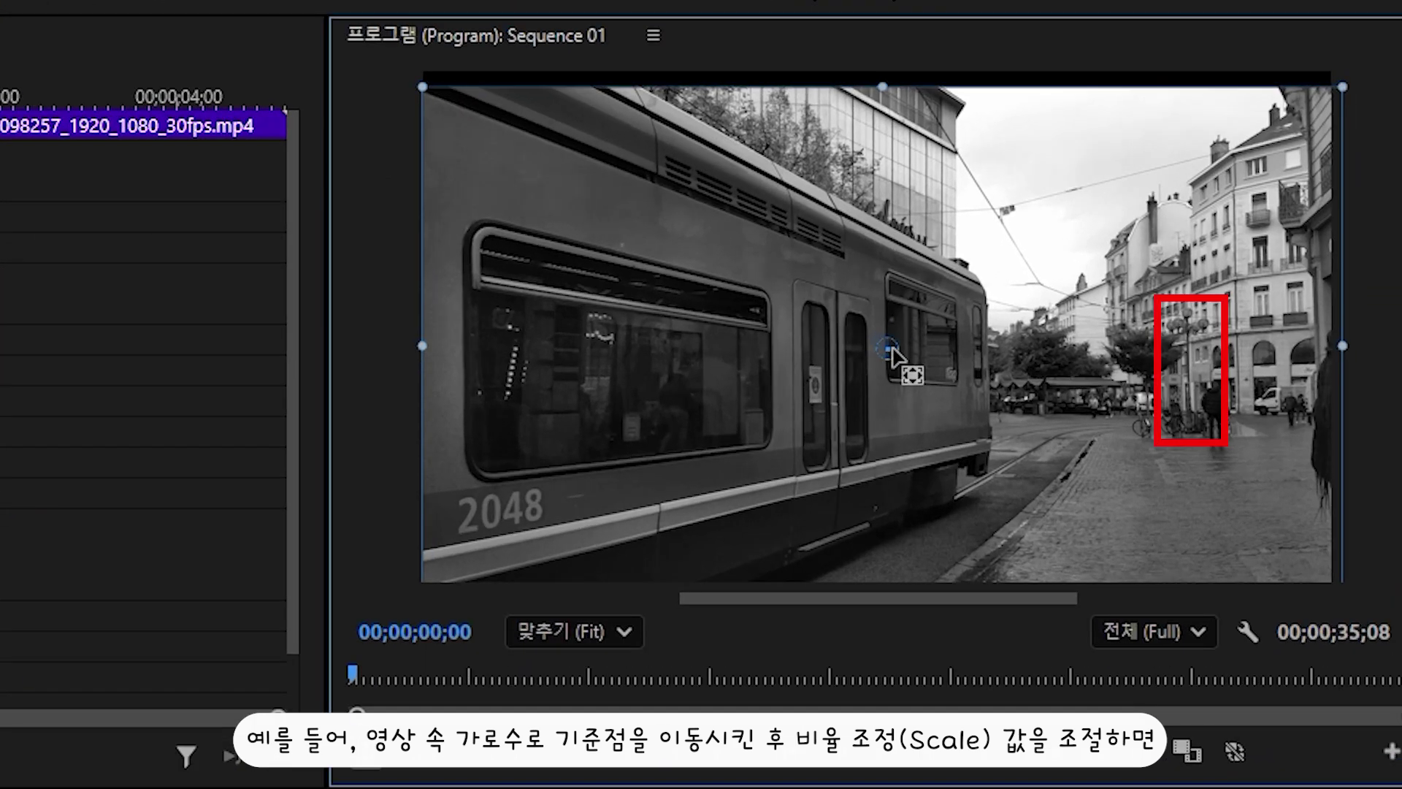
Try moving the anchor point onto the street tree, at about 1594.9, 616.0, and scaling the clip around it to about 73.3.
{"action": "left_click_drag", "start_coordinate": [1084, 276], "coordinate": [1236, 278]}
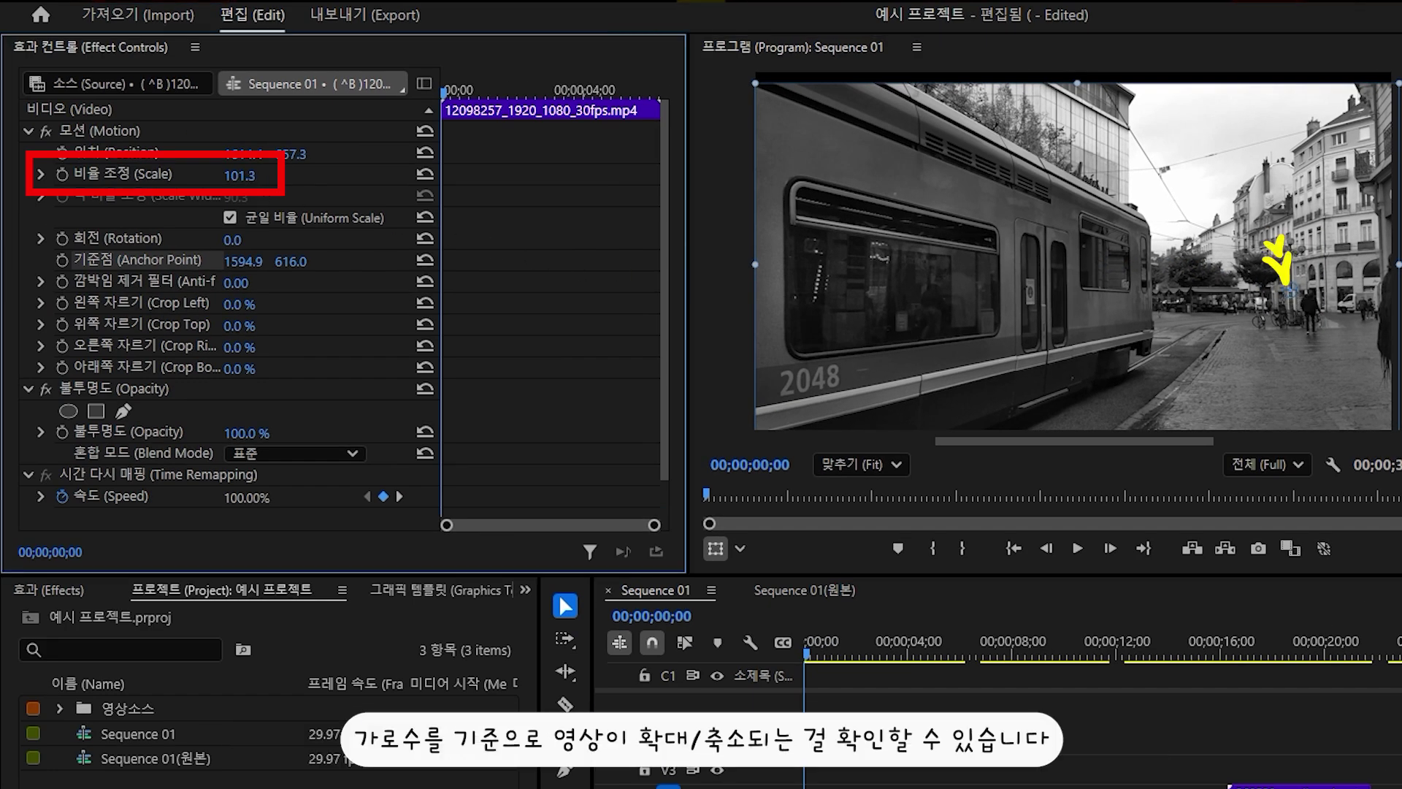
{"action": "mouse_move", "coordinate": [240, 175]}
{"action": "left_mouse_down"}
{"action": "mouse_move", "coordinate": [181, 176]}
{"action": "mouse_move", "coordinate": [312, 175]}
{"action": "mouse_move", "coordinate": [227, 176]}
{"action": "mouse_move", "coordinate": [252, 176]}
{"action": "left_mouse_up"}
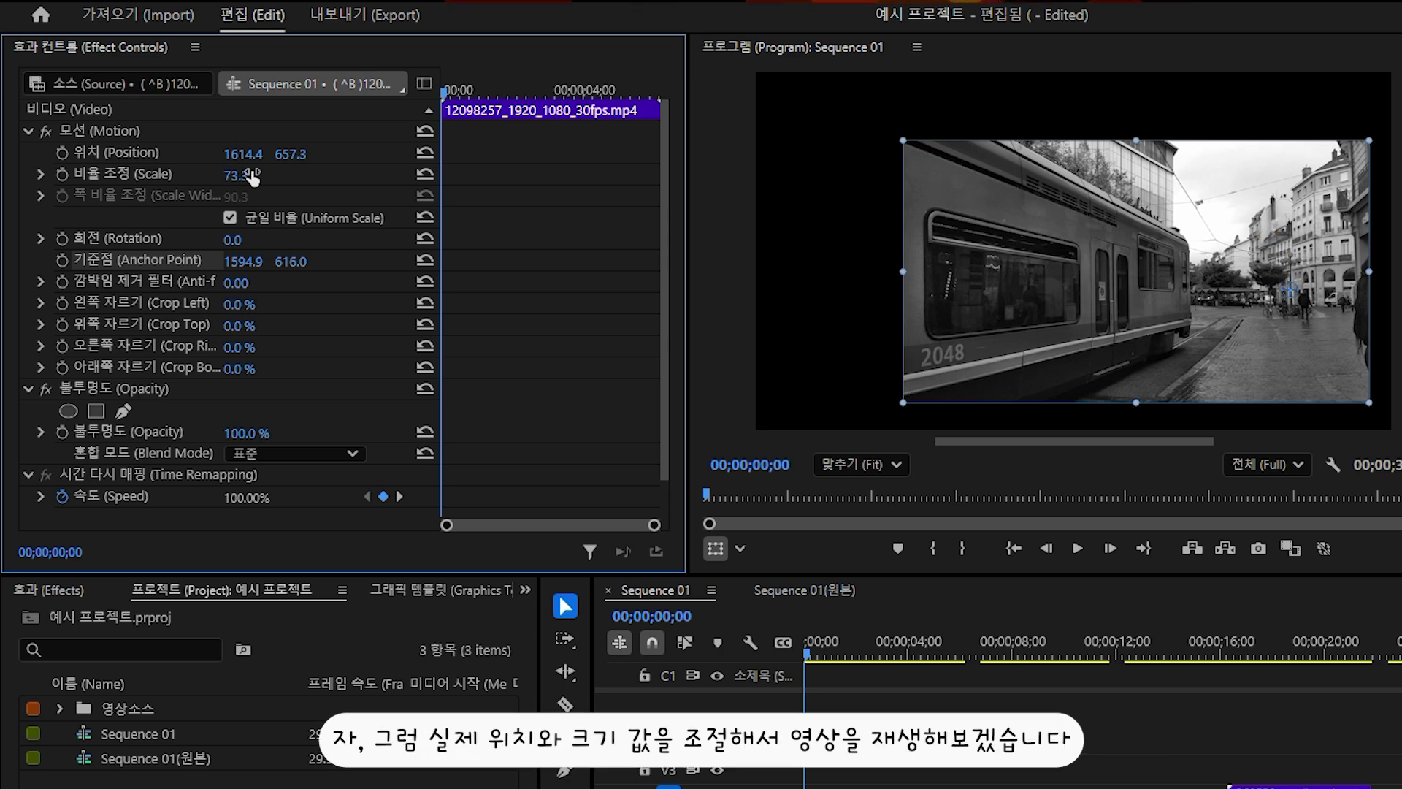
Try a fixed Position of 1500, 600 and a Scale of 150 on the tram clip, and play it back.
{"action": "left_click", "coordinate": [239, 154]}
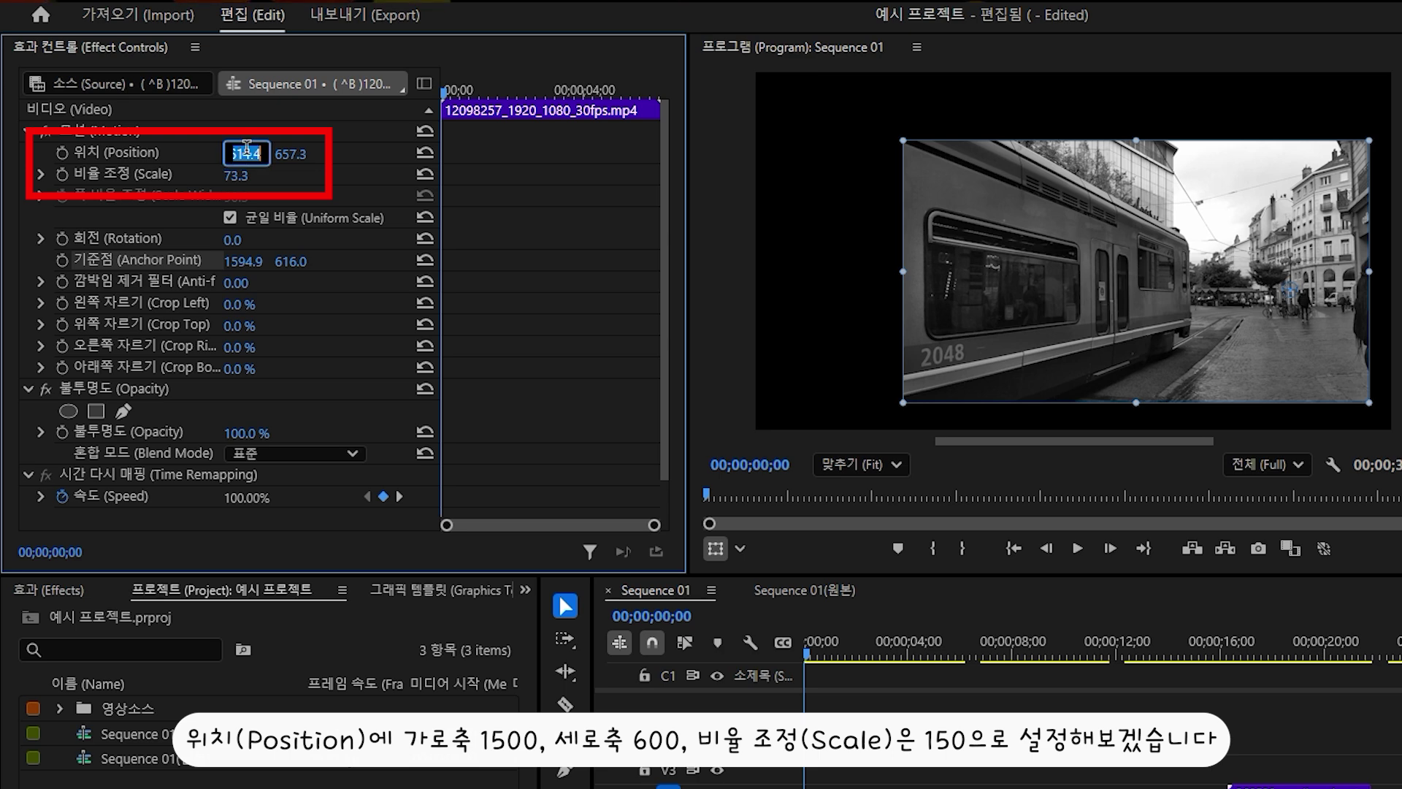
{"action": "type", "text": "1500"}
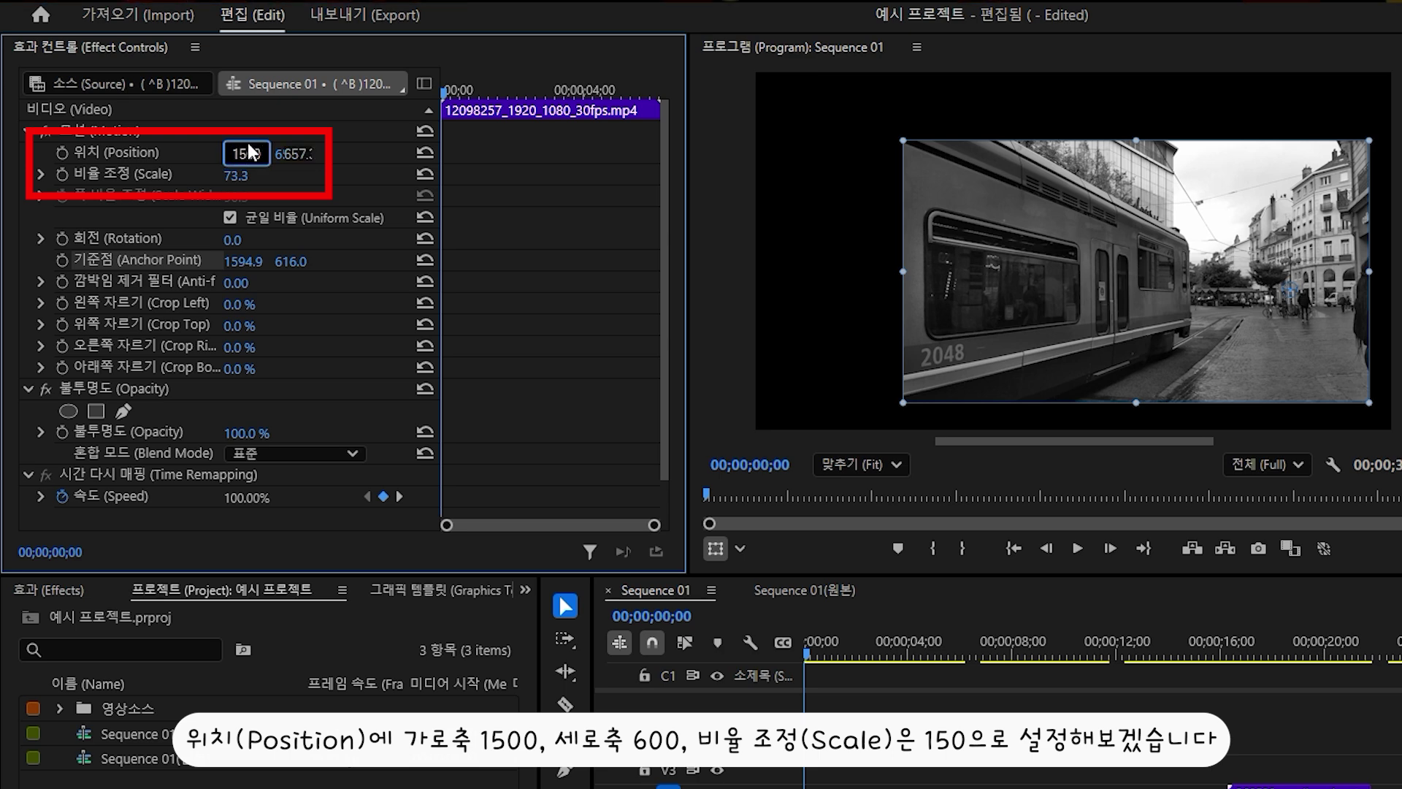
{"action": "key", "text": "Tab"}
{"action": "type", "text": "600"}
{"action": "key", "text": "Tab"}
{"action": "type", "text": "1"}
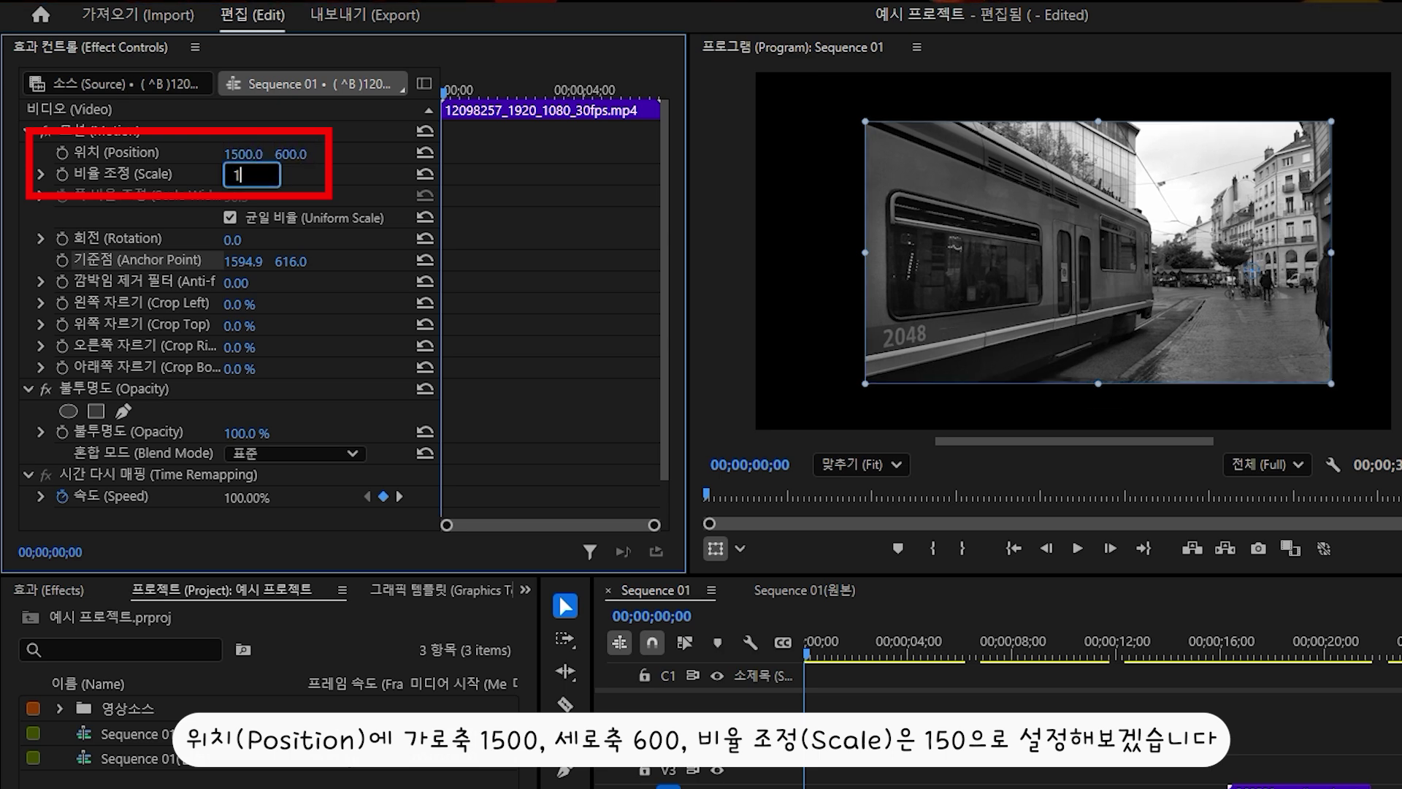
{"action": "type", "text": "50"}
{"action": "key", "text": "Return"}
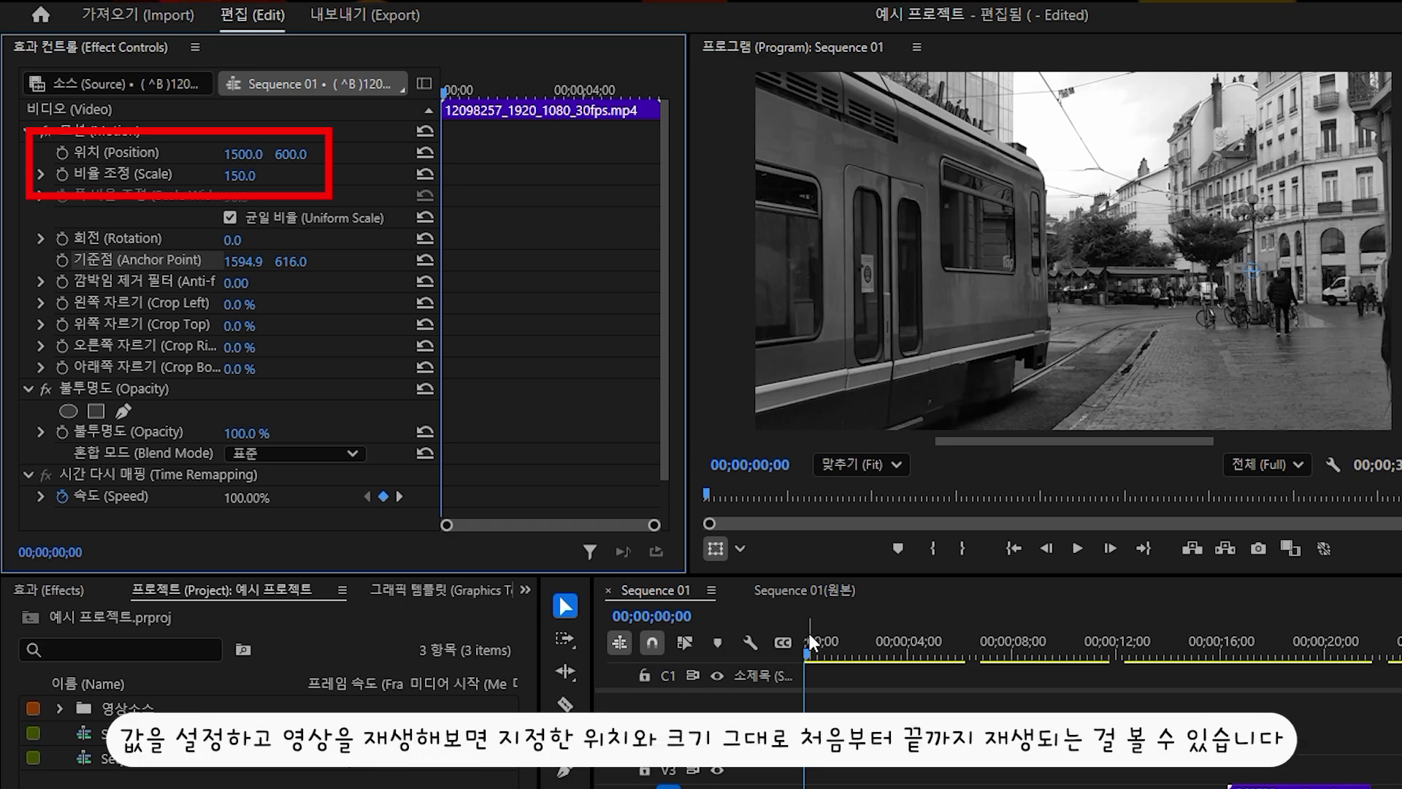
{"action": "key", "text": "space"}
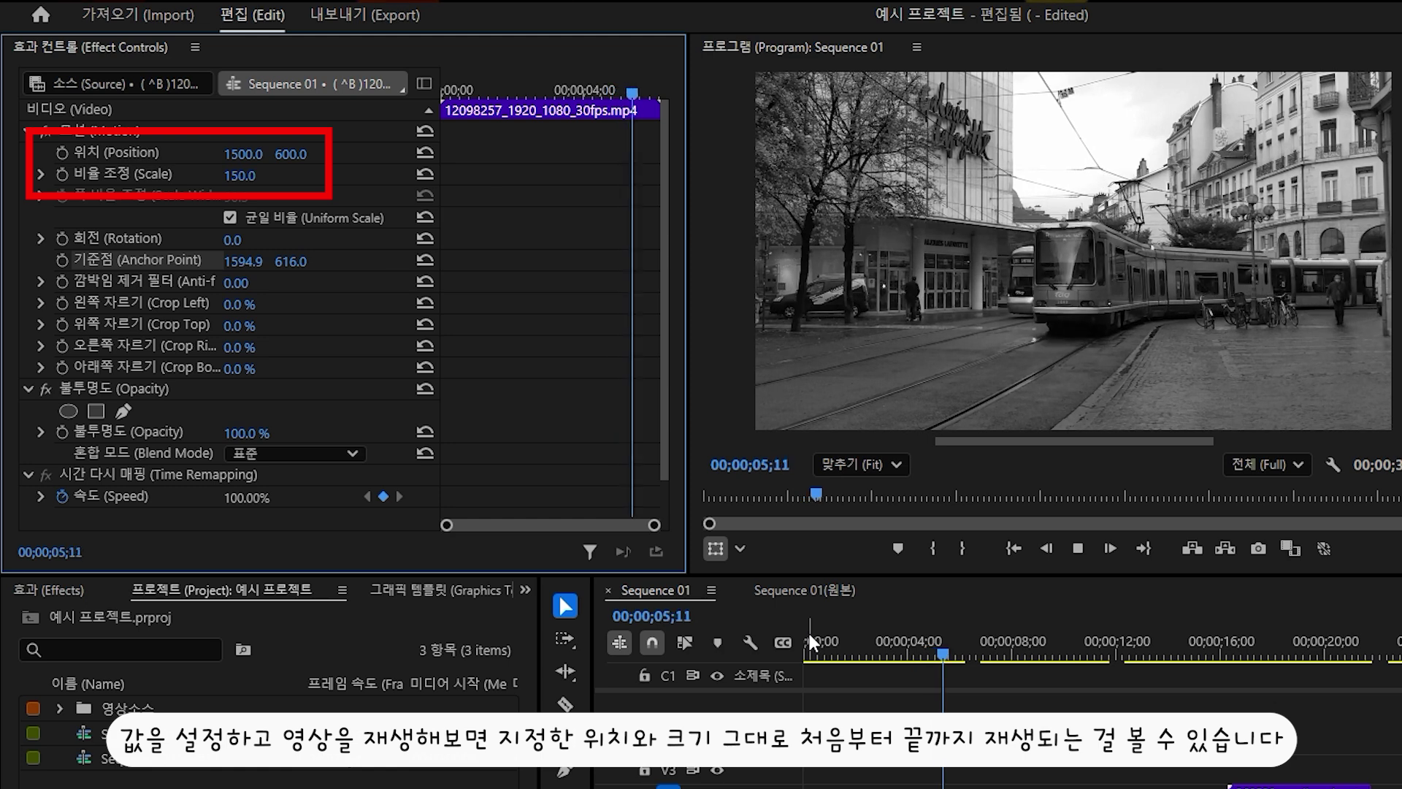
{"action": "key", "text": "space"}
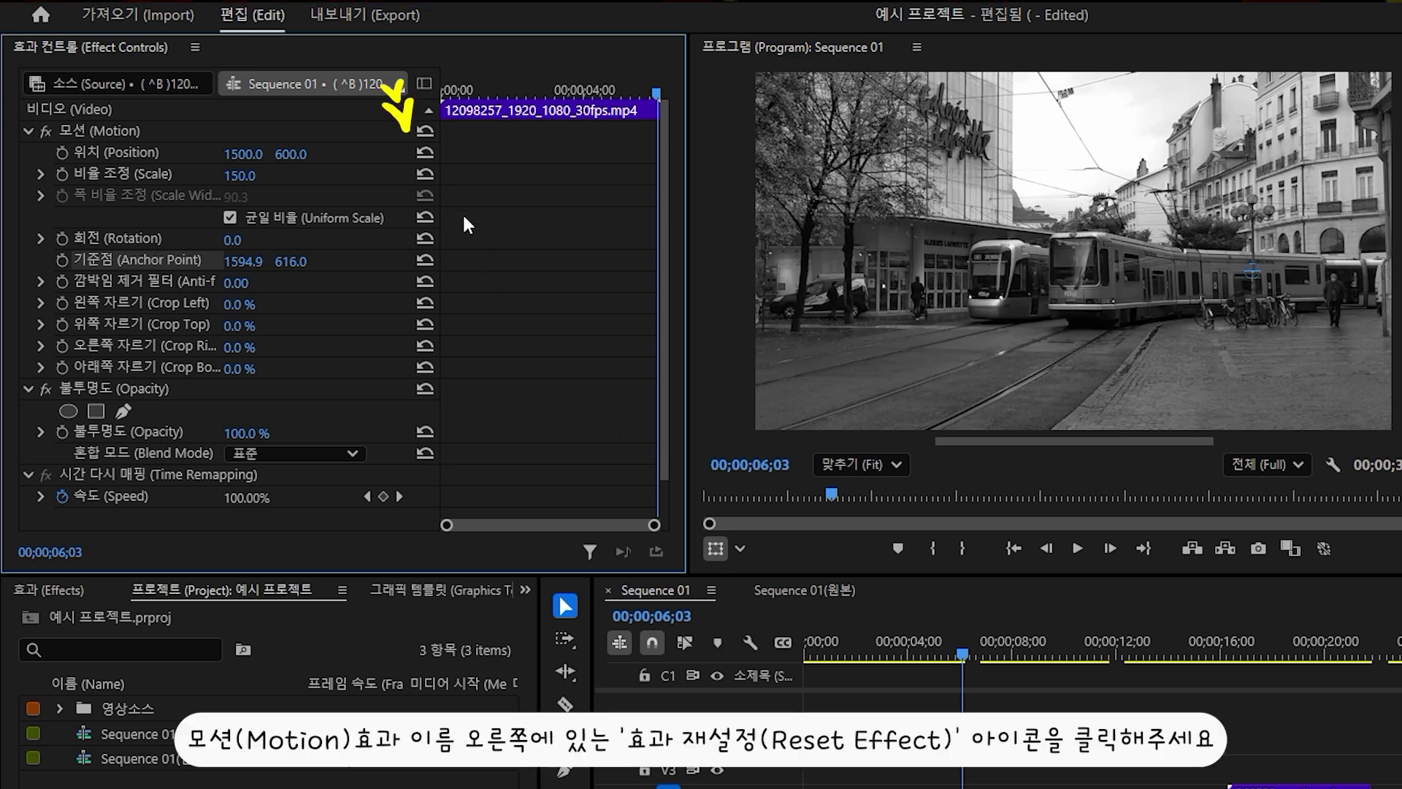
Reset the tram clip's Motion effect and move its anchor point onto the street tree, at about 1592.8, 592.5.
{"action": "left_click", "coordinate": [423, 131]}
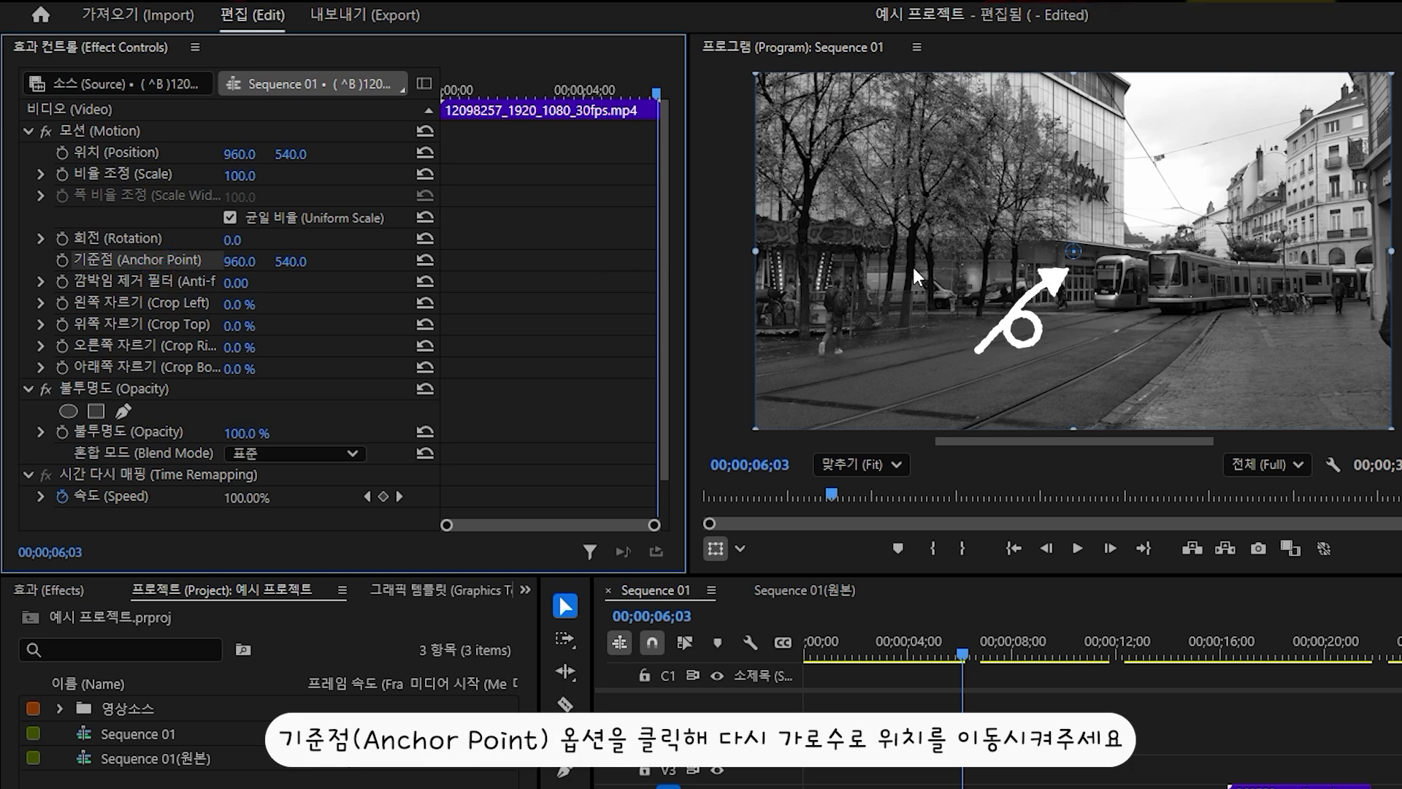
{"action": "left_click_drag", "start_coordinate": [1075, 256], "coordinate": [1285, 274]}
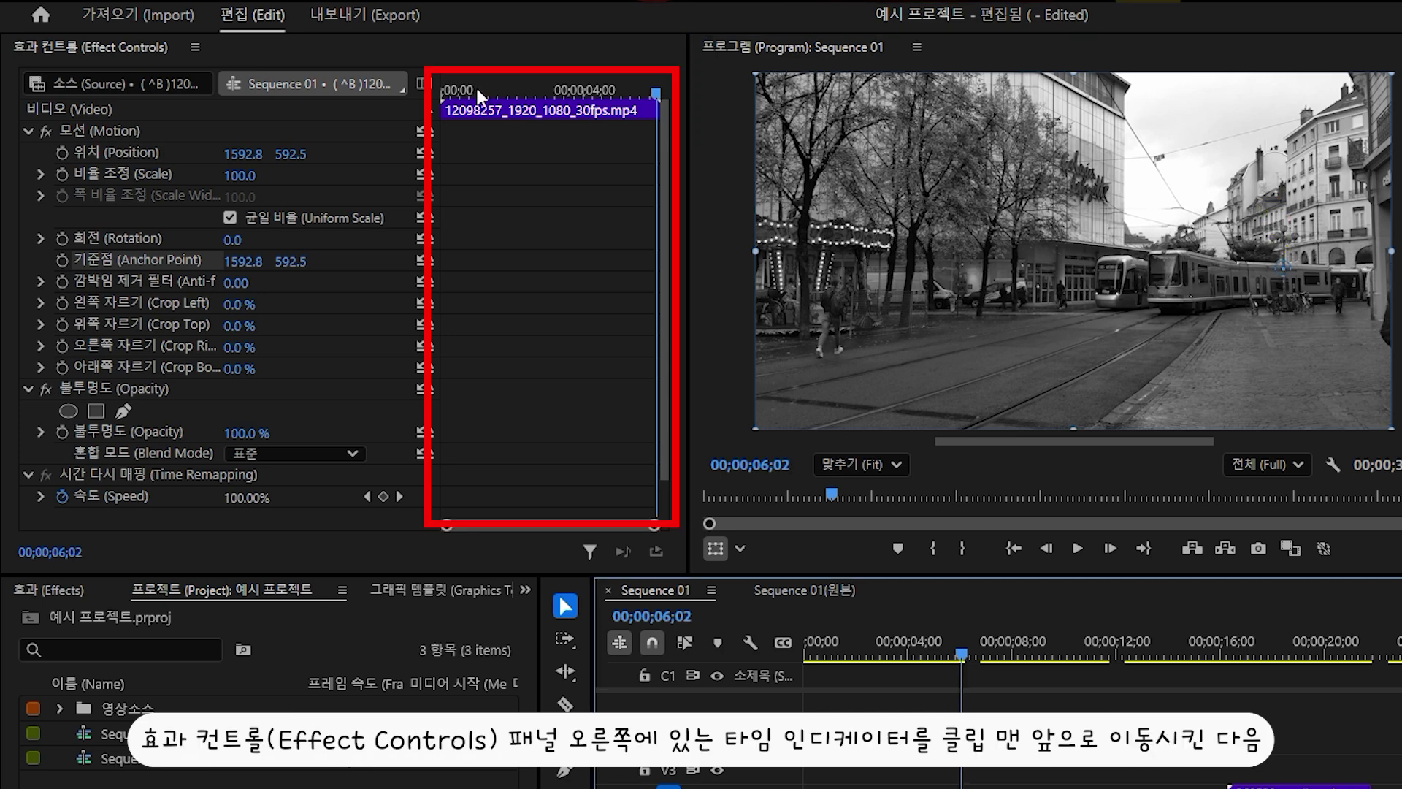
Turn on animation for Position and Scale at the very start of the tram clip.
{"action": "left_click", "coordinate": [476, 89]}
{"action": "left_click_drag", "start_coordinate": [476, 89], "coordinate": [443, 89]}
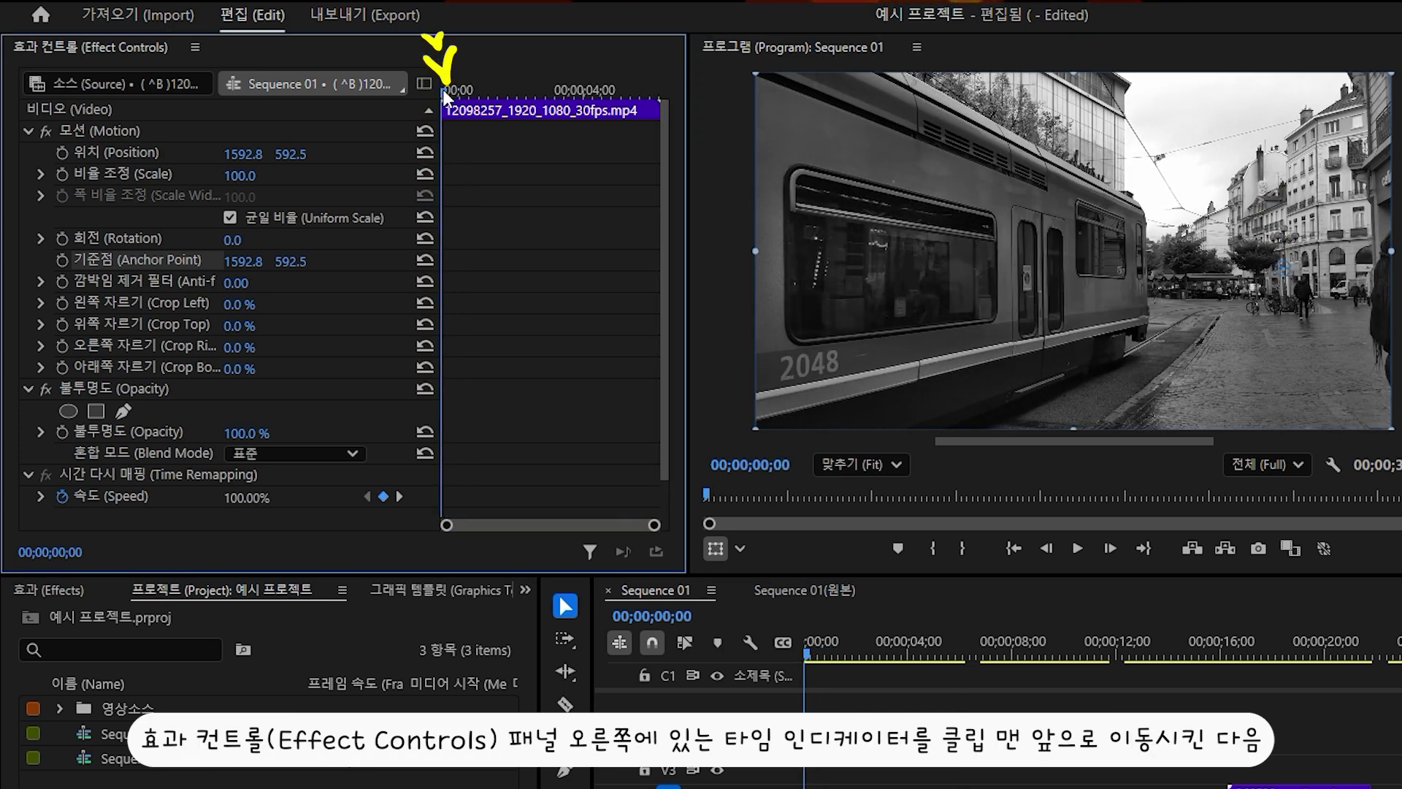
{"action": "left_click", "coordinate": [64, 154]}
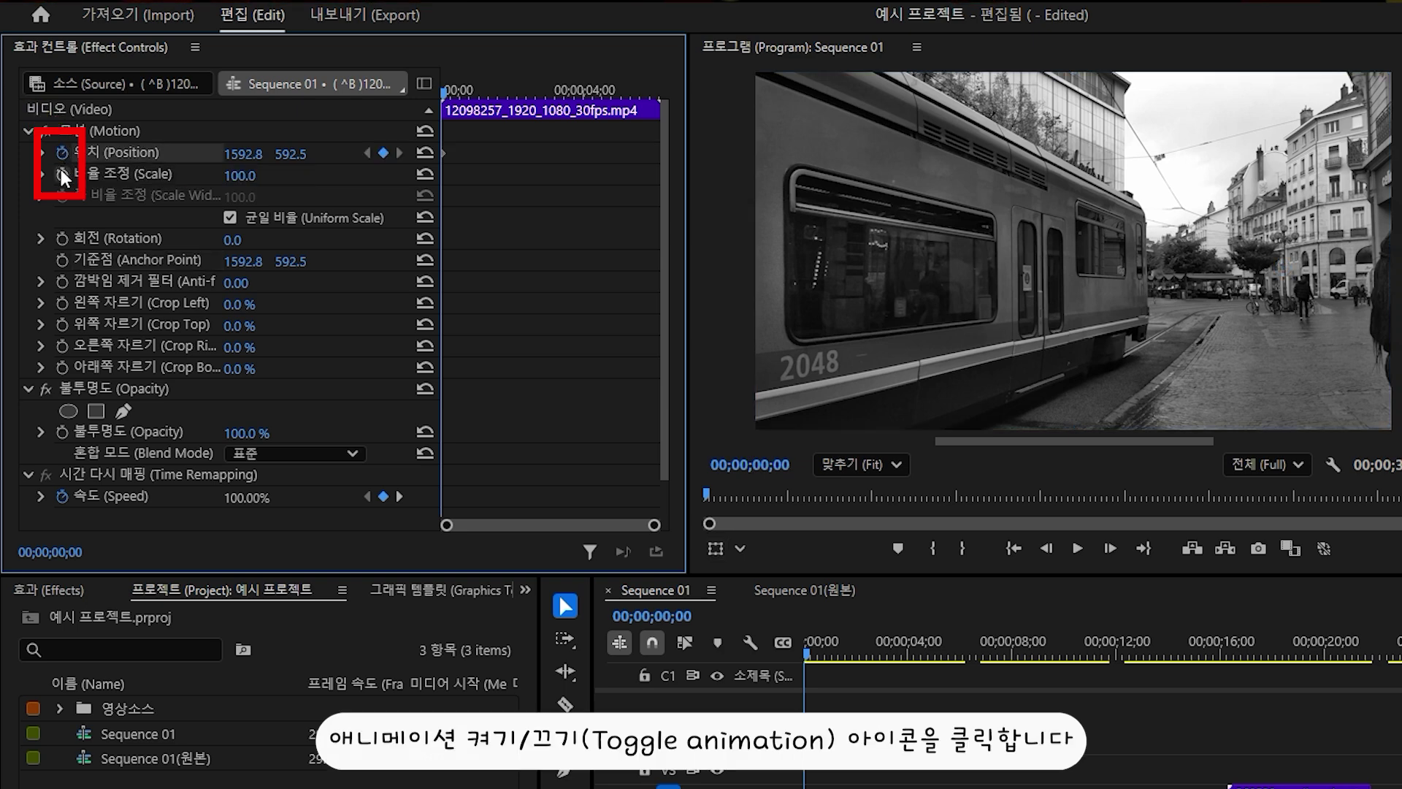
{"action": "left_click", "coordinate": [64, 175]}
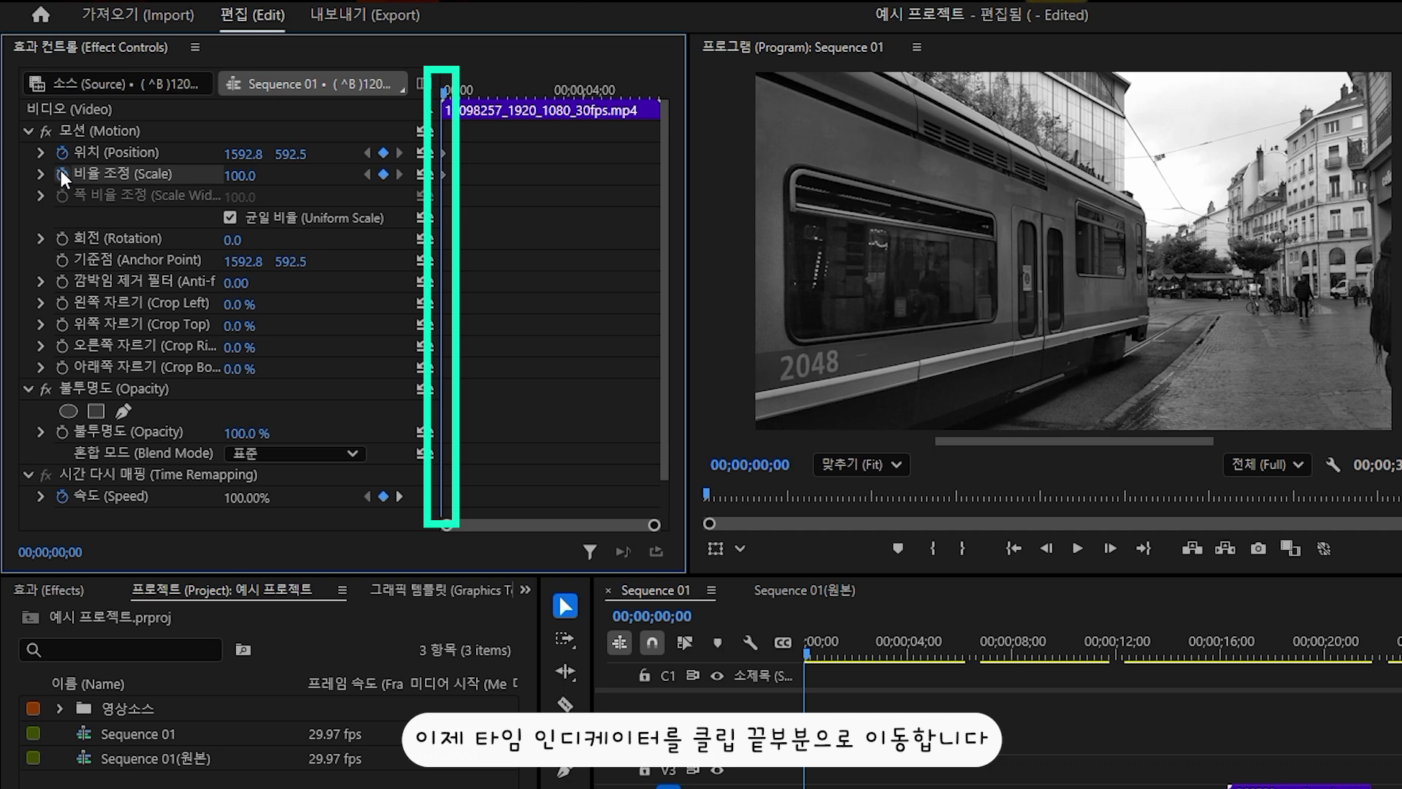
At the tram clip's end, keyframe Position at 1500, 600 and Scale at 150, and play the clip from its start.
{"action": "left_click_drag", "start_coordinate": [441, 89], "coordinate": [672, 94]}
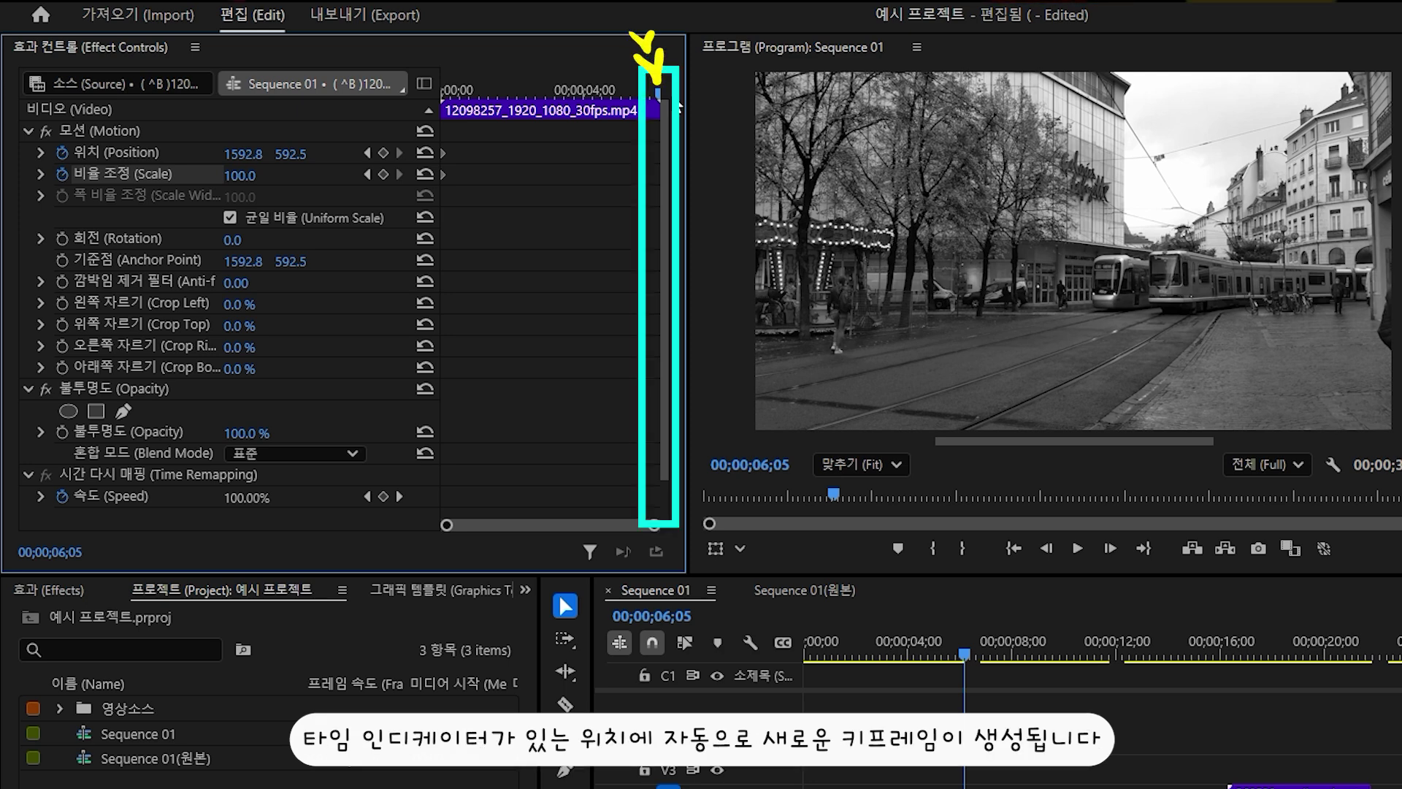
{"action": "left_click", "coordinate": [238, 155]}
{"action": "type", "text": "15"}
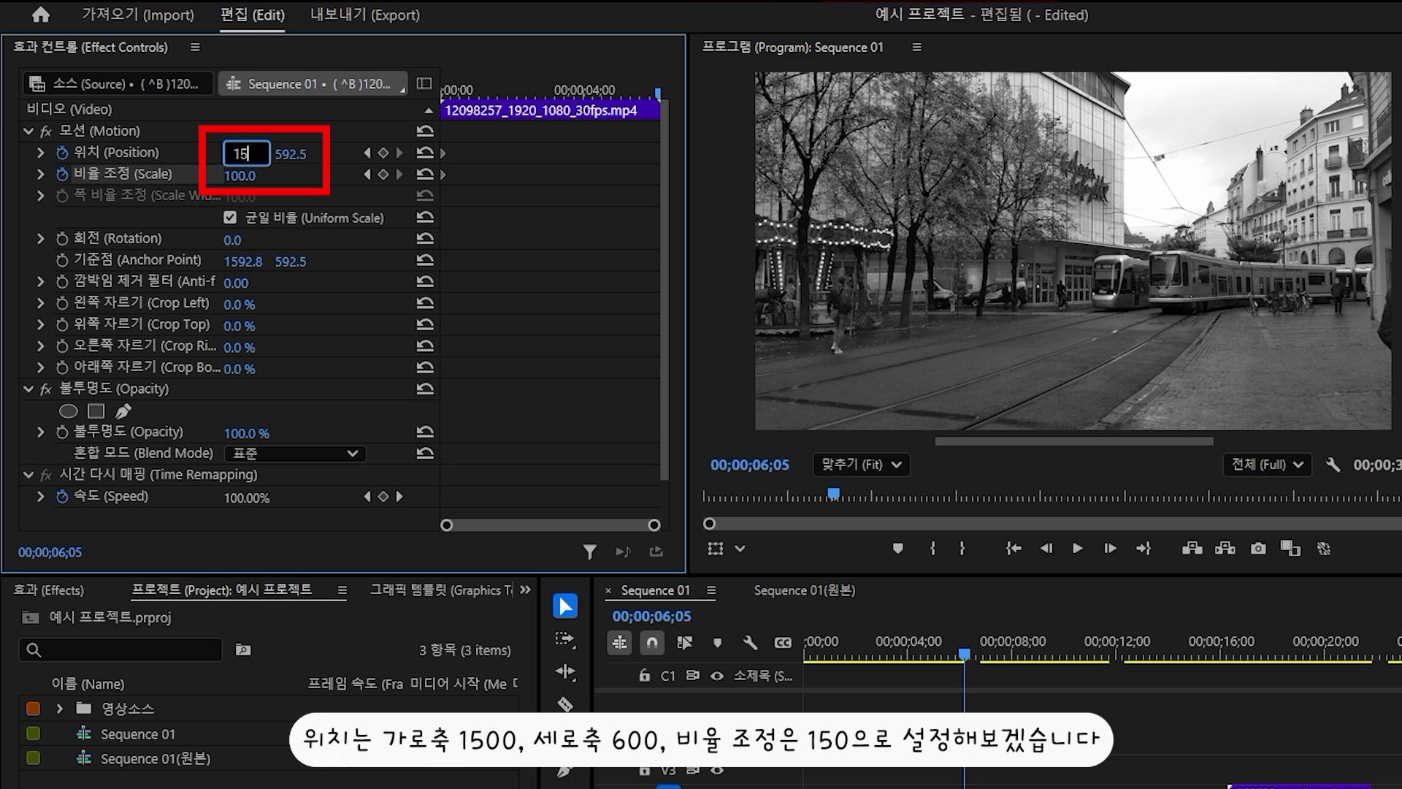
{"action": "type", "text": "00"}
{"action": "key", "text": "Tab"}
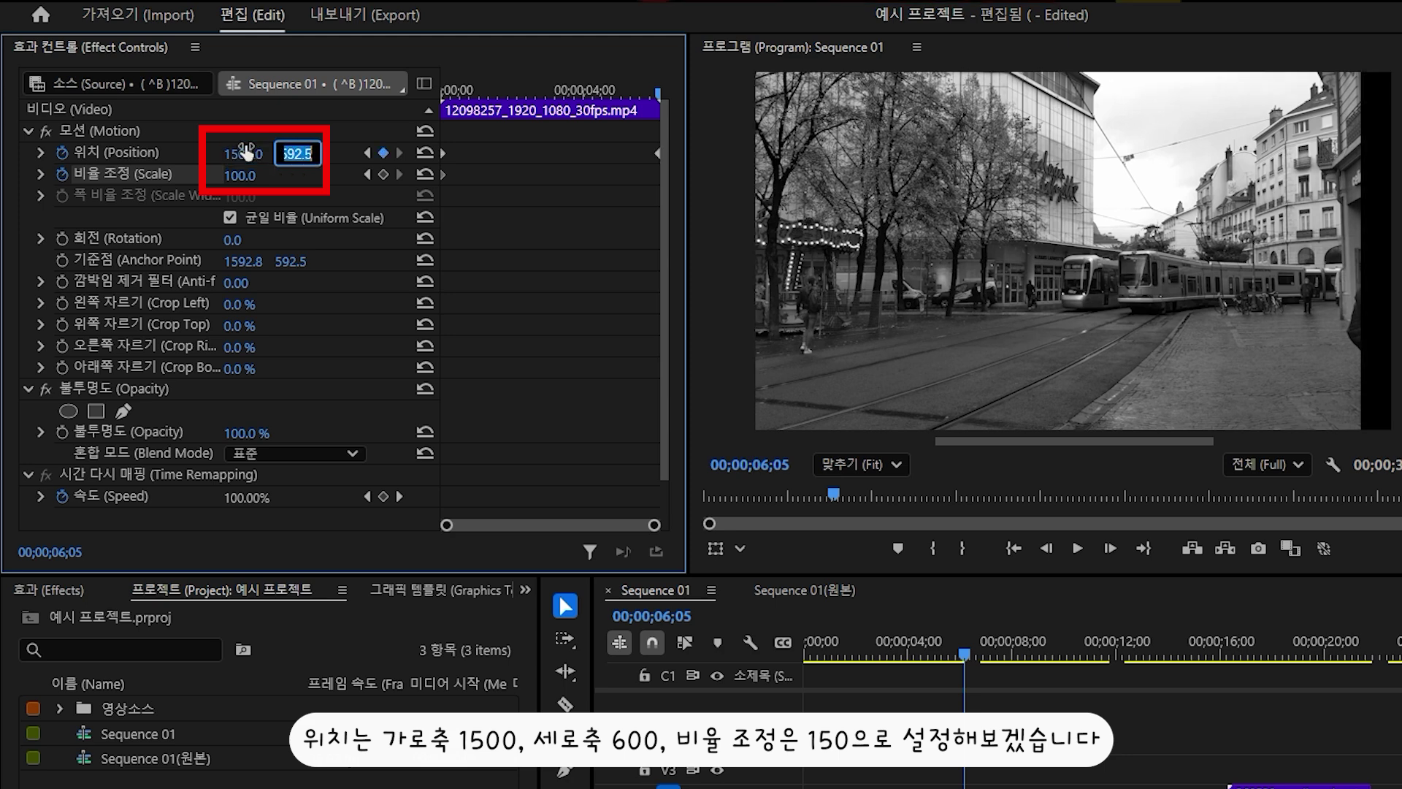
{"action": "type", "text": "600"}
{"action": "key", "text": "Tab"}
{"action": "type", "text": "150"}
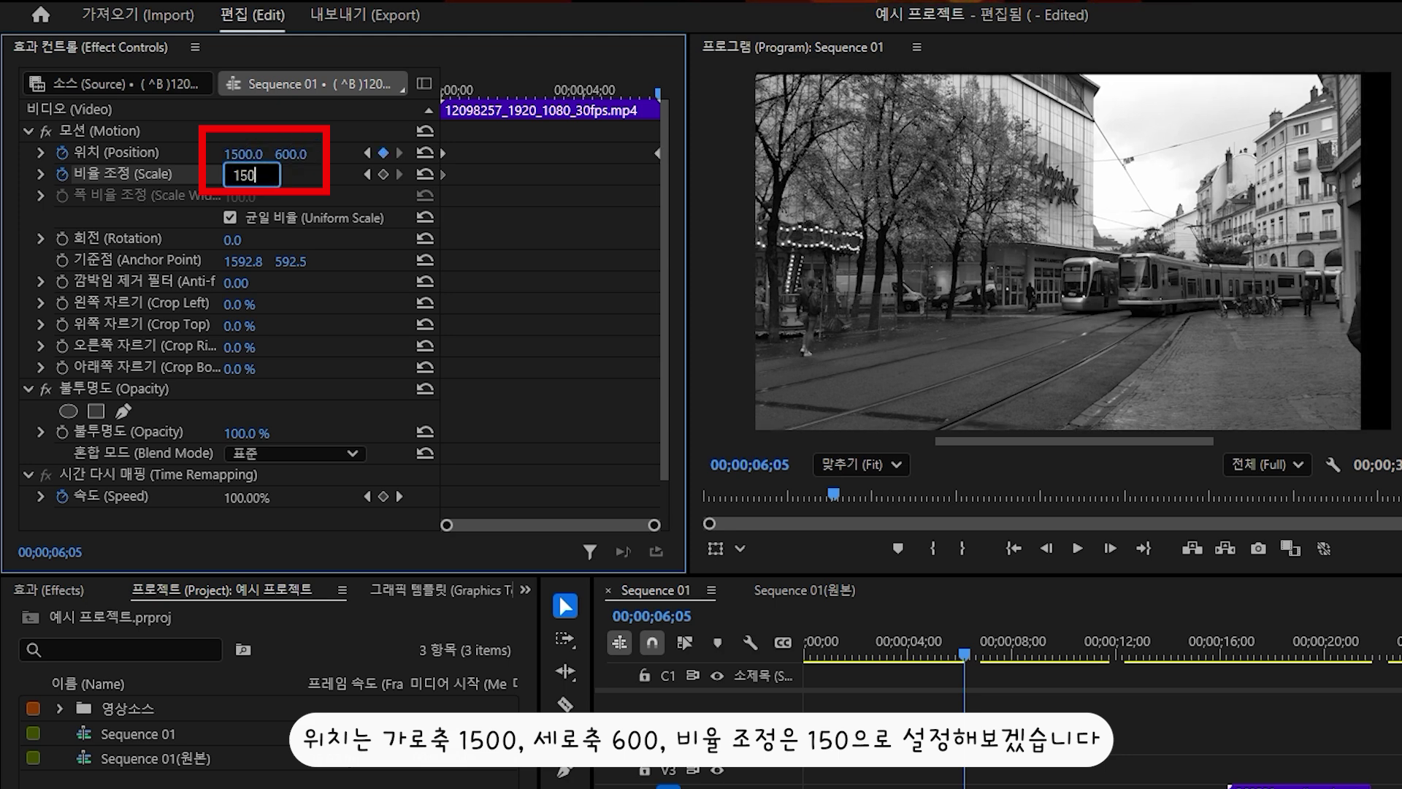
{"action": "key", "text": "Return"}
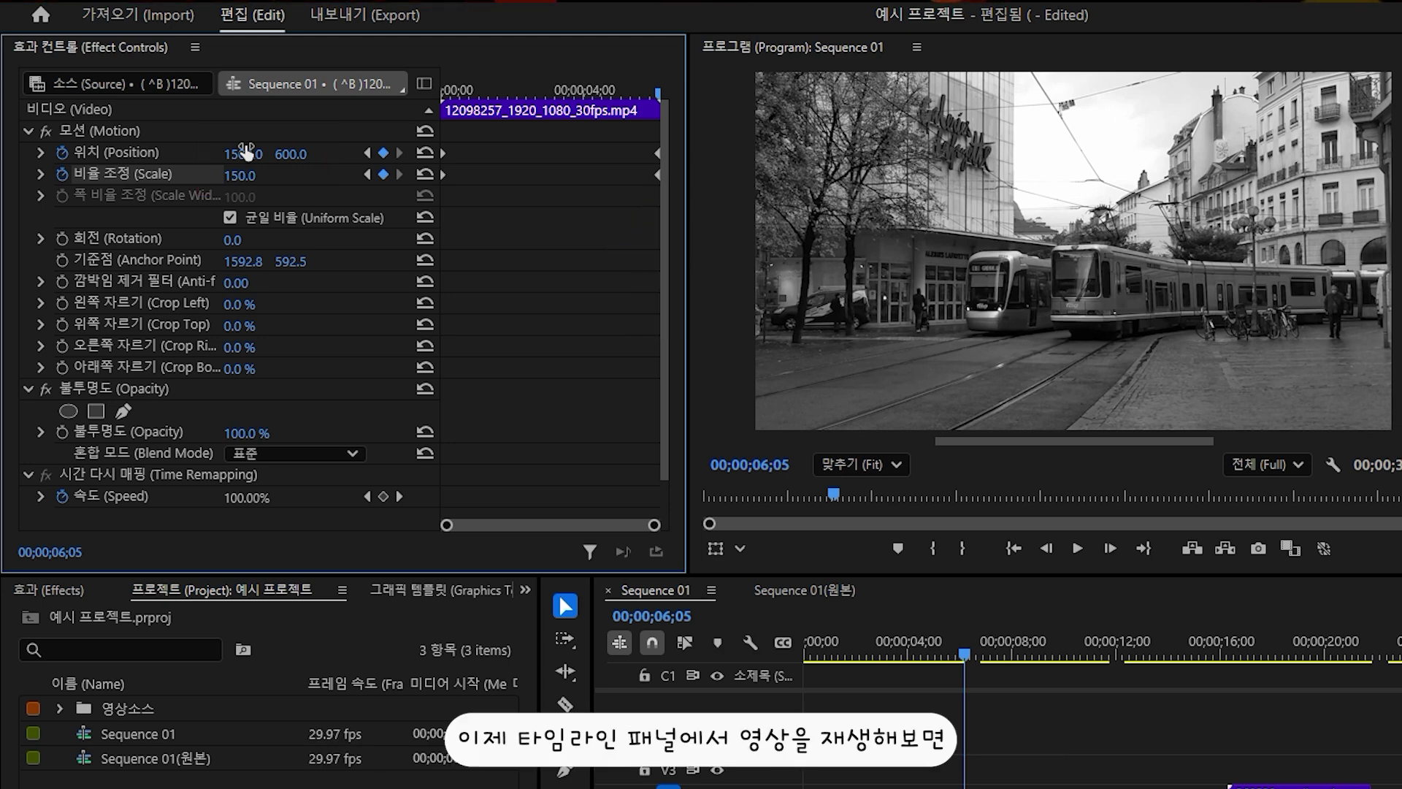
{"action": "left_click", "coordinate": [449, 90]}
{"action": "key", "text": "space"}
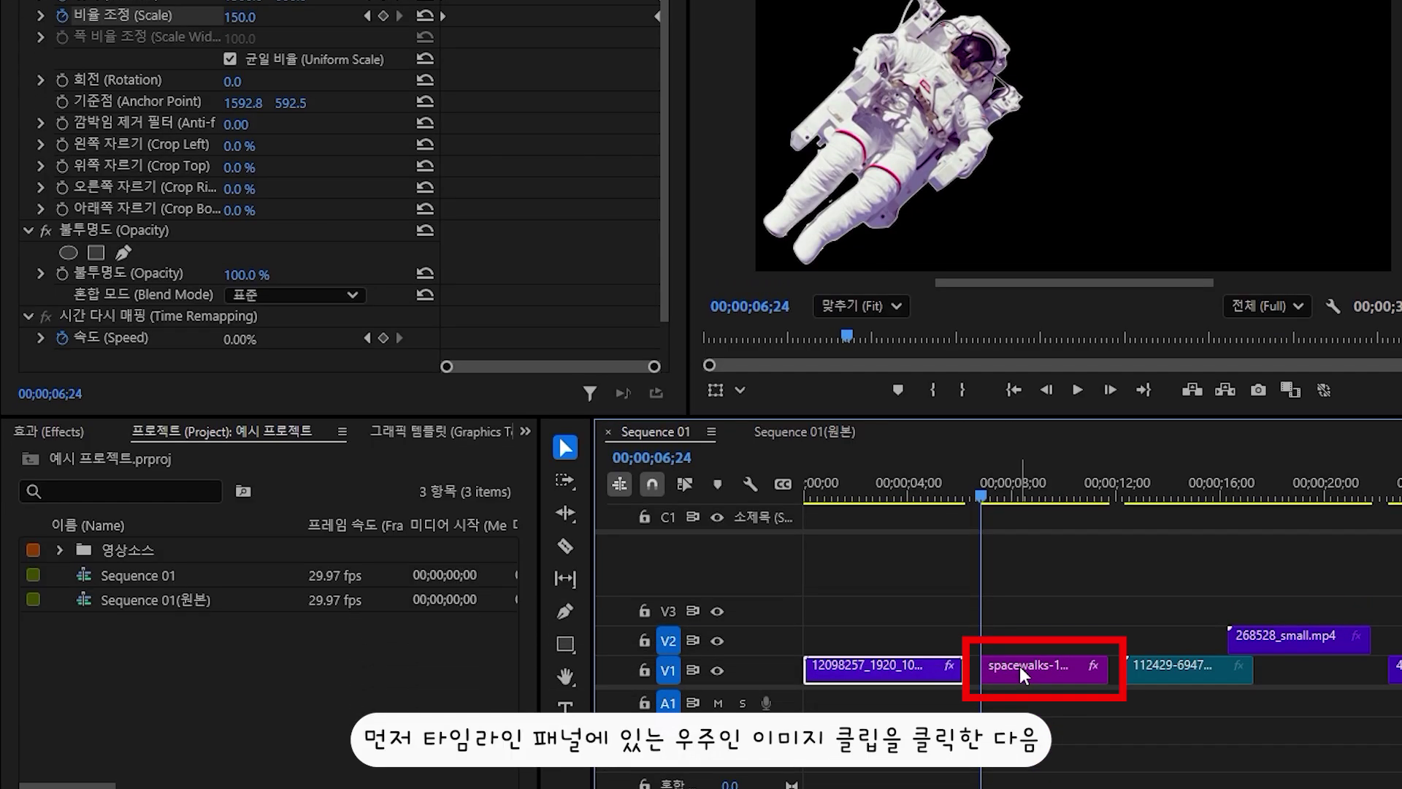
Select the astronaut image clip on V1, try rotating it clockwise to about 74°, and reset its Rotation.
{"action": "left_click", "coordinate": [1019, 666]}
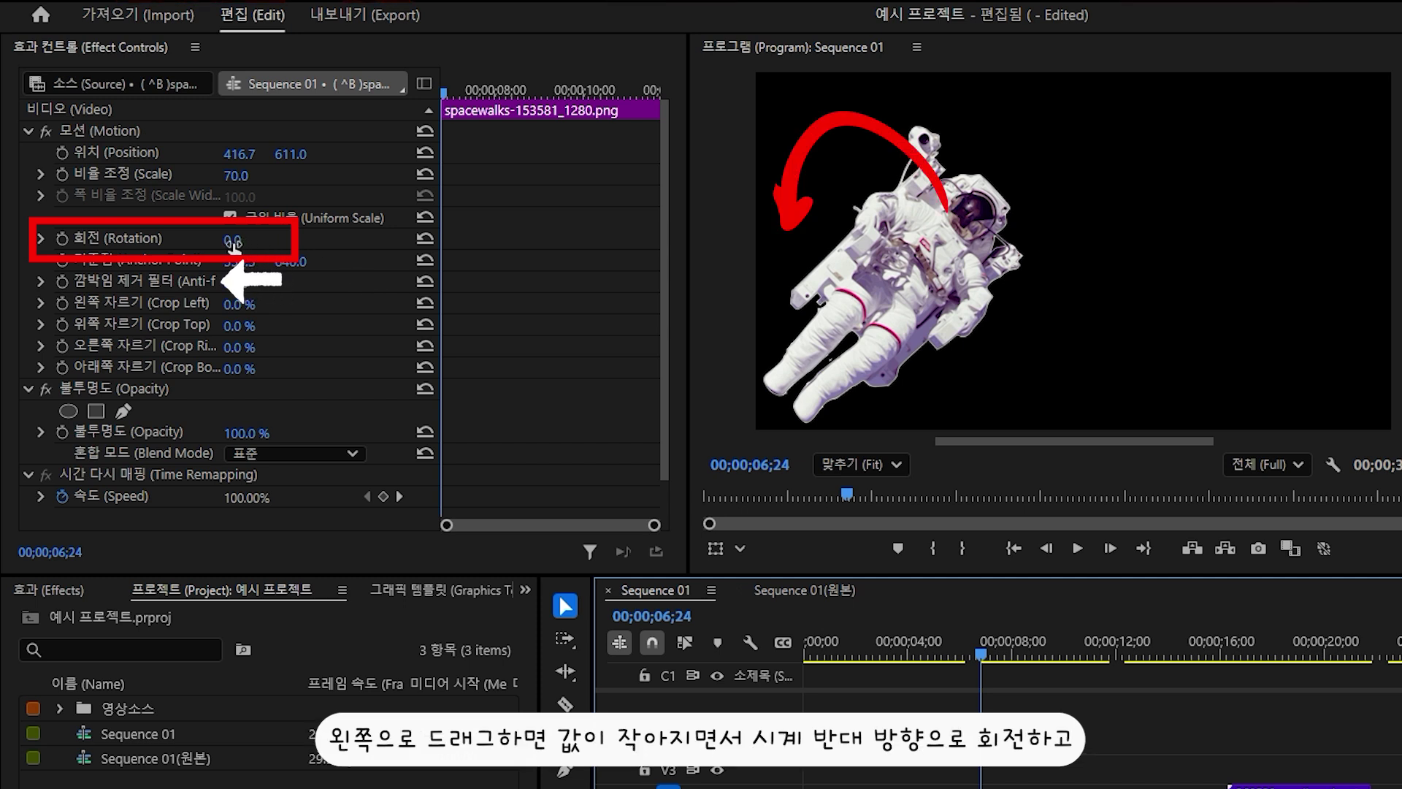
{"action": "left_click_drag", "start_coordinate": [233, 244], "coordinate": [285, 244]}
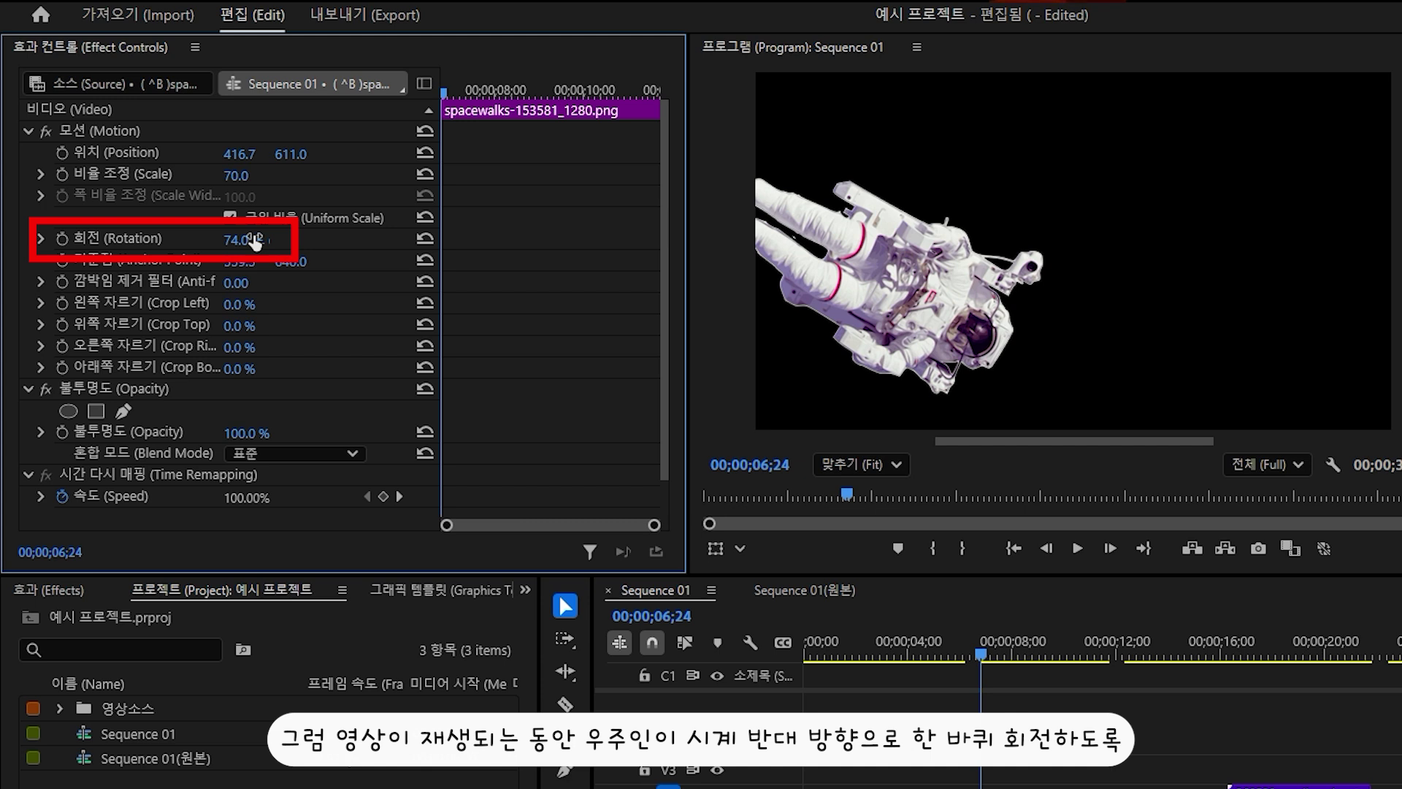
{"action": "left_click", "coordinate": [424, 237]}
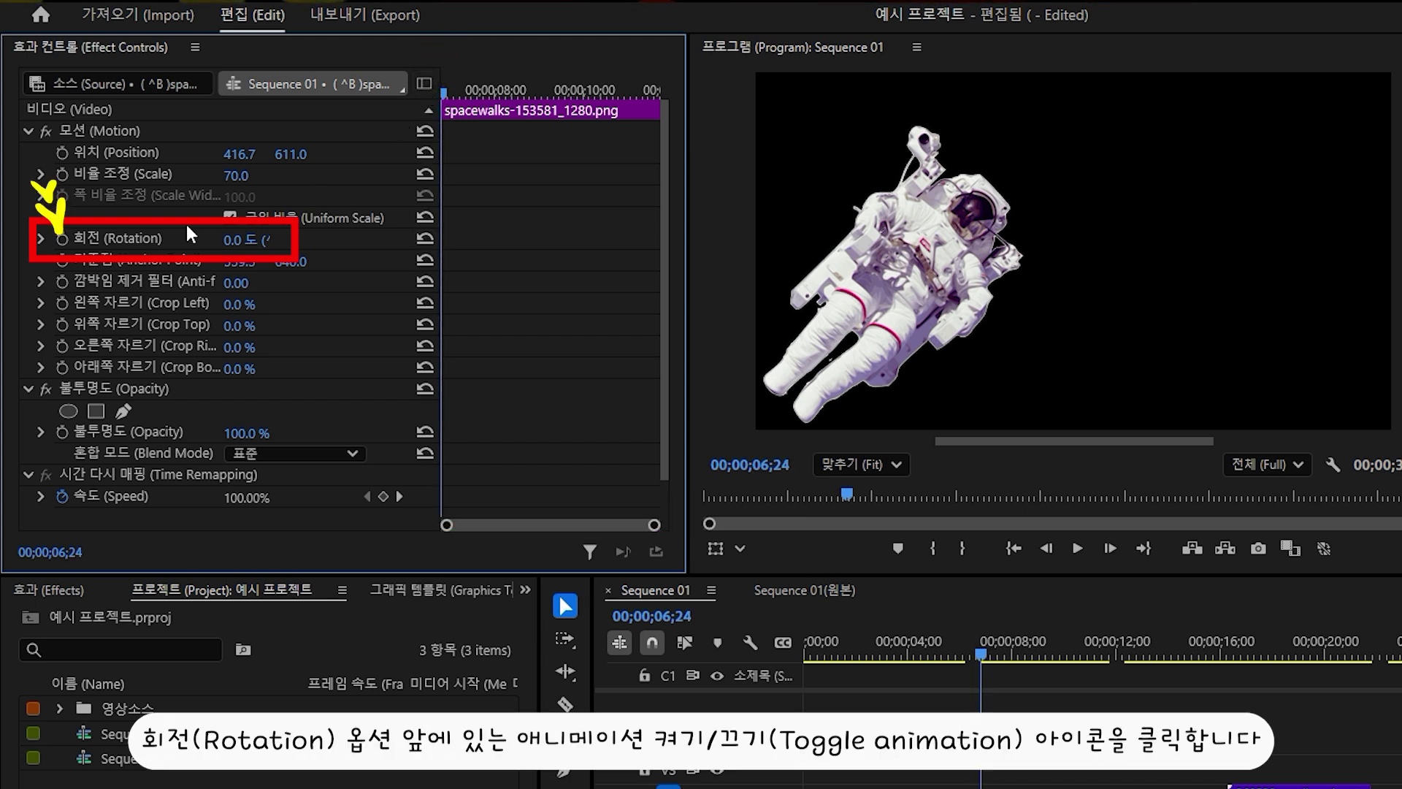
Animate the astronaut clip's Rotation from 0° at its start to -360° at its end, and play it back.
{"action": "left_click", "coordinate": [65, 239]}
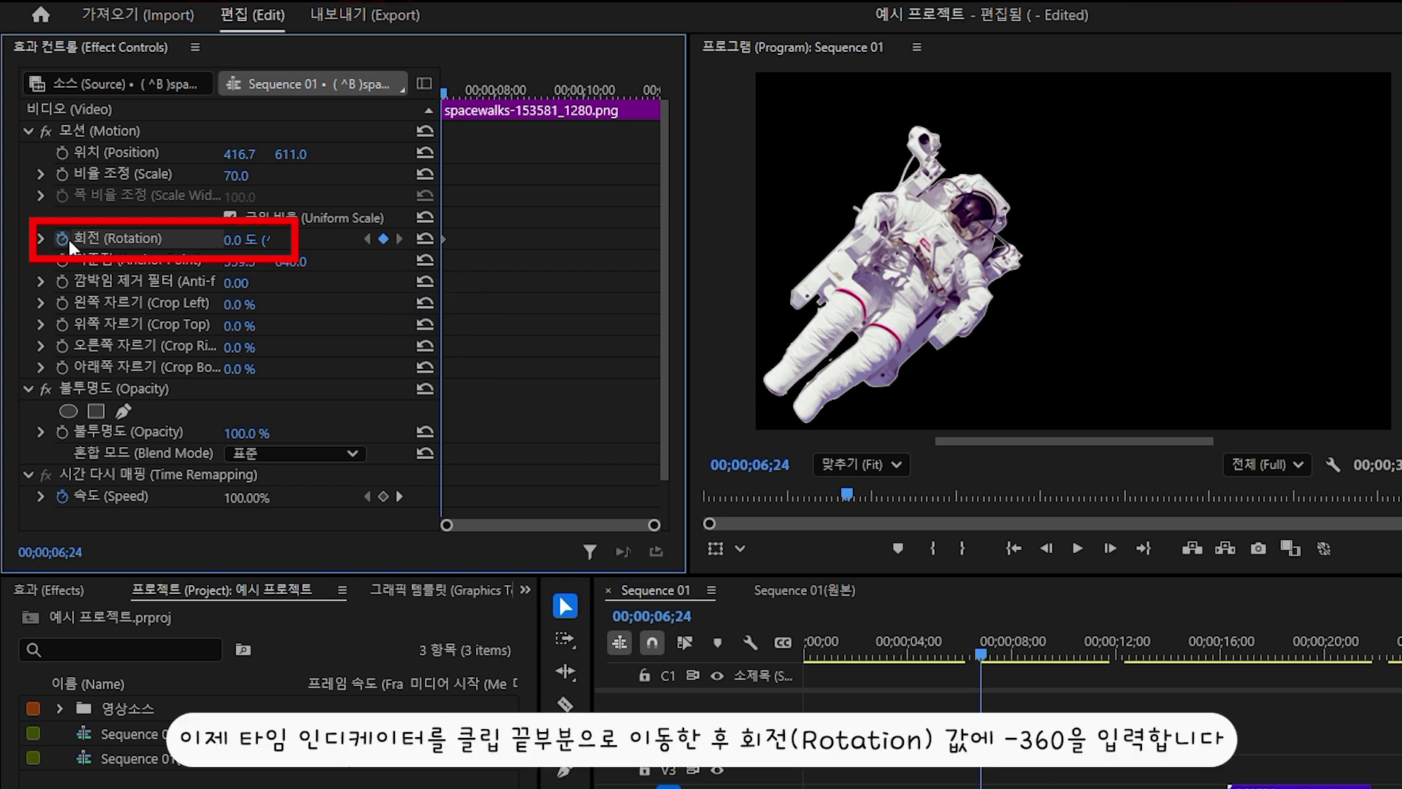
{"action": "left_click_drag", "start_coordinate": [441, 94], "coordinate": [671, 86]}
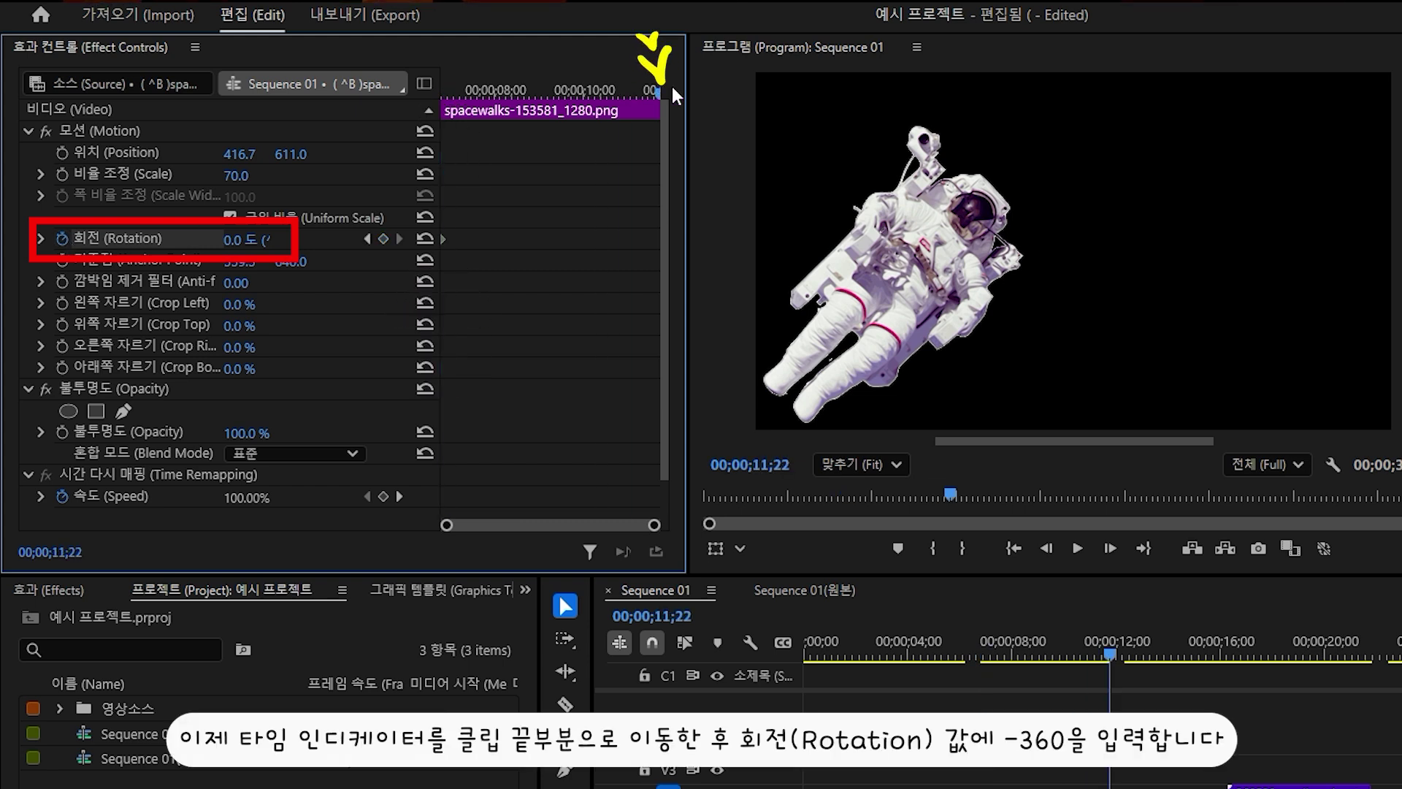
{"action": "left_click", "coordinate": [241, 240]}
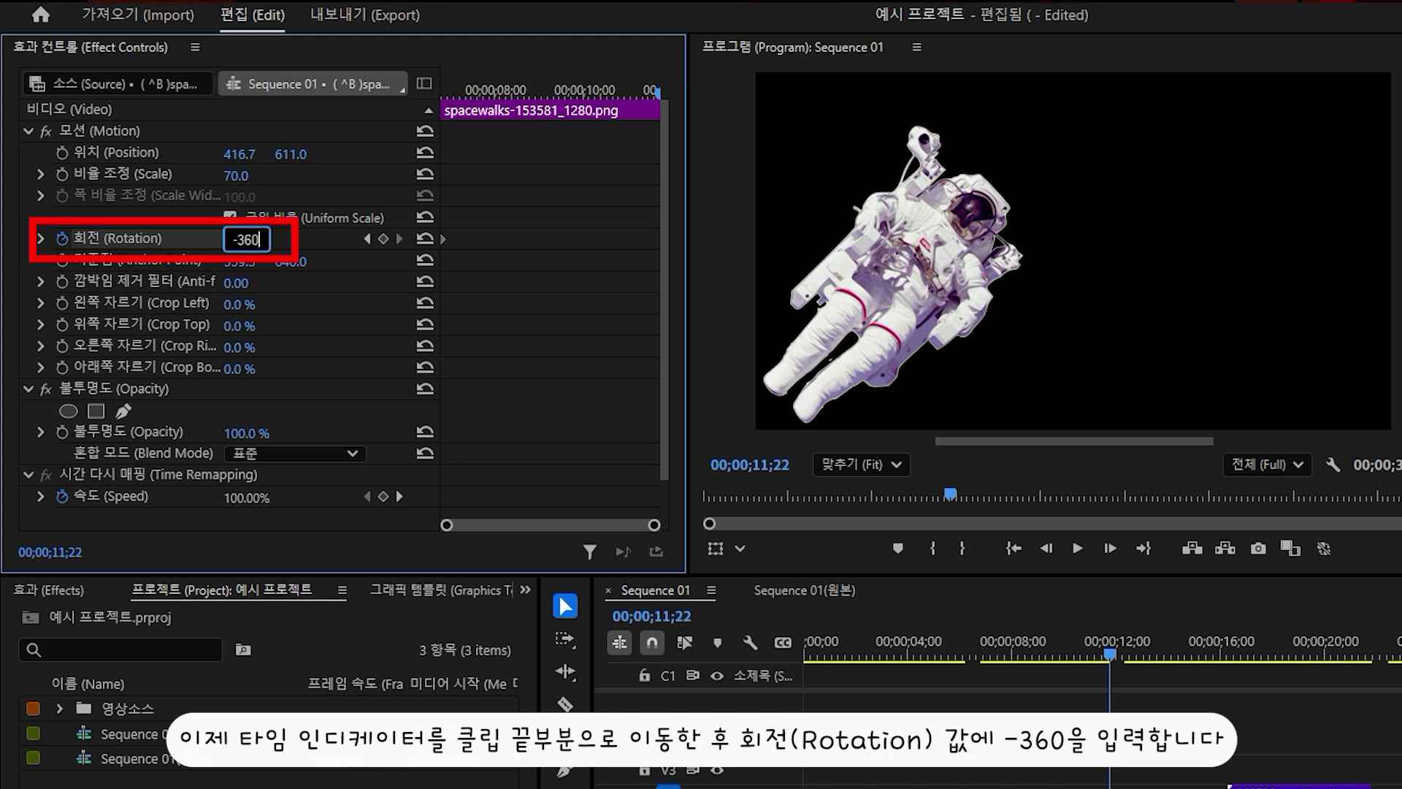
{"action": "key", "text": "Return"}
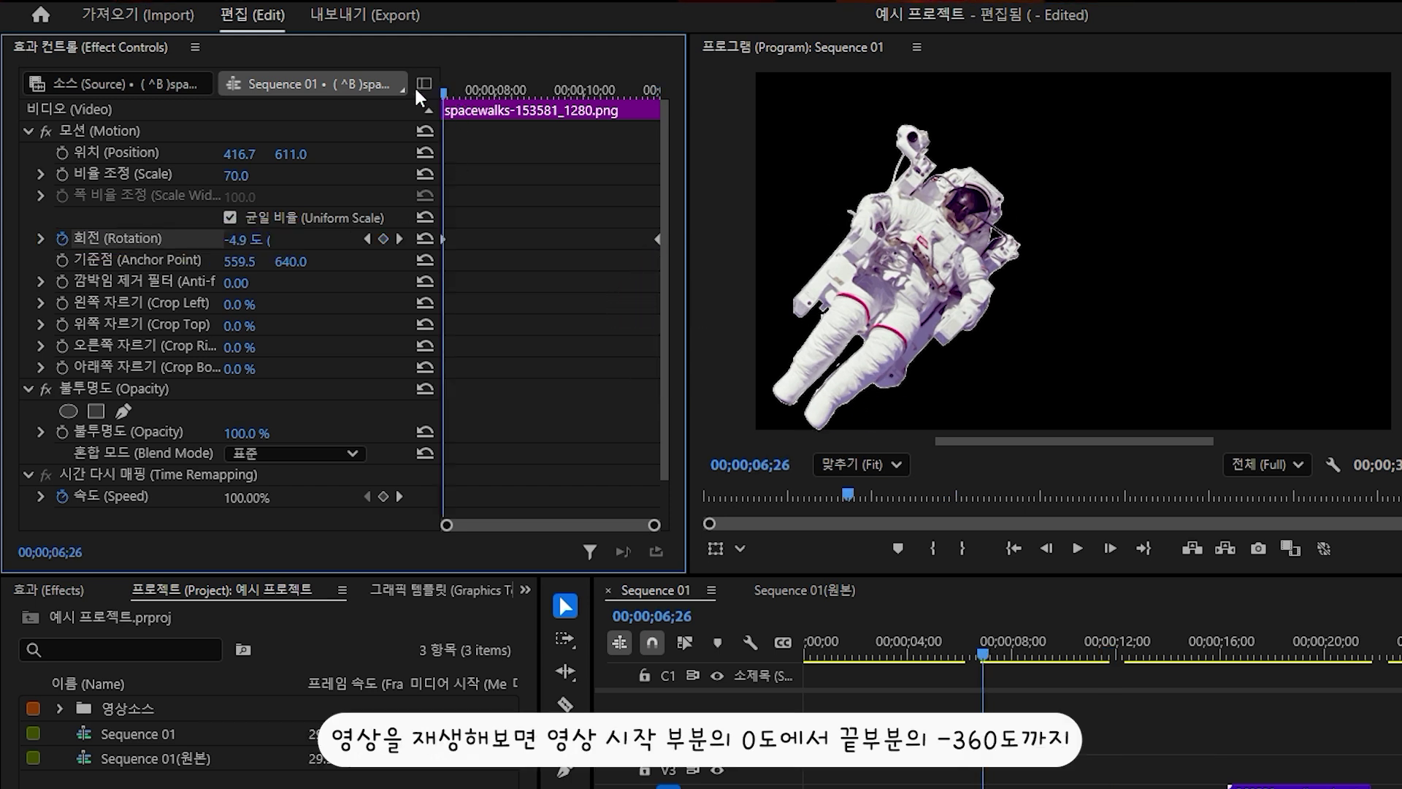
{"action": "key", "text": "space"}
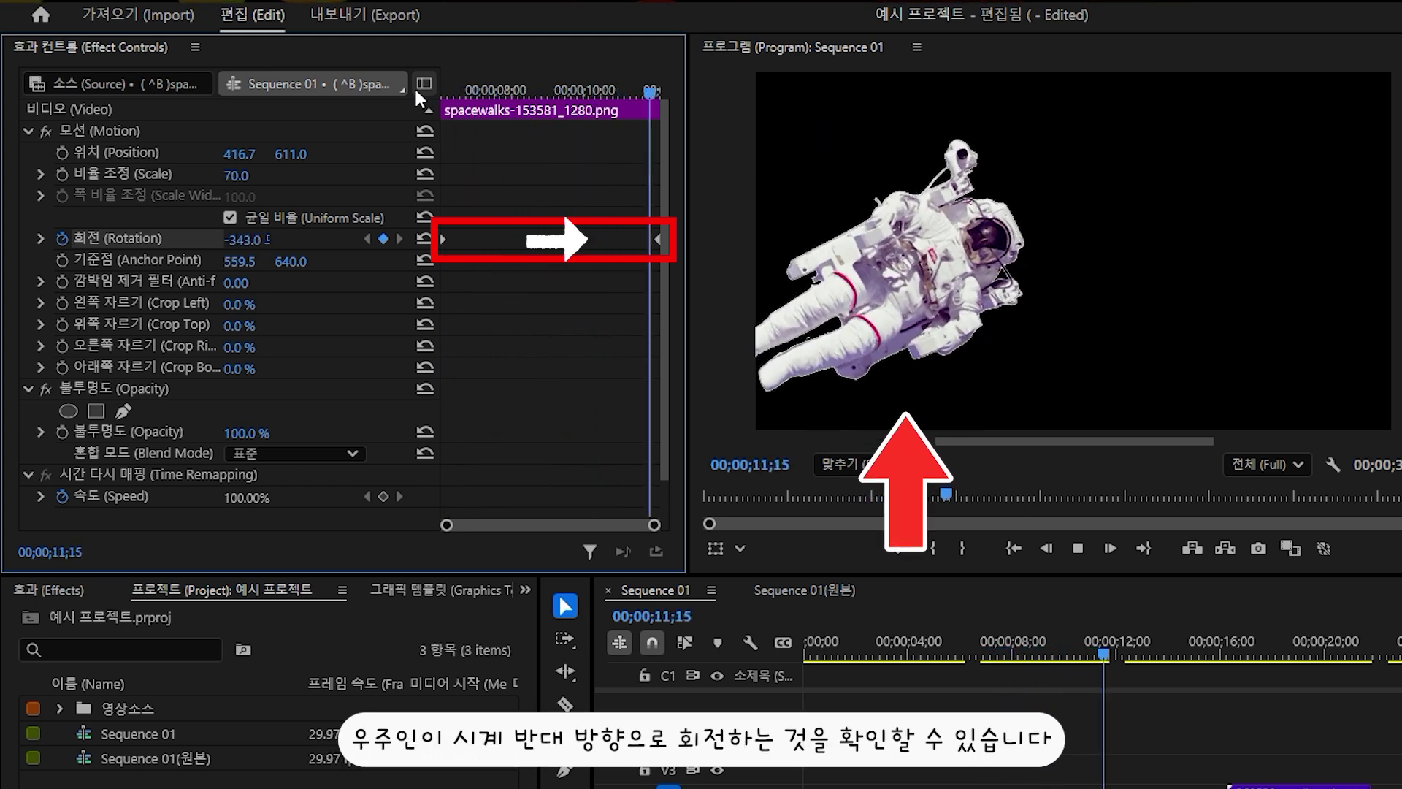
Turn on animation for Position at the very start of the astronaut clip.
{"action": "key", "text": "space"}
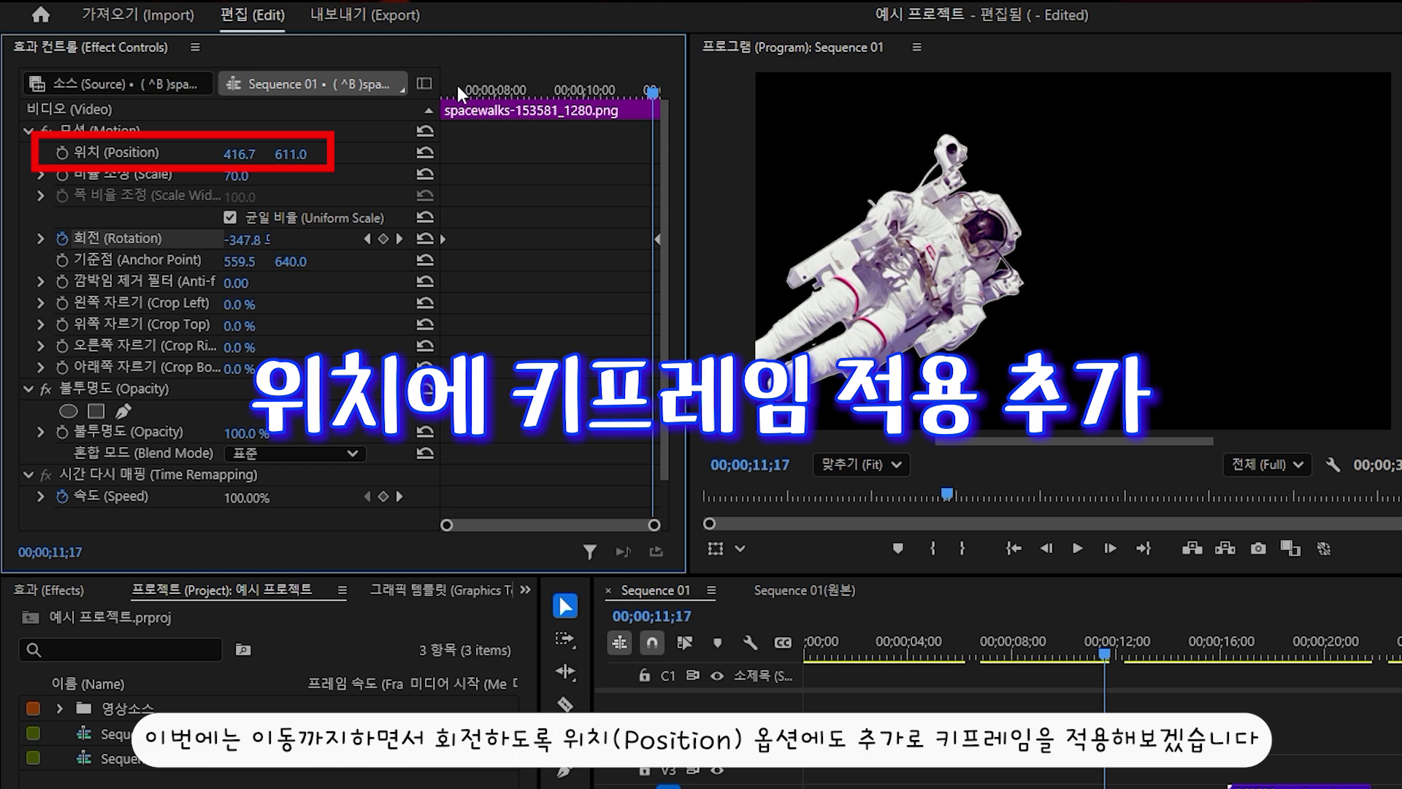
{"action": "left_click_drag", "start_coordinate": [457, 86], "coordinate": [424, 90]}
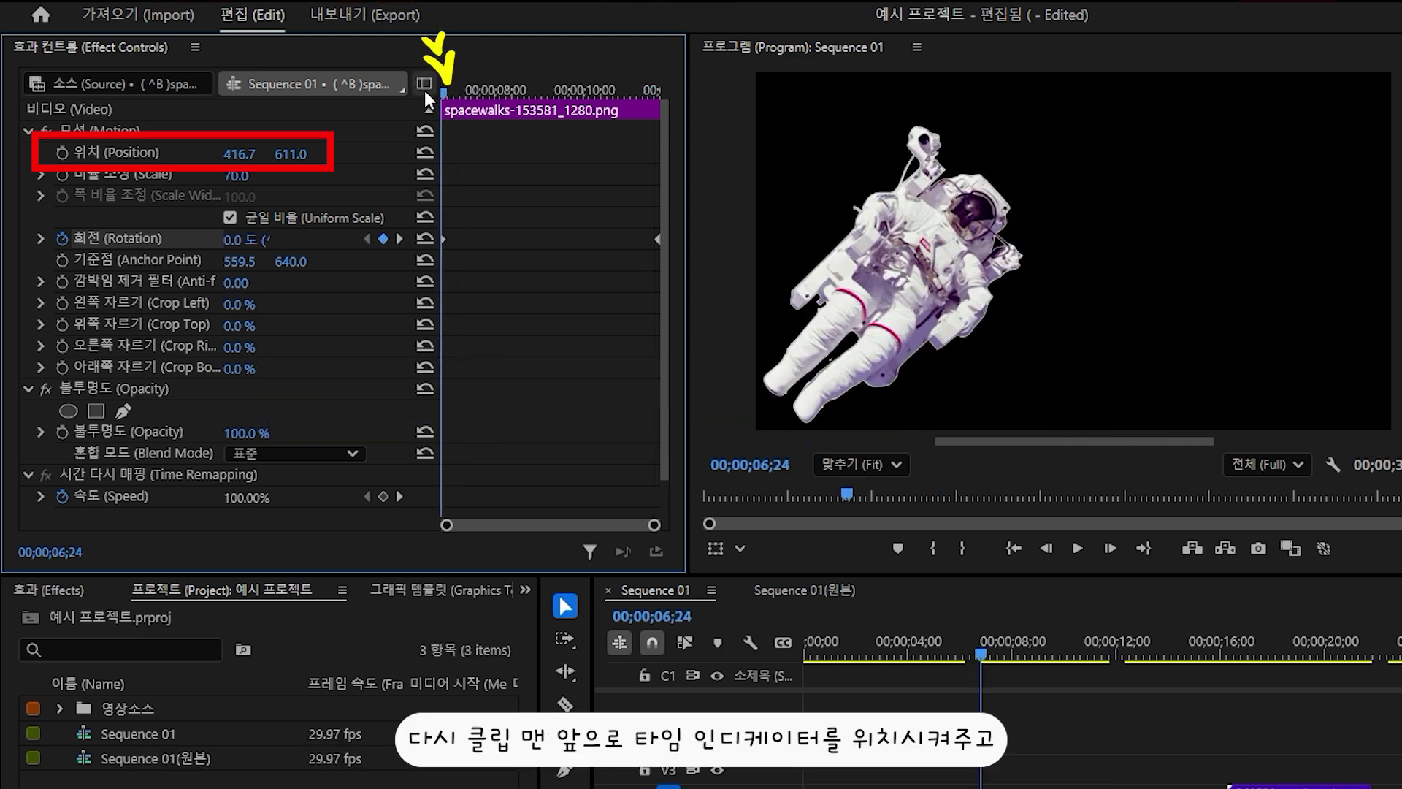
{"action": "left_click", "coordinate": [61, 153]}
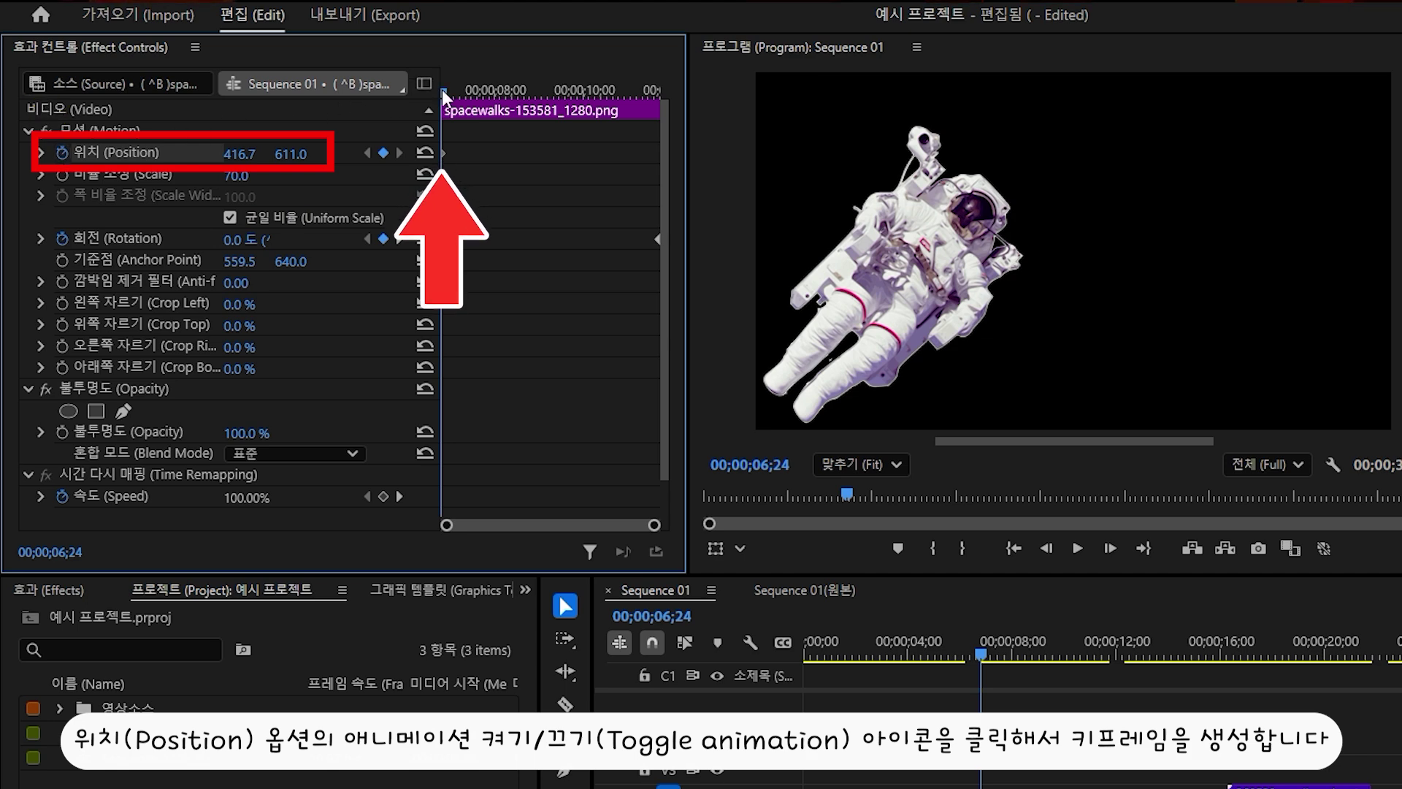
At the astronaut clip's end, move the astronaut to about Position 1522, 333, and play the clip from its start.
{"action": "left_click_drag", "start_coordinate": [441, 89], "coordinate": [688, 106]}
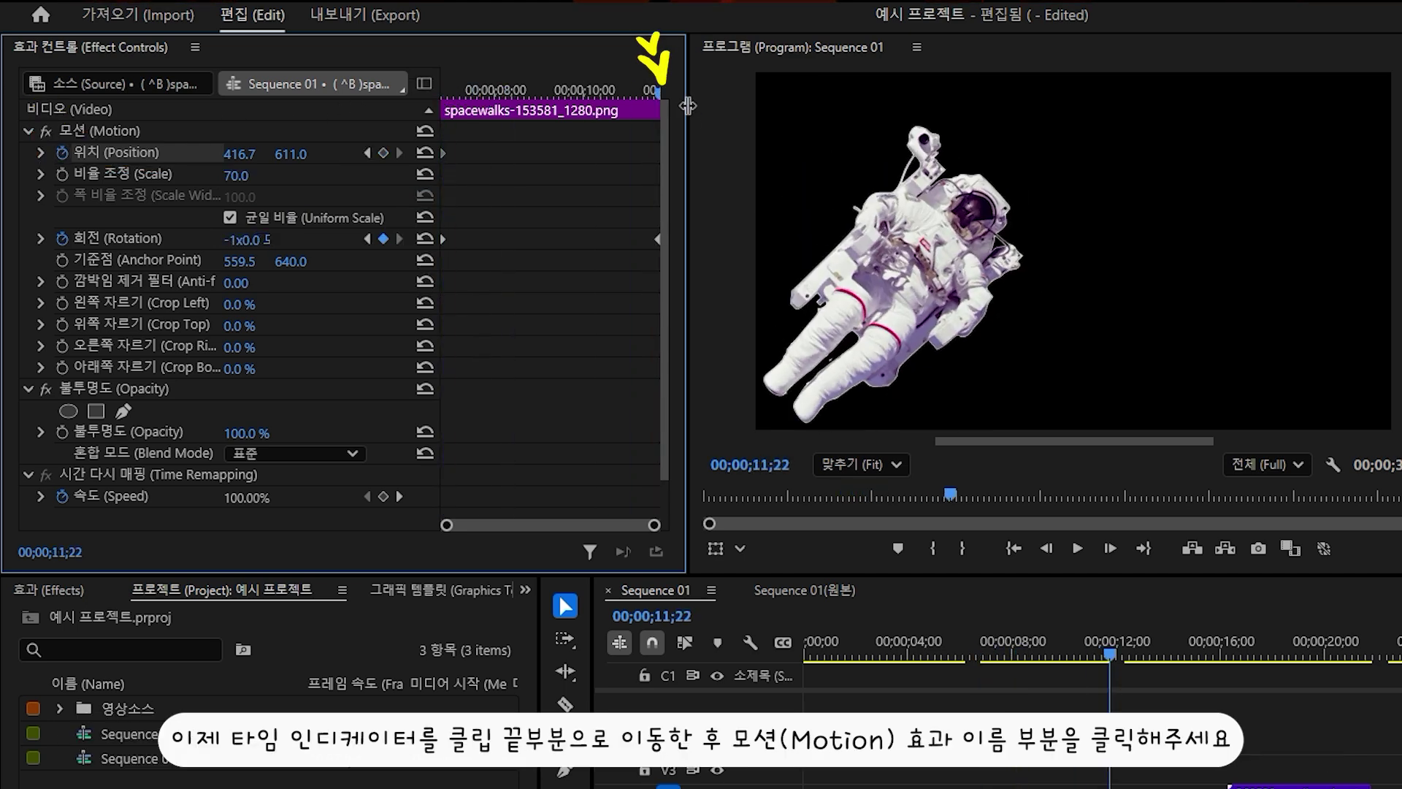
{"action": "left_click", "coordinate": [85, 129]}
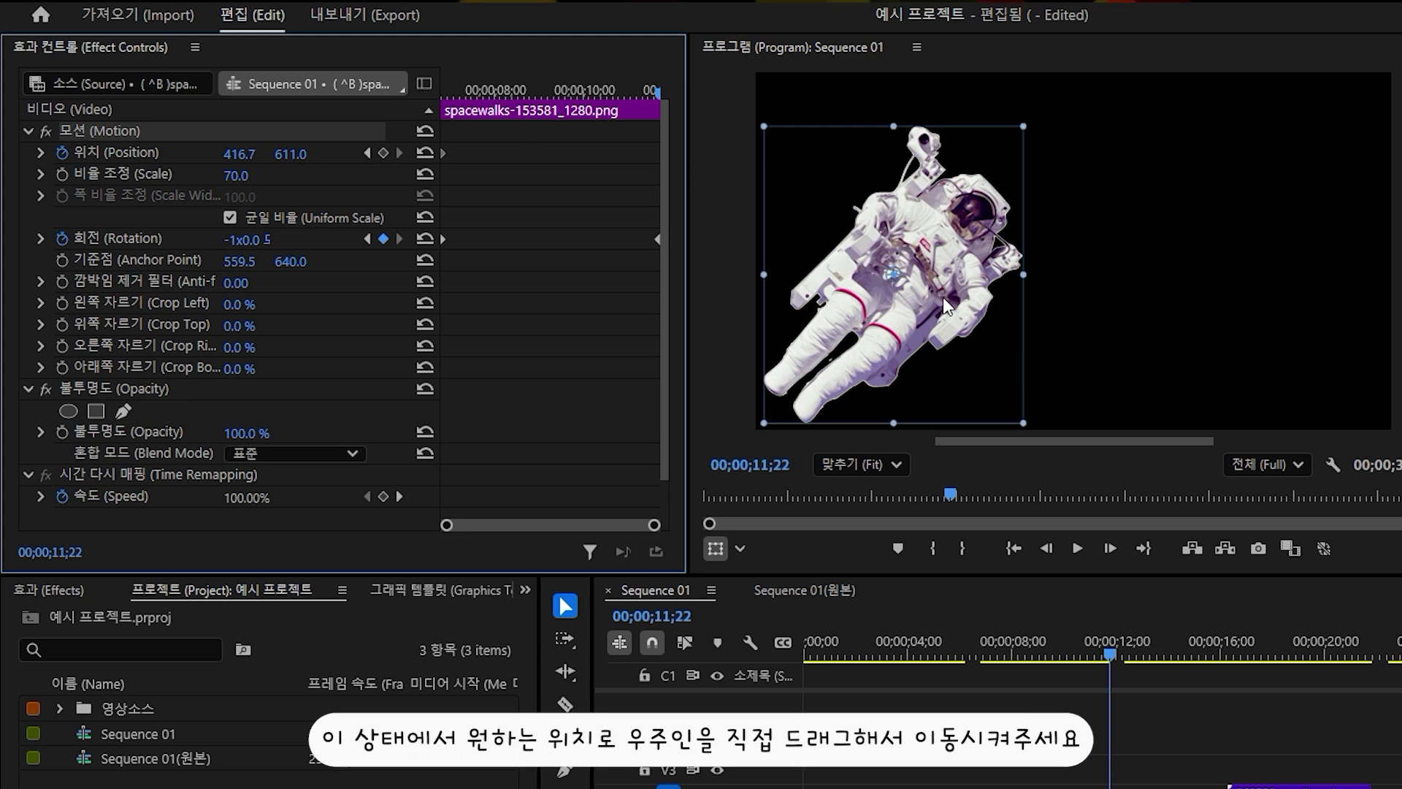
{"action": "left_click_drag", "start_coordinate": [943, 297], "coordinate": [1308, 205]}
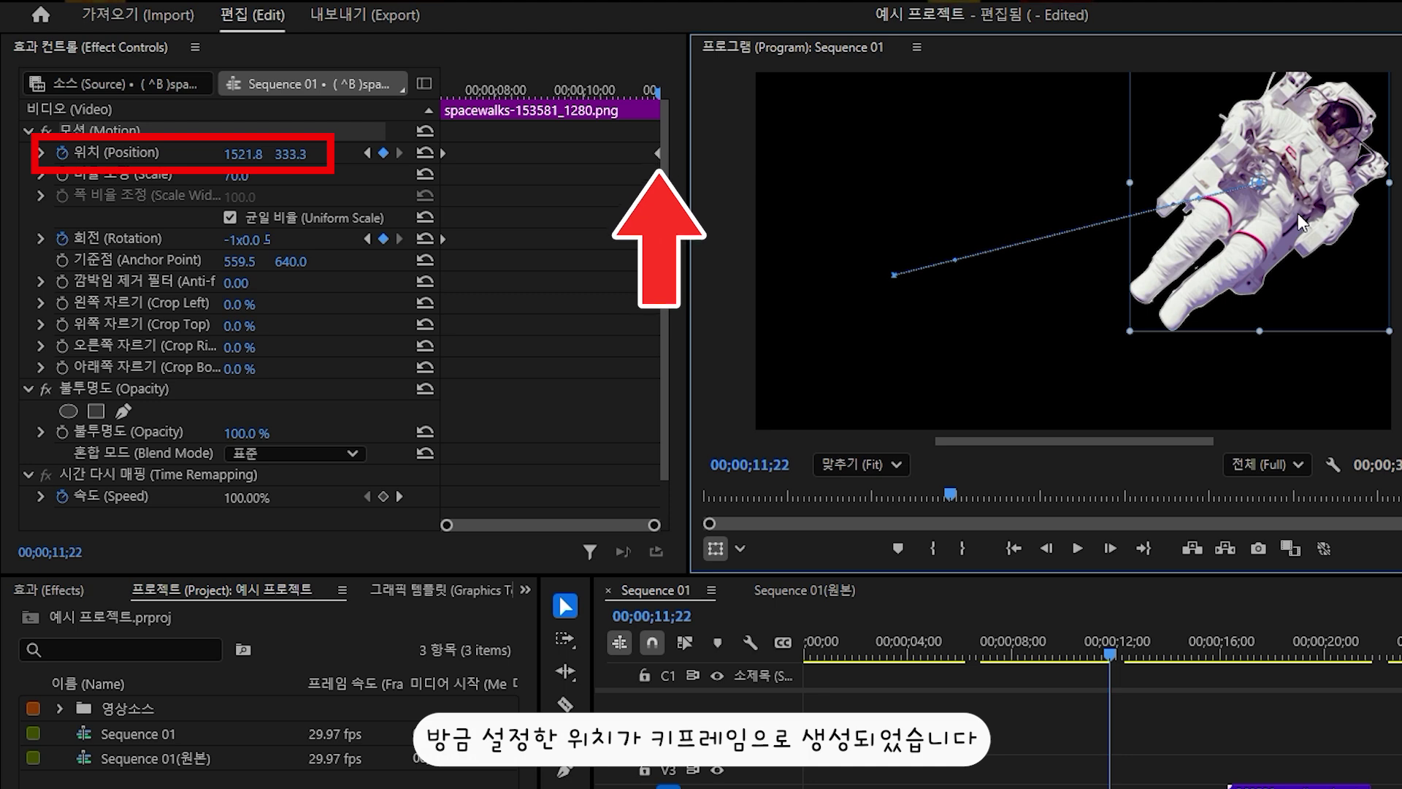
{"action": "left_click_drag", "start_coordinate": [458, 93], "coordinate": [440, 95]}
{"action": "key", "text": "space"}
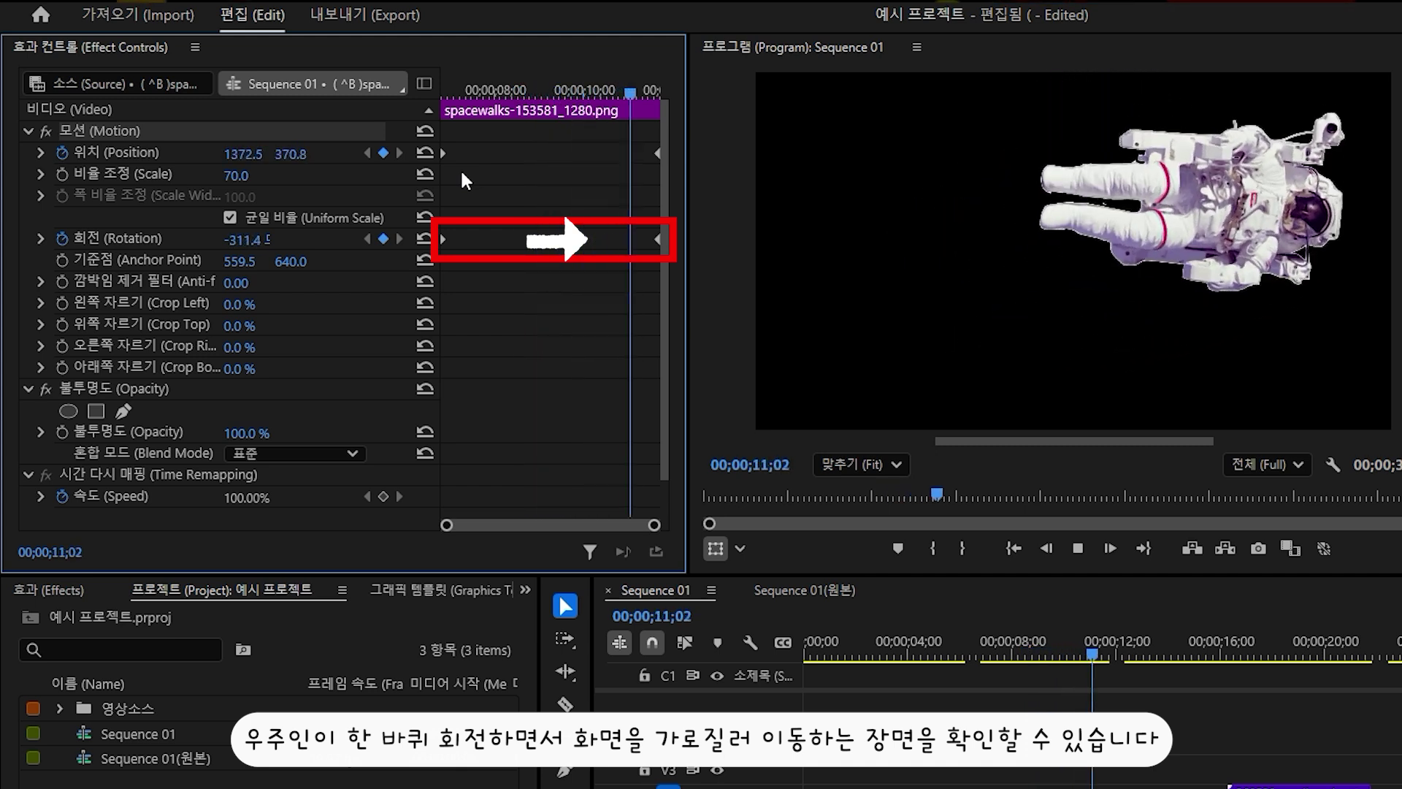
{"action": "key", "text": "space"}
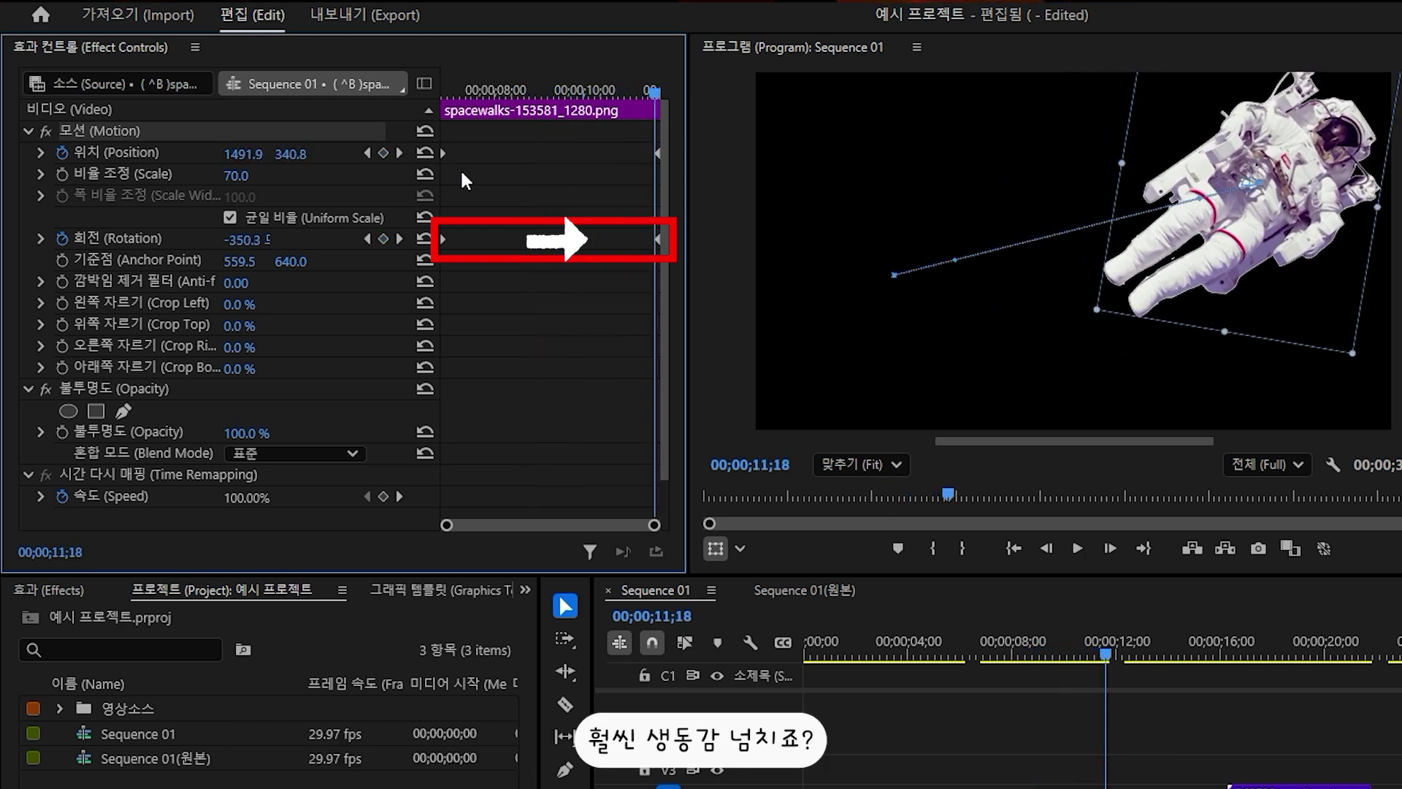
Go to the start of the flower clip 112429-694704491.mp4 at 00;00;12;10 and try adjusting its Opacity.
{"action": "left_click", "coordinate": [1125, 650]}
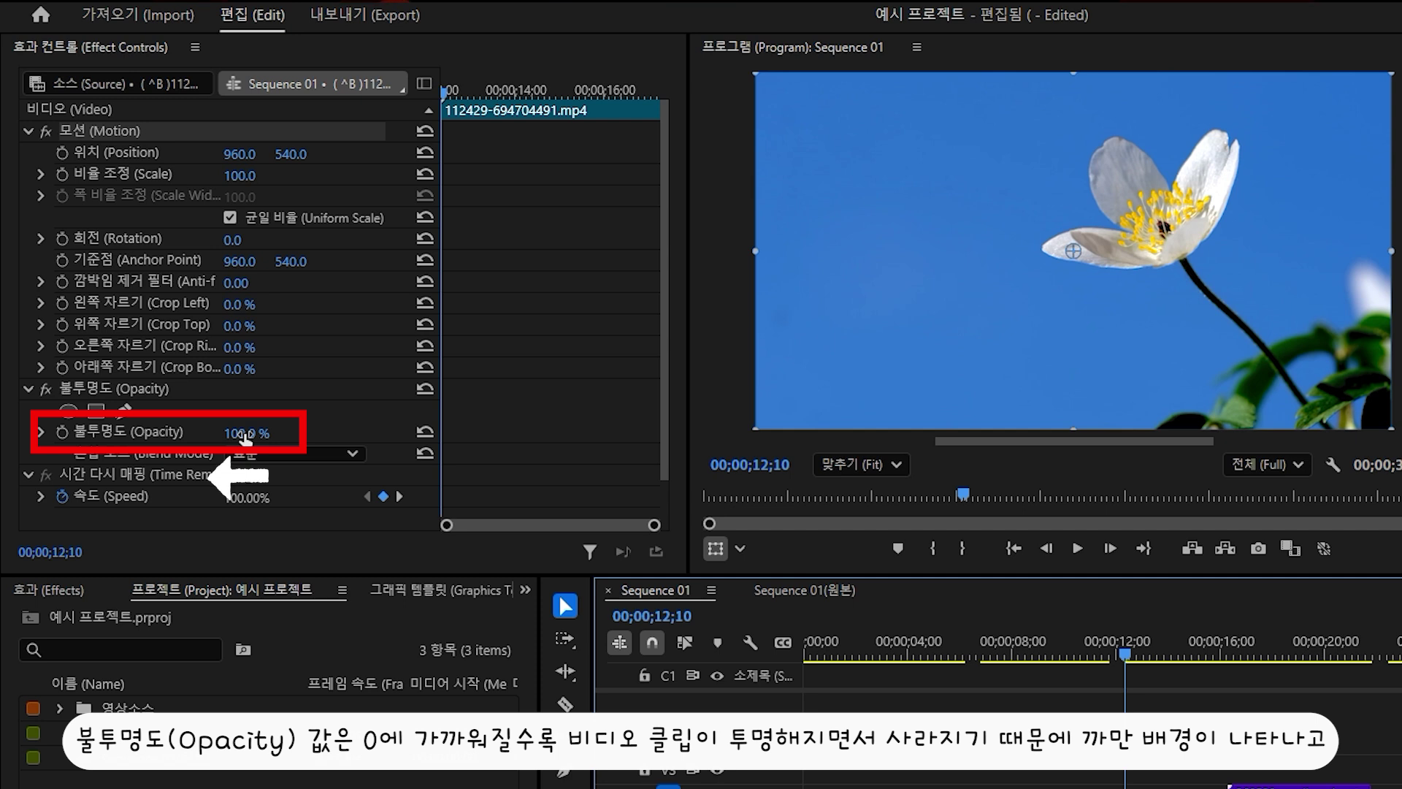
{"action": "mouse_move", "coordinate": [246, 437]}
{"action": "left_mouse_down"}
{"action": "mouse_move", "coordinate": [174, 436]}
{"action": "mouse_move", "coordinate": [246, 437]}
{"action": "left_mouse_up"}
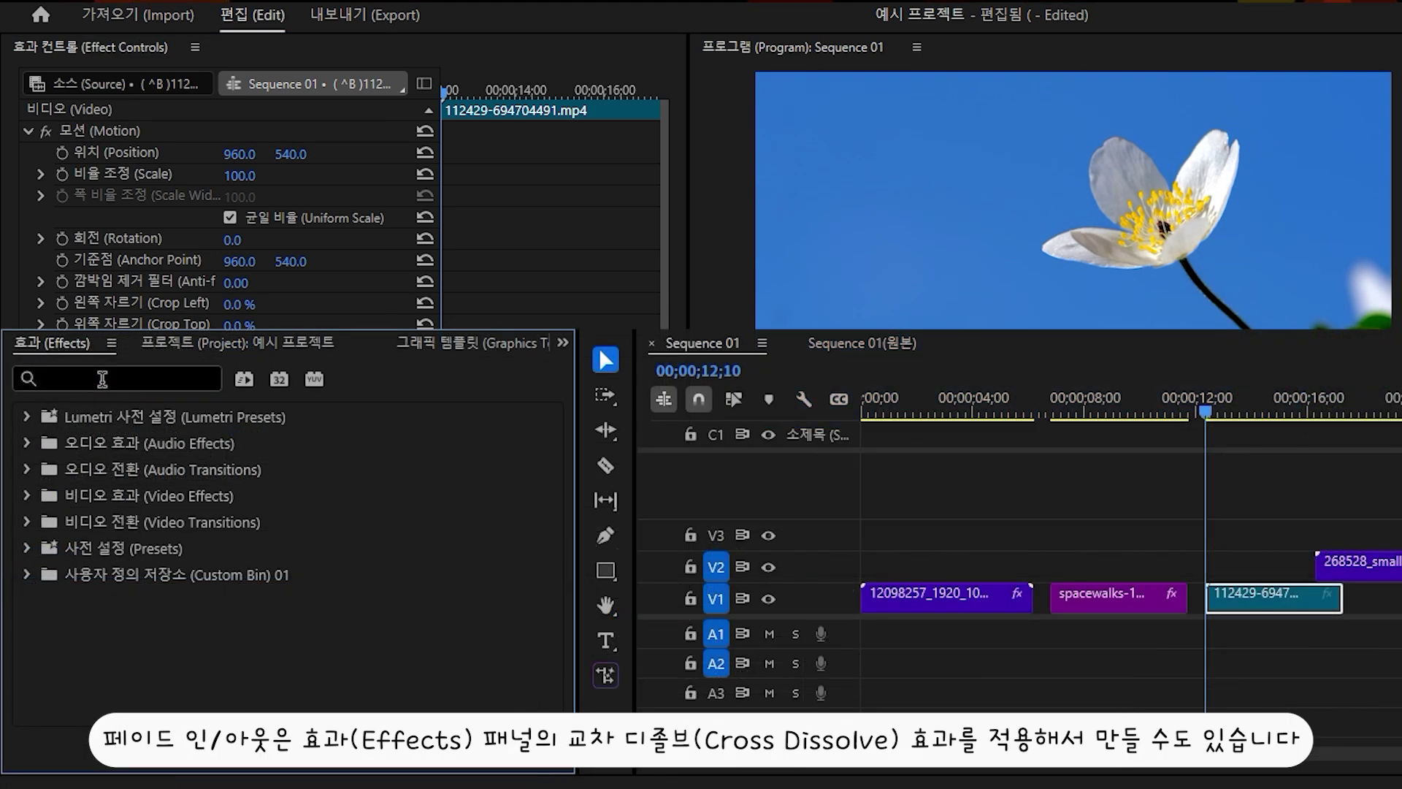
Search the effects for 교차, pick out the Cross Dissolve transition, and clear the search.
{"action": "left_click", "coordinate": [102, 379]}
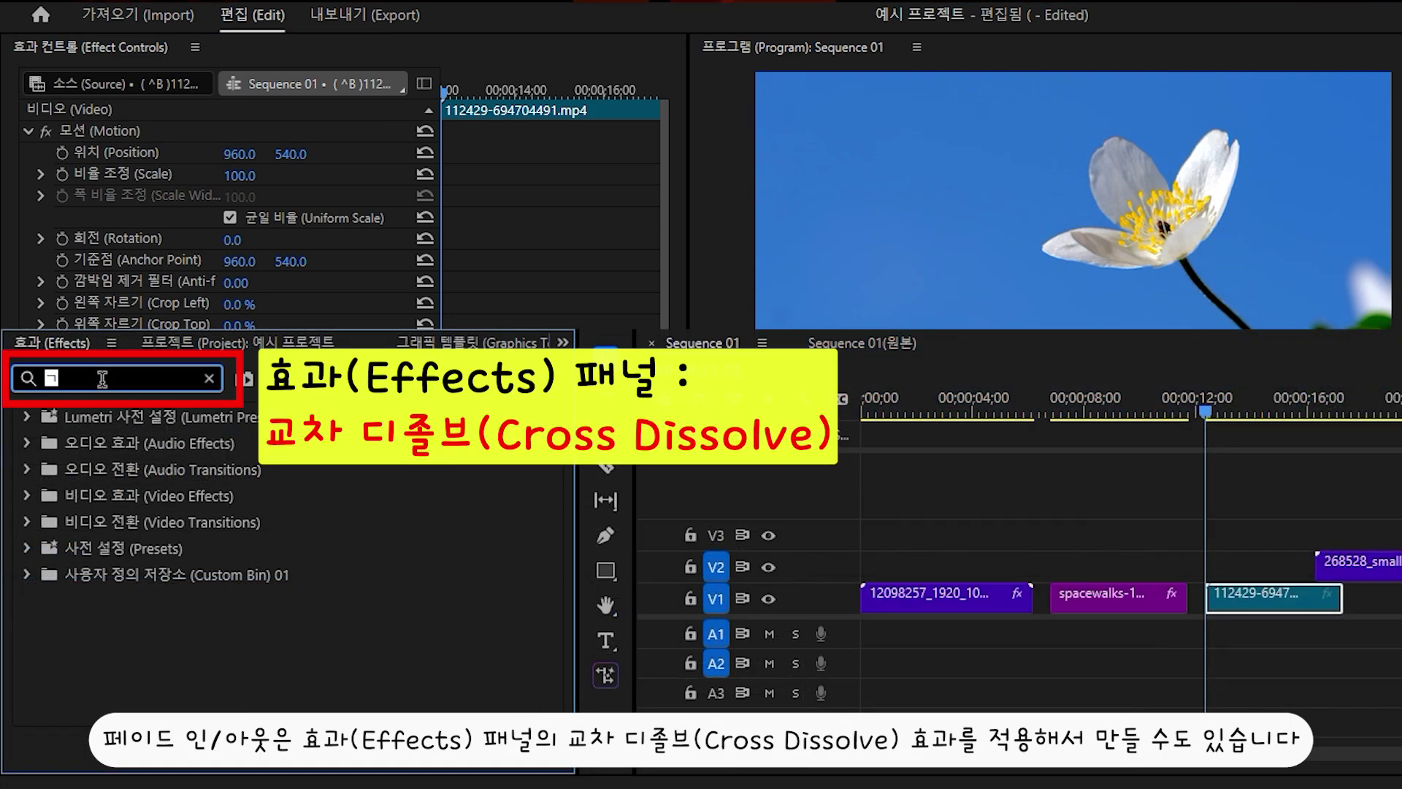
{"action": "type", "text": "교차"}
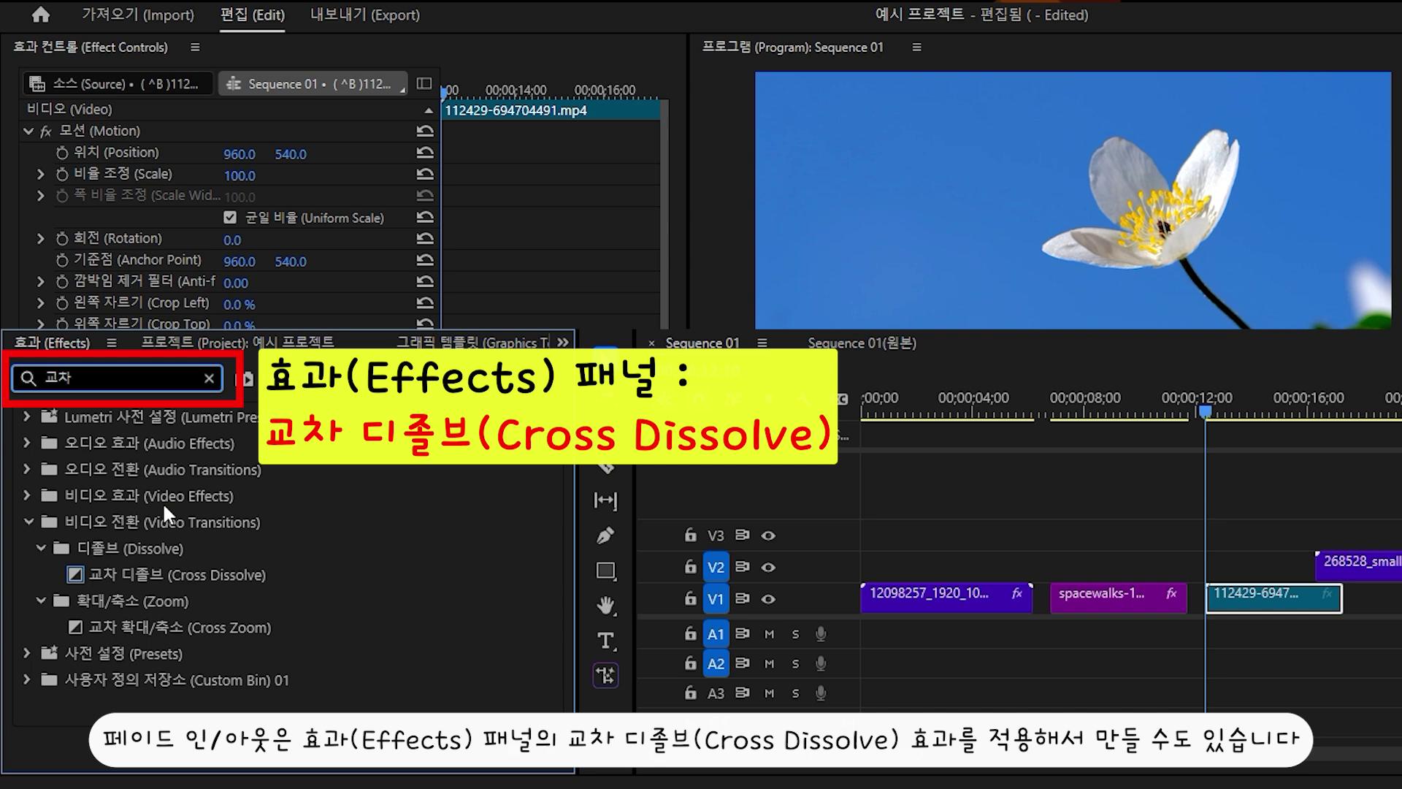
{"action": "left_click", "coordinate": [169, 572]}
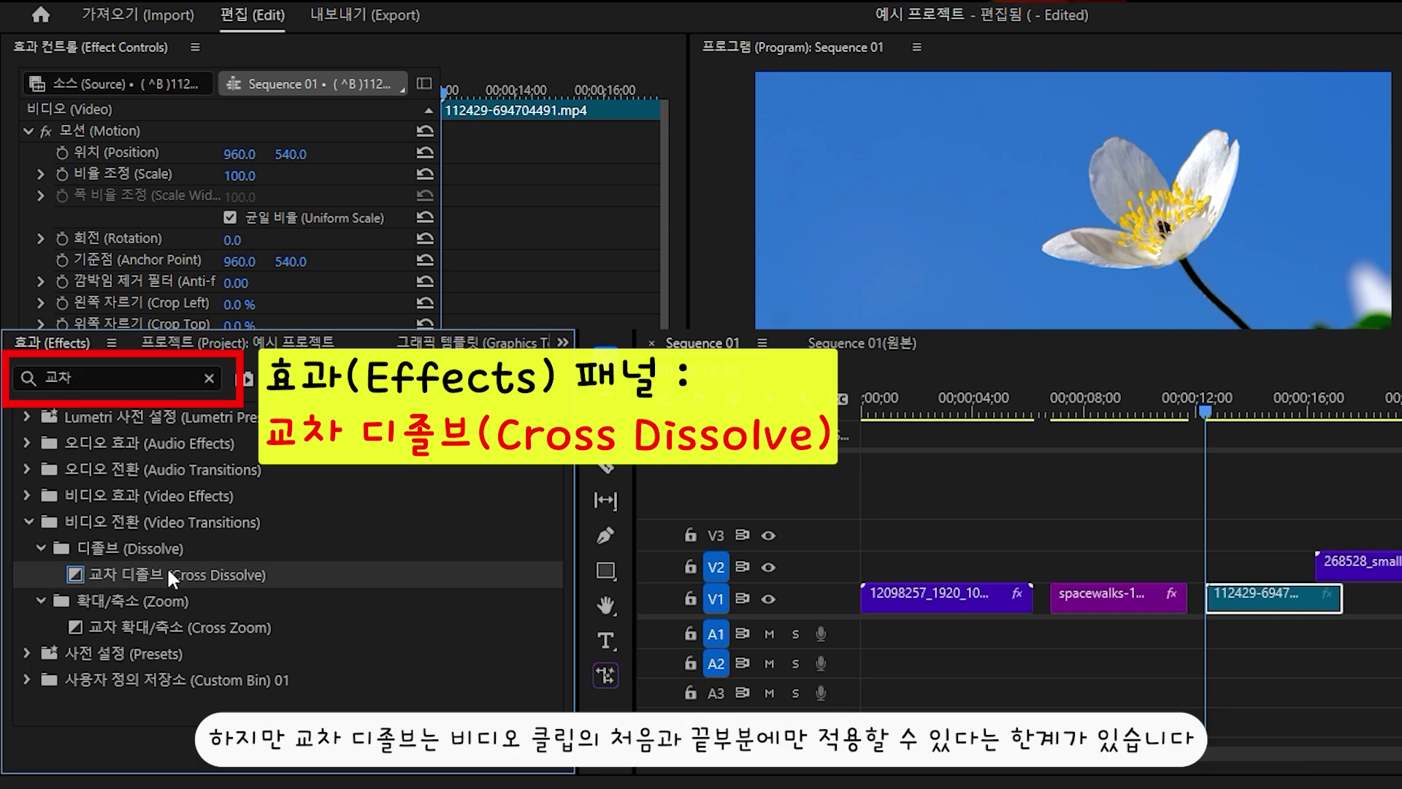
{"action": "left_click_drag", "start_coordinate": [167, 566], "coordinate": [1361, 607]}
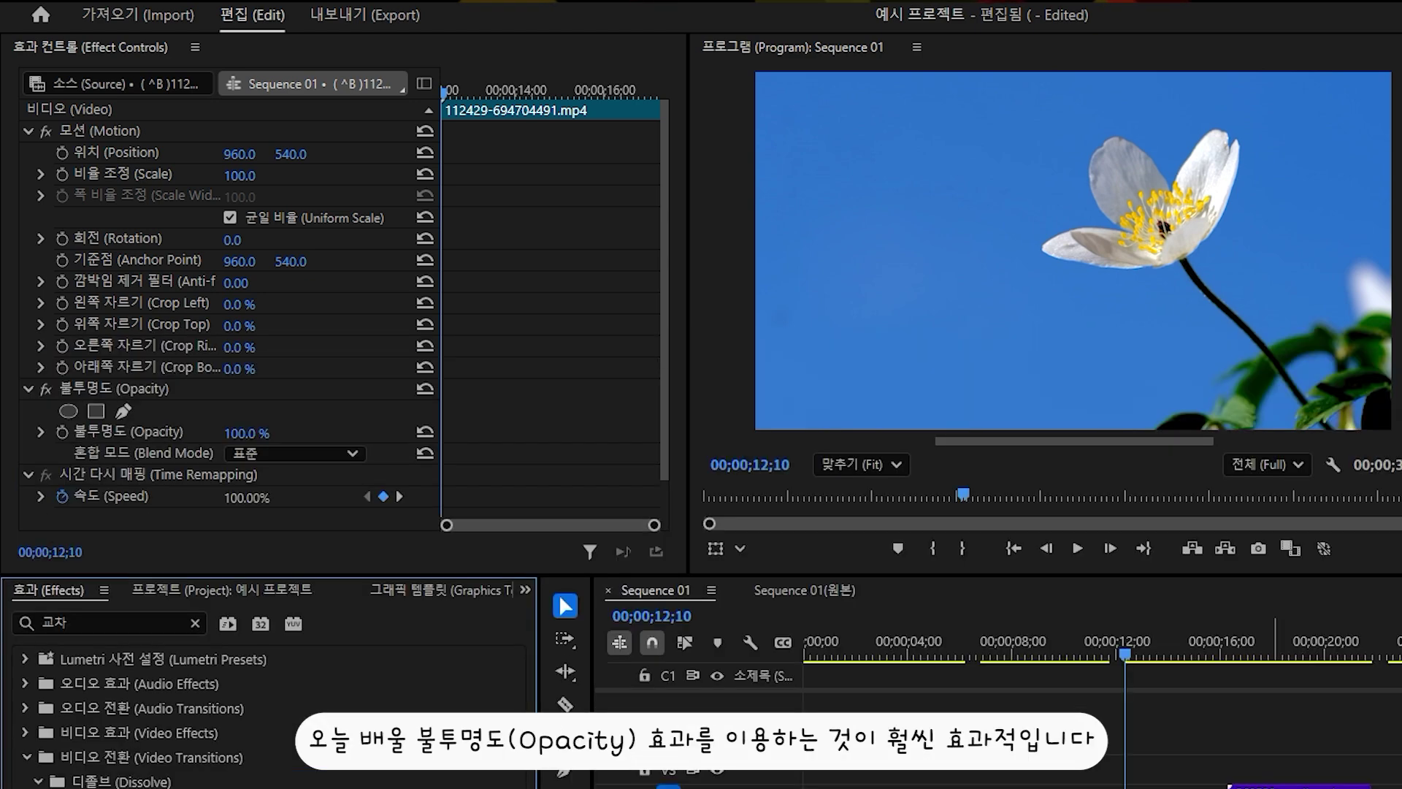
{"action": "left_click", "coordinate": [195, 623]}
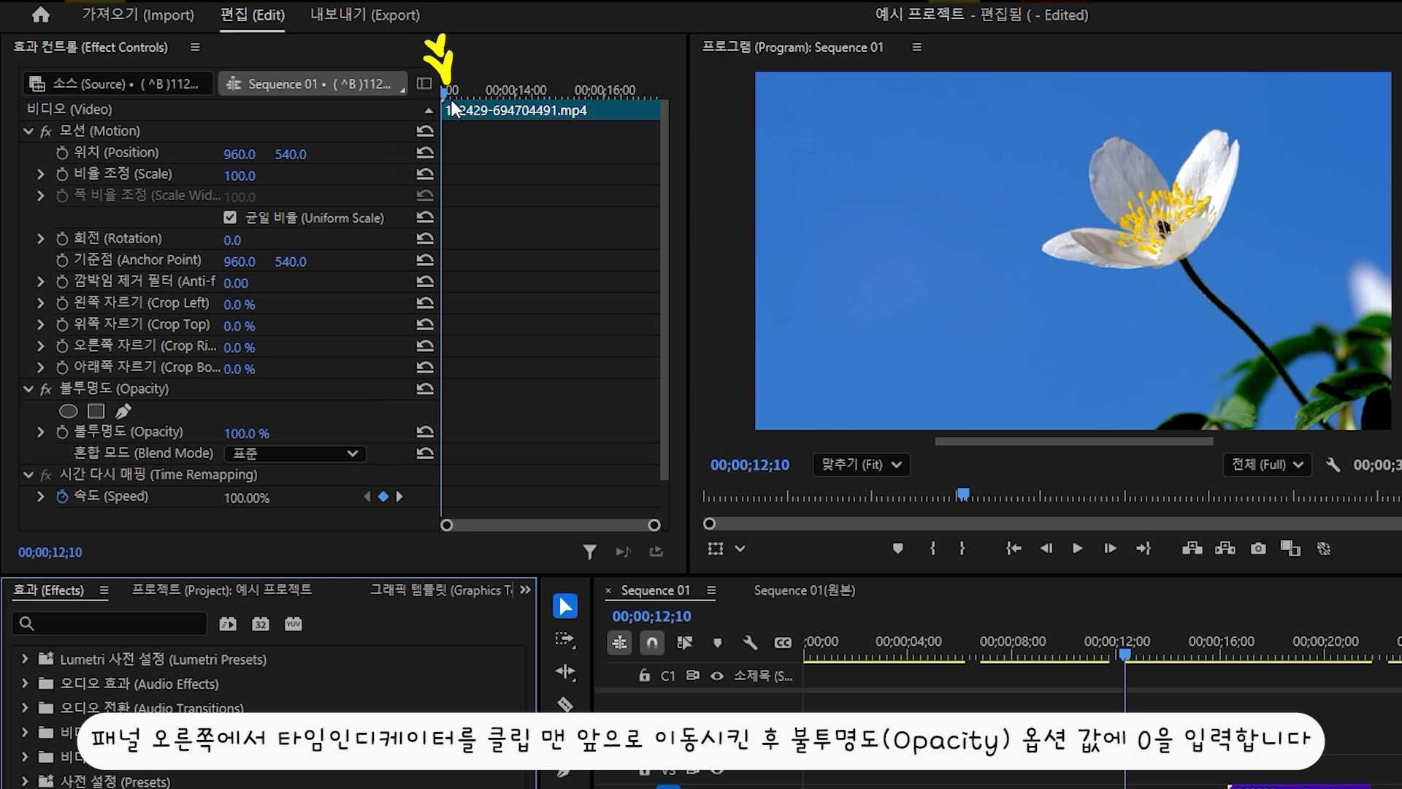
Try an Opacity of 0% at the very start of the flower clip and undo it.
{"action": "left_click_drag", "start_coordinate": [455, 94], "coordinate": [422, 90]}
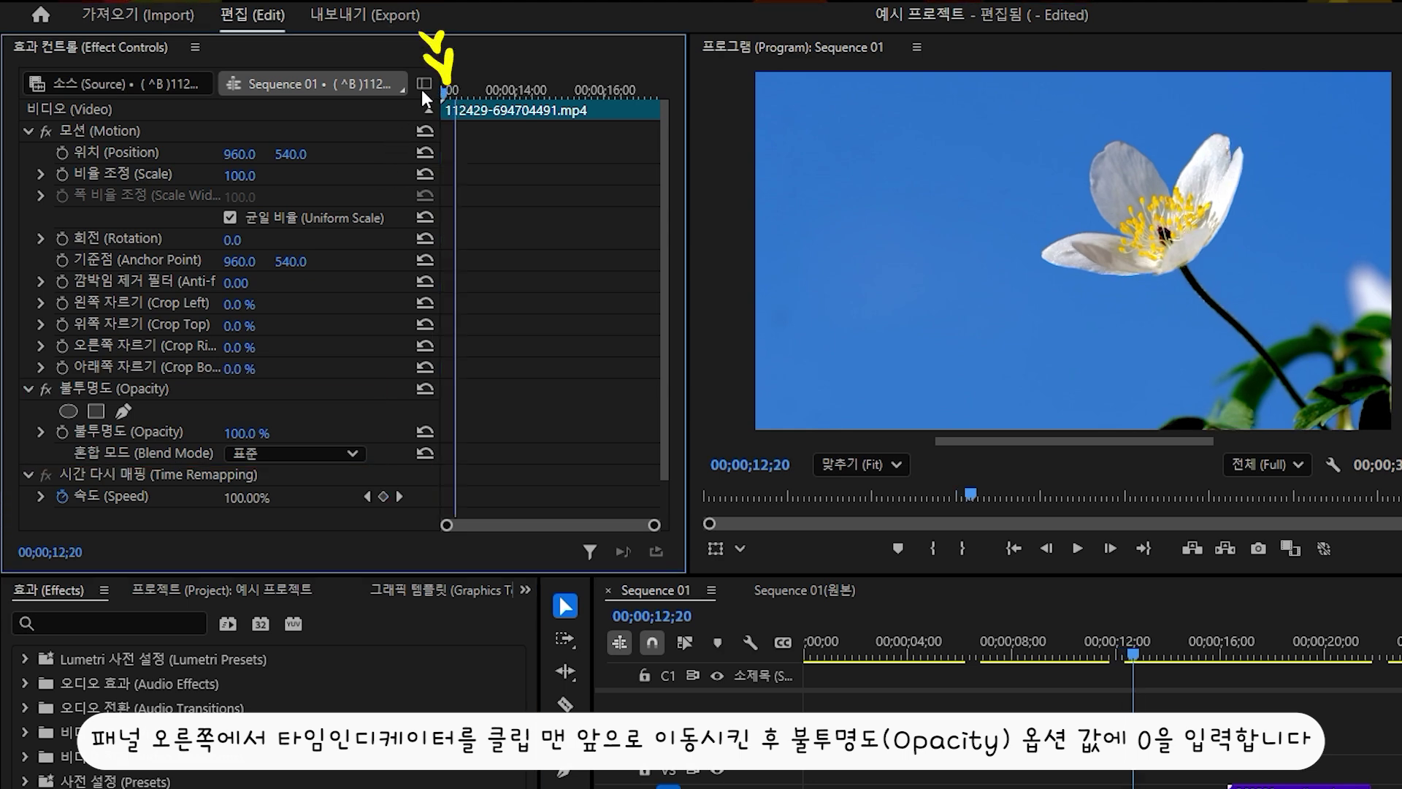
{"action": "left_click", "coordinate": [239, 433]}
{"action": "type", "text": "0"}
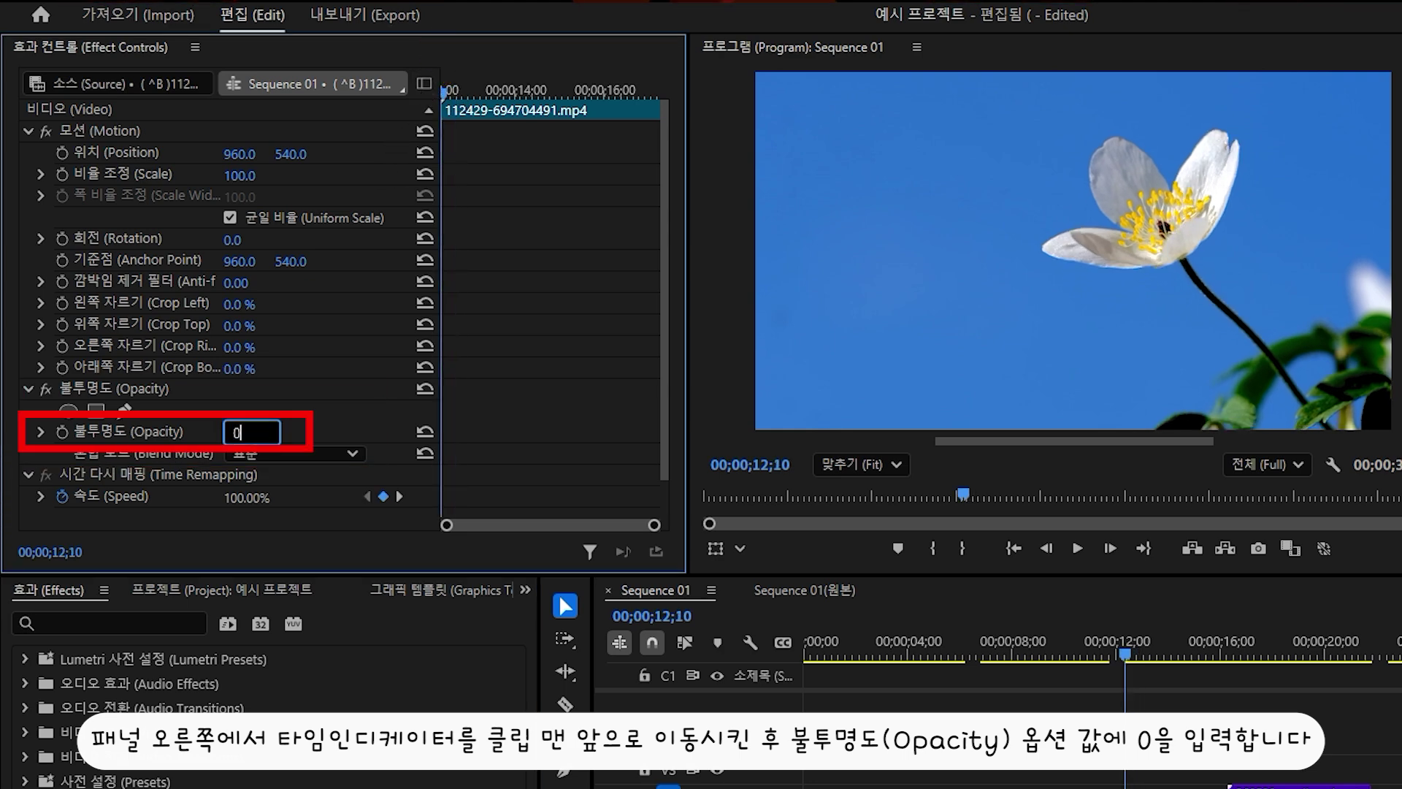
{"action": "key", "text": "Return"}
{"action": "key", "text": "ctrl+z"}
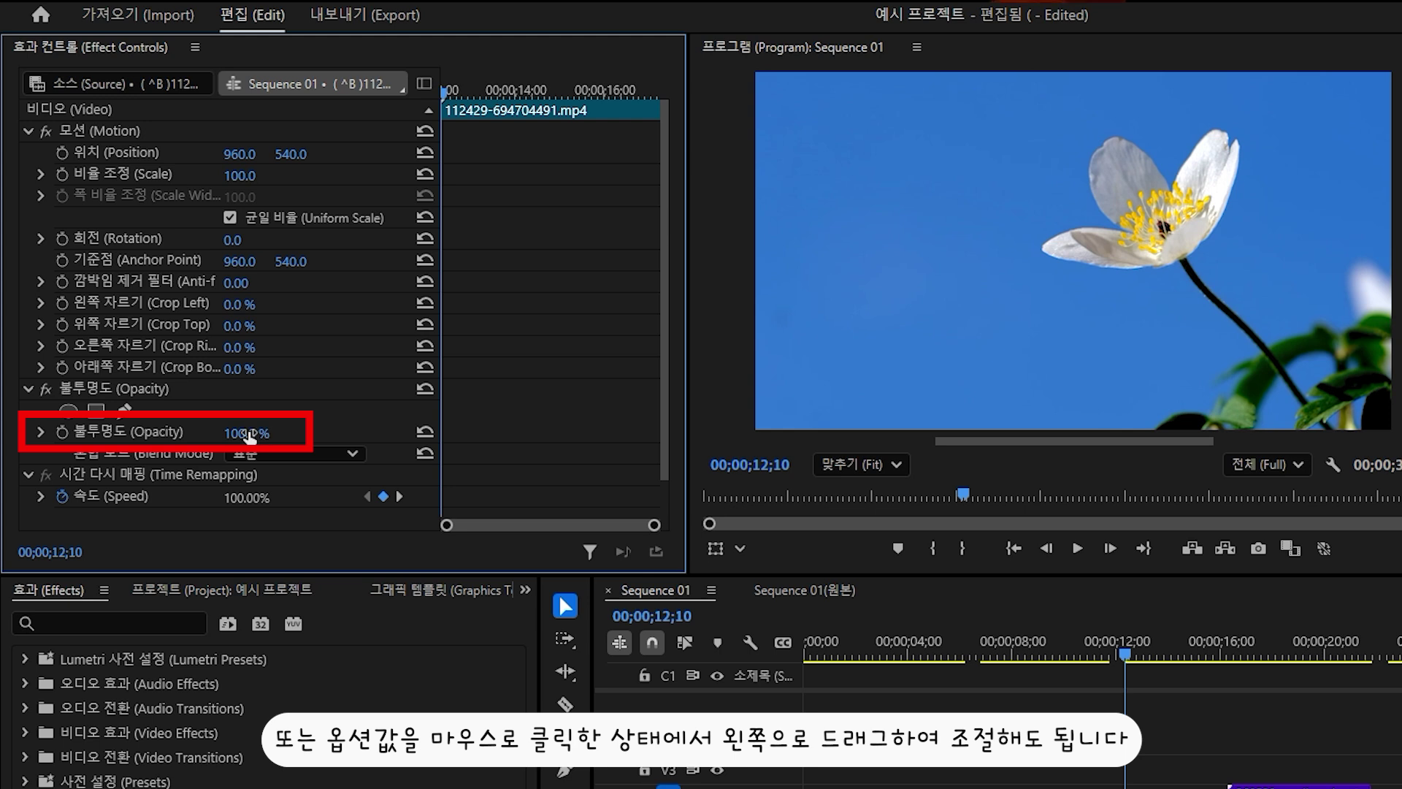
Set the flower clip's Opacity to 0% at its start and turn on animation for Opacity.
{"action": "left_click_drag", "start_coordinate": [267, 434], "coordinate": [192, 434]}
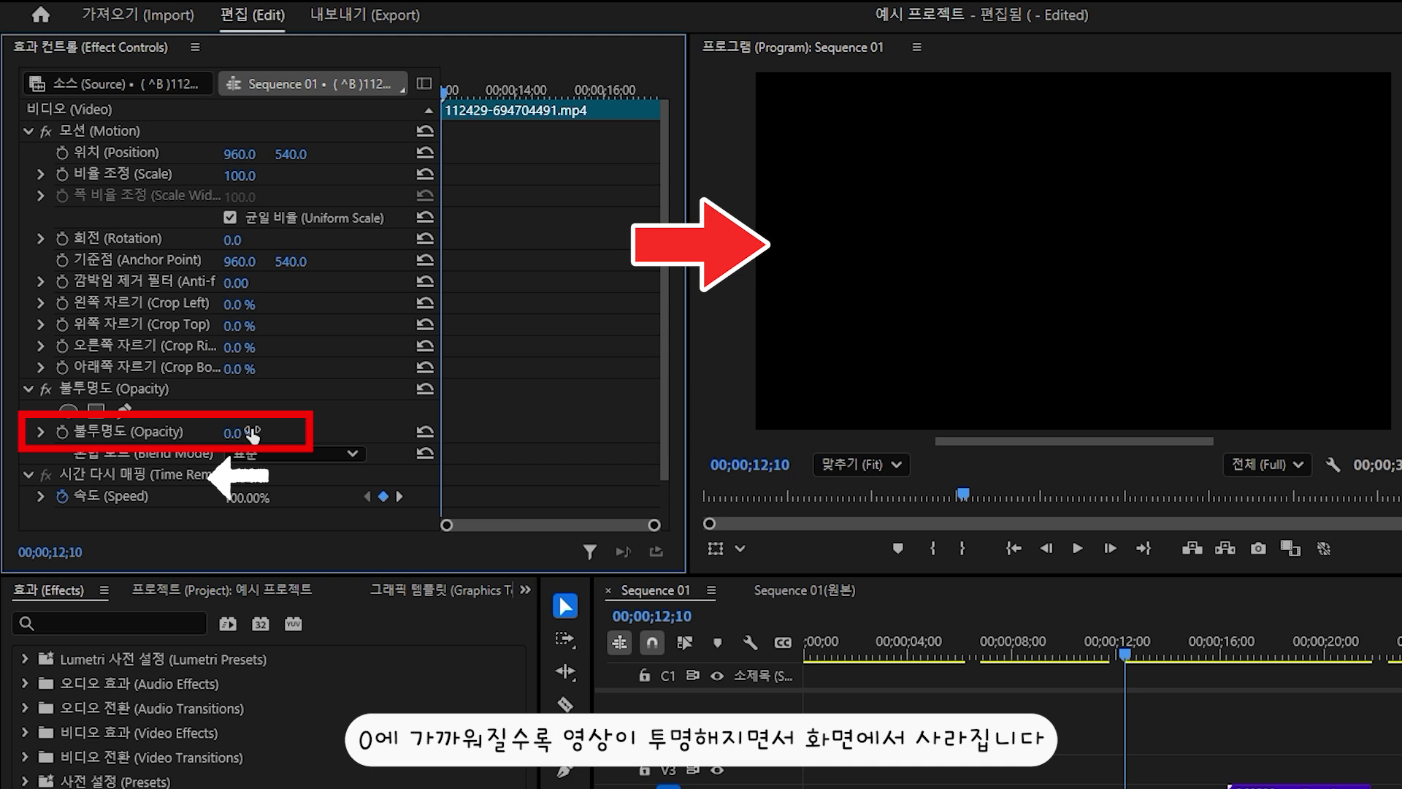
{"action": "left_click", "coordinate": [62, 434]}
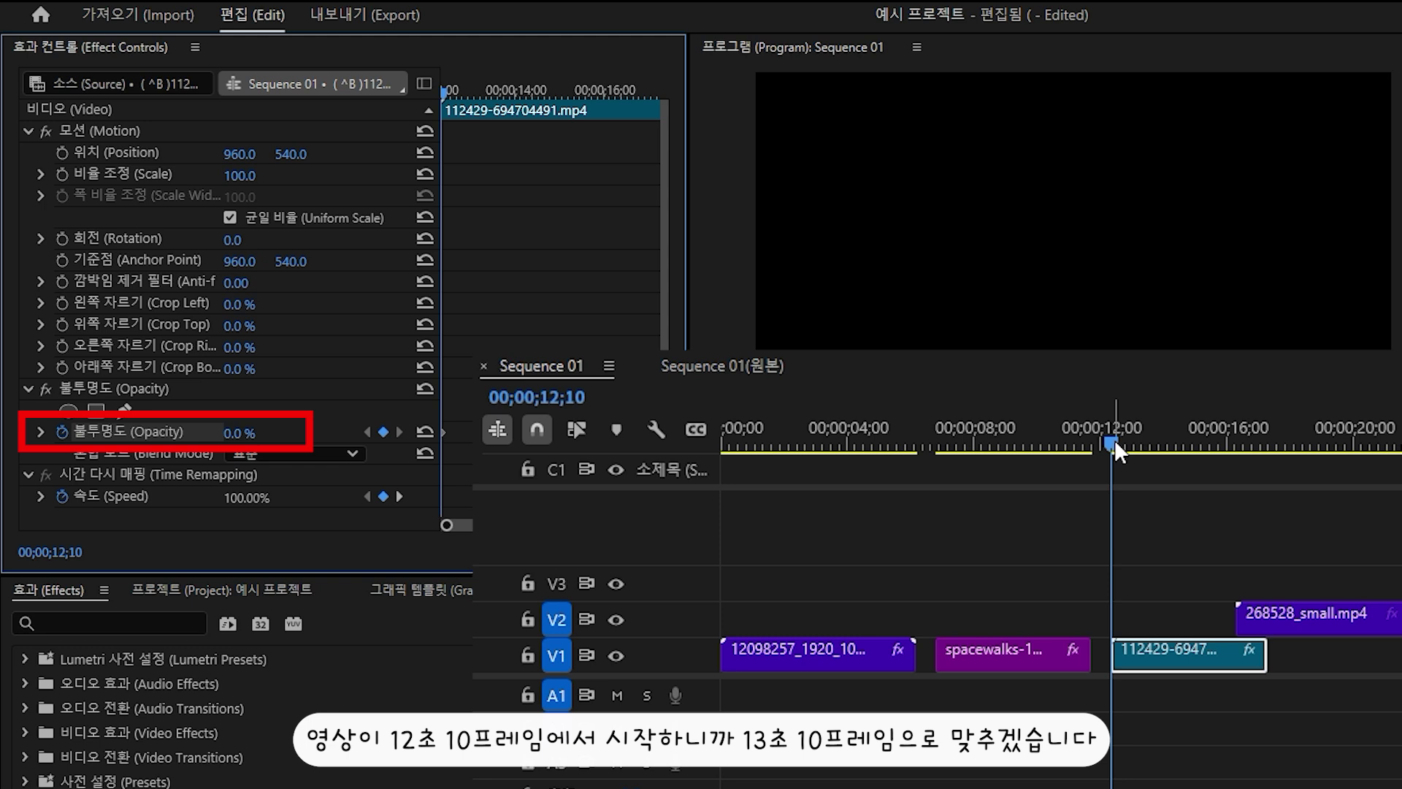
At 00;00;13;10, keyframe the flower clip's Opacity at 100% and play the fade-in from the clip's start.
{"action": "left_click_drag", "start_coordinate": [1115, 440], "coordinate": [1146, 439]}
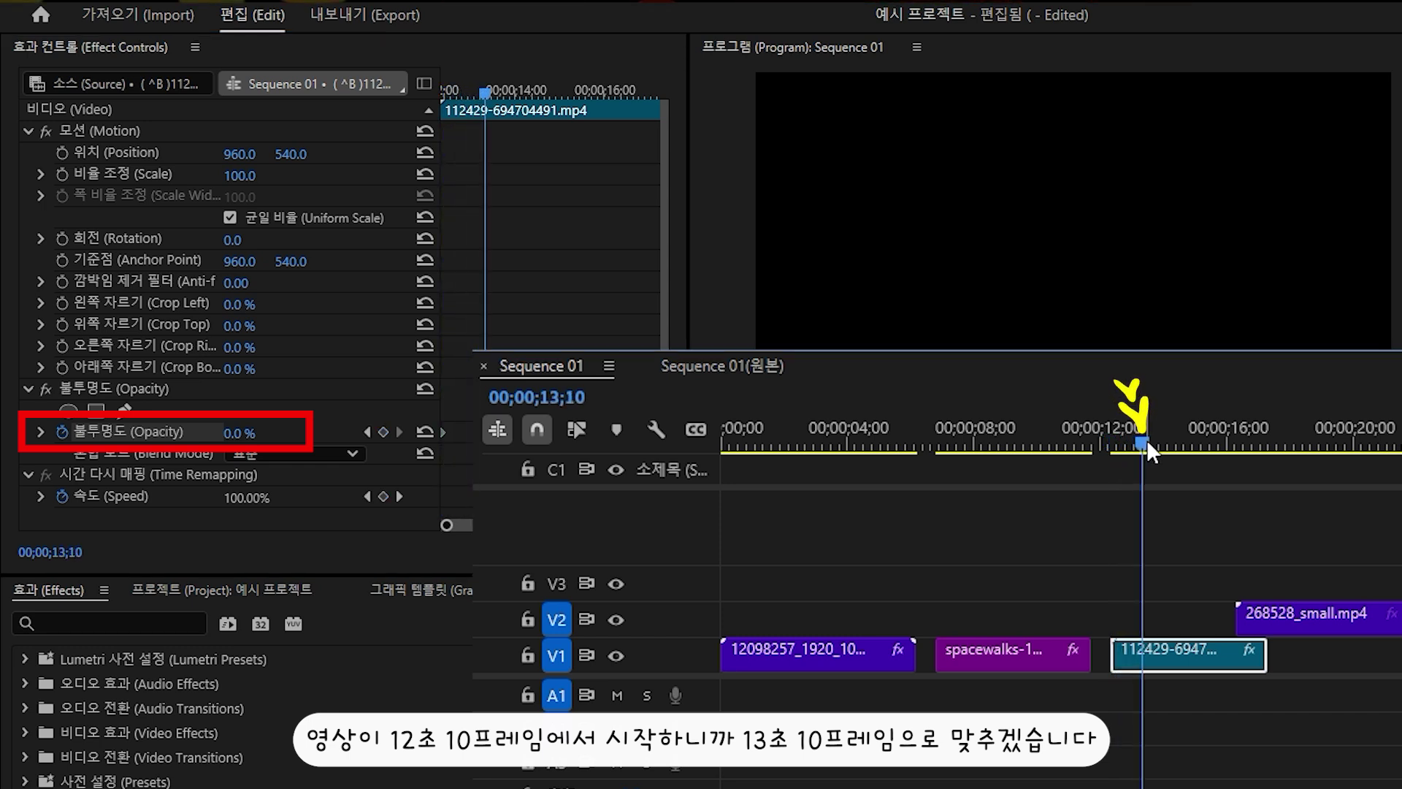
{"action": "left_click", "coordinate": [555, 398]}
{"action": "type", "text": "1310"}
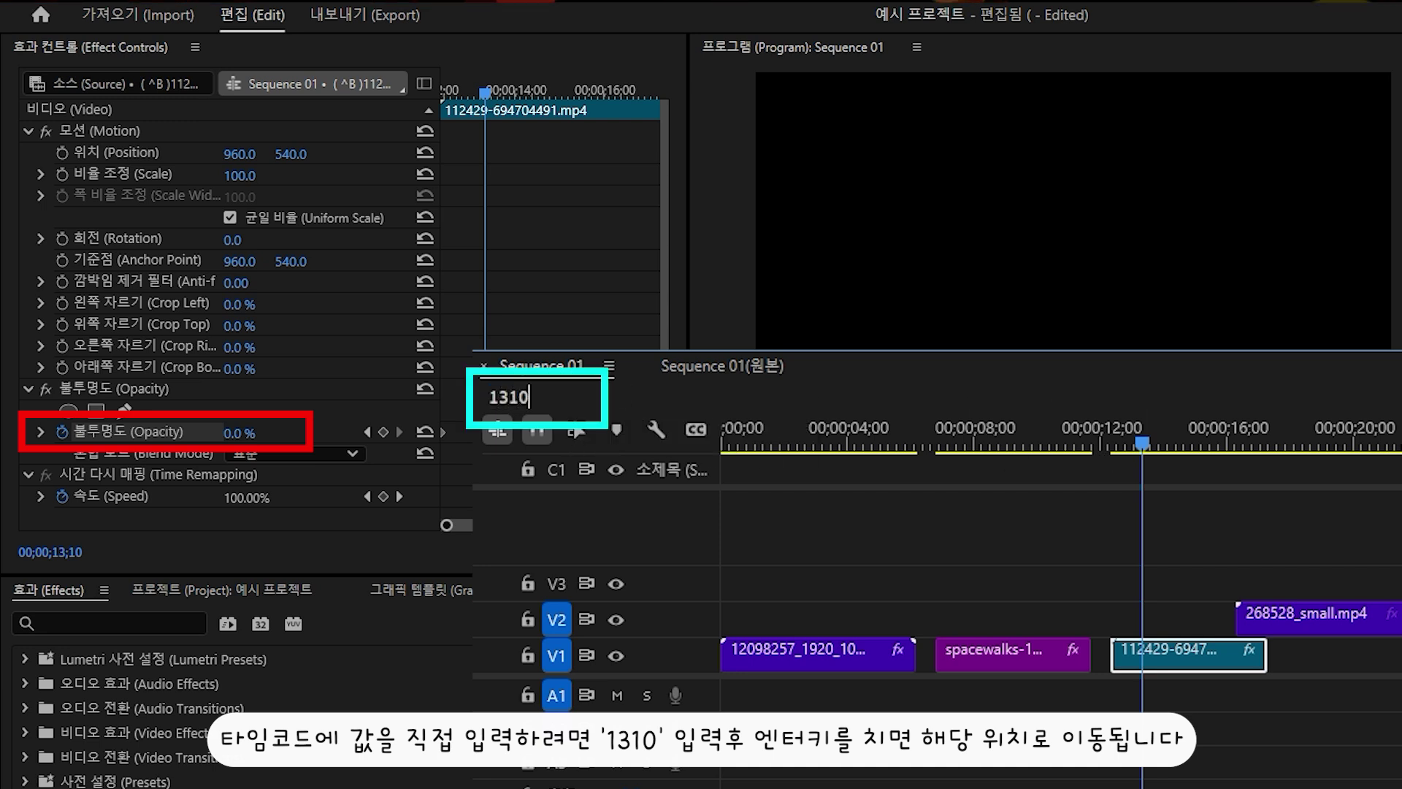
{"action": "key", "text": "Return"}
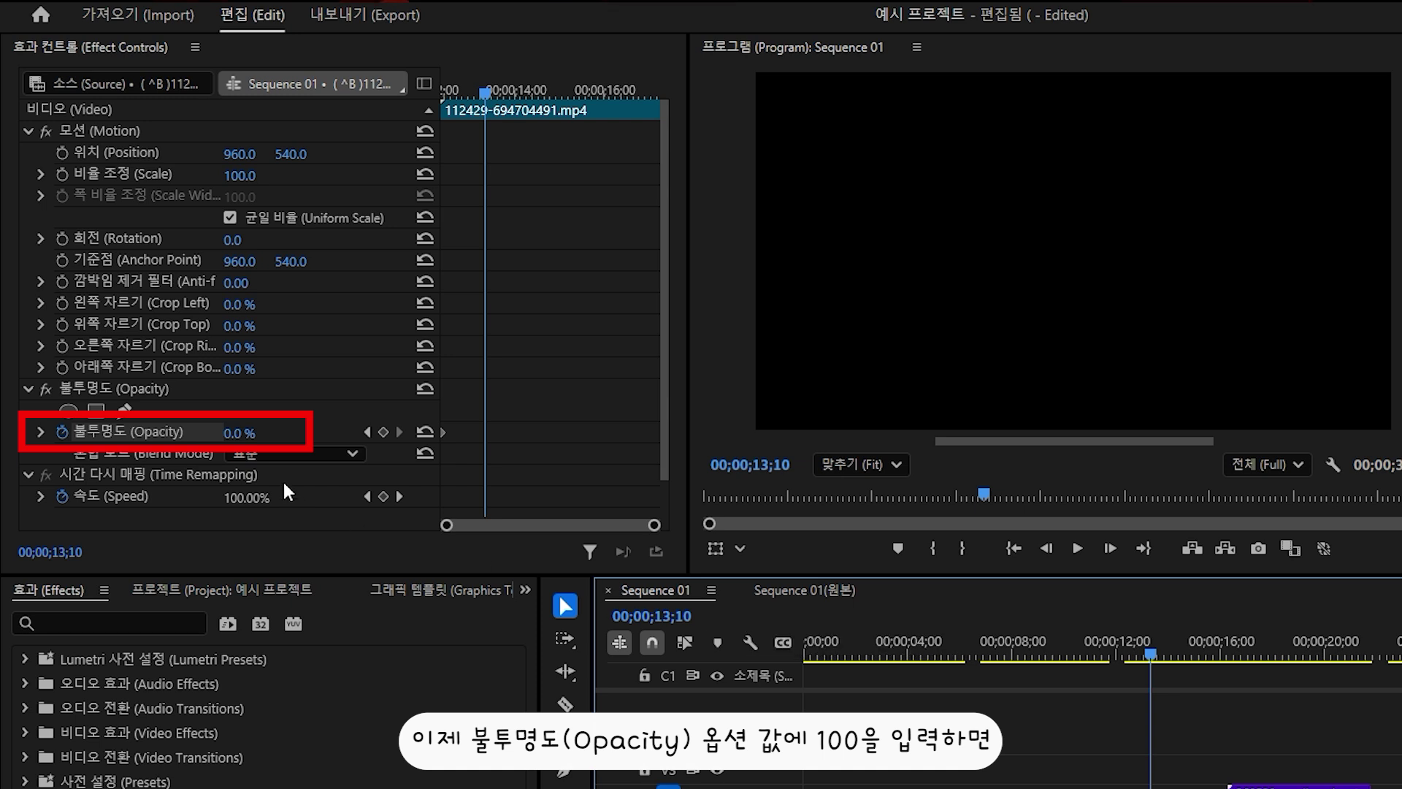
{"action": "left_click", "coordinate": [231, 435]}
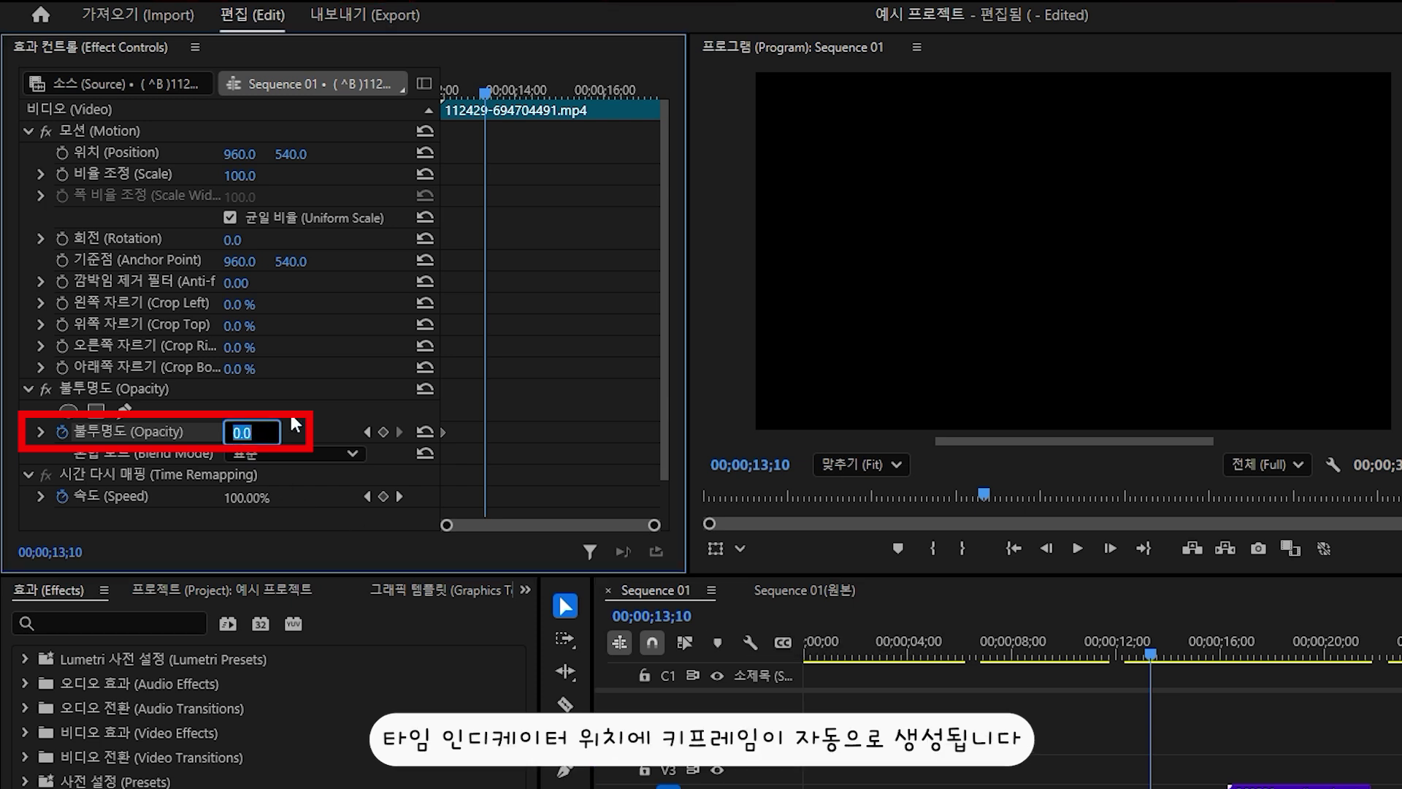
{"action": "type", "text": "100"}
{"action": "key", "text": "Return"}
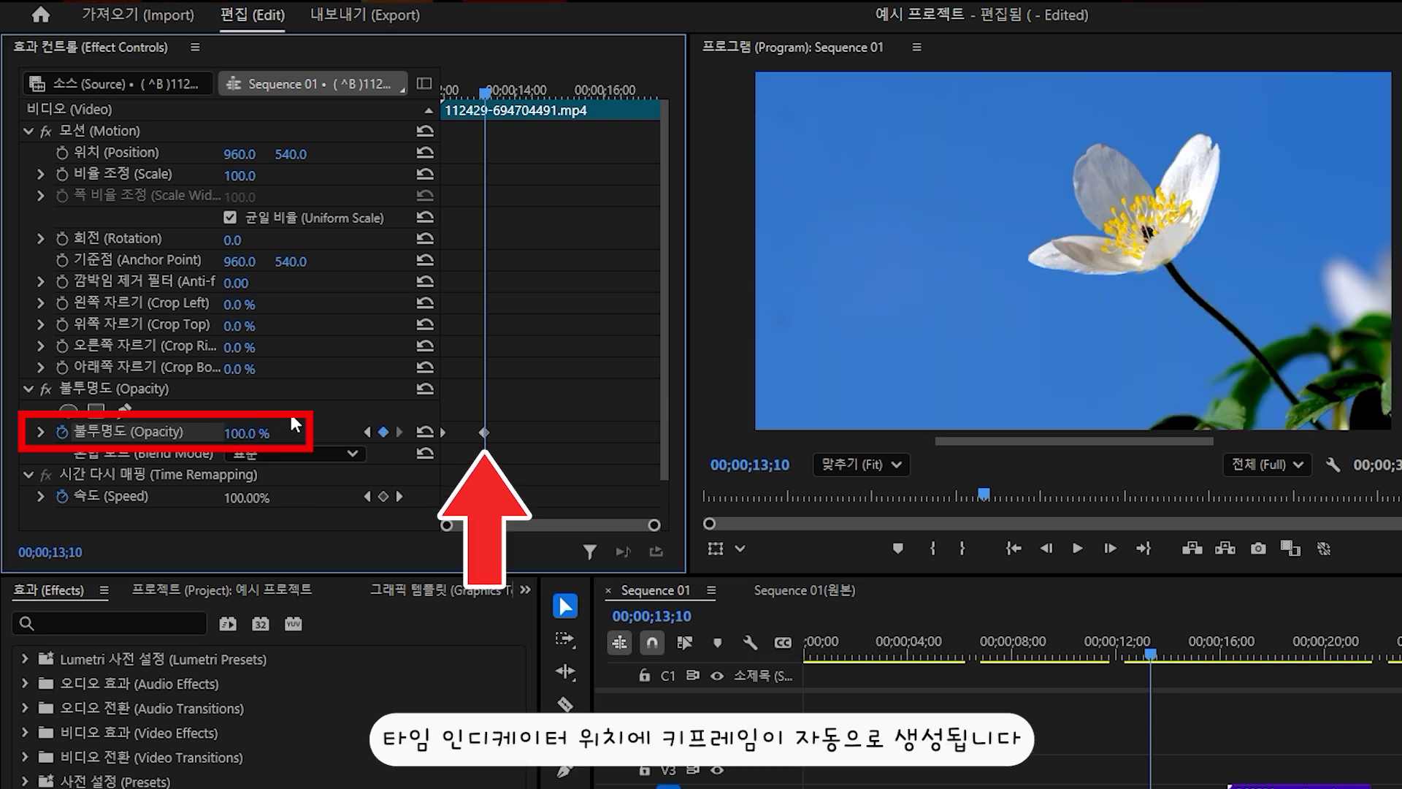
{"action": "left_click_drag", "start_coordinate": [450, 93], "coordinate": [429, 85]}
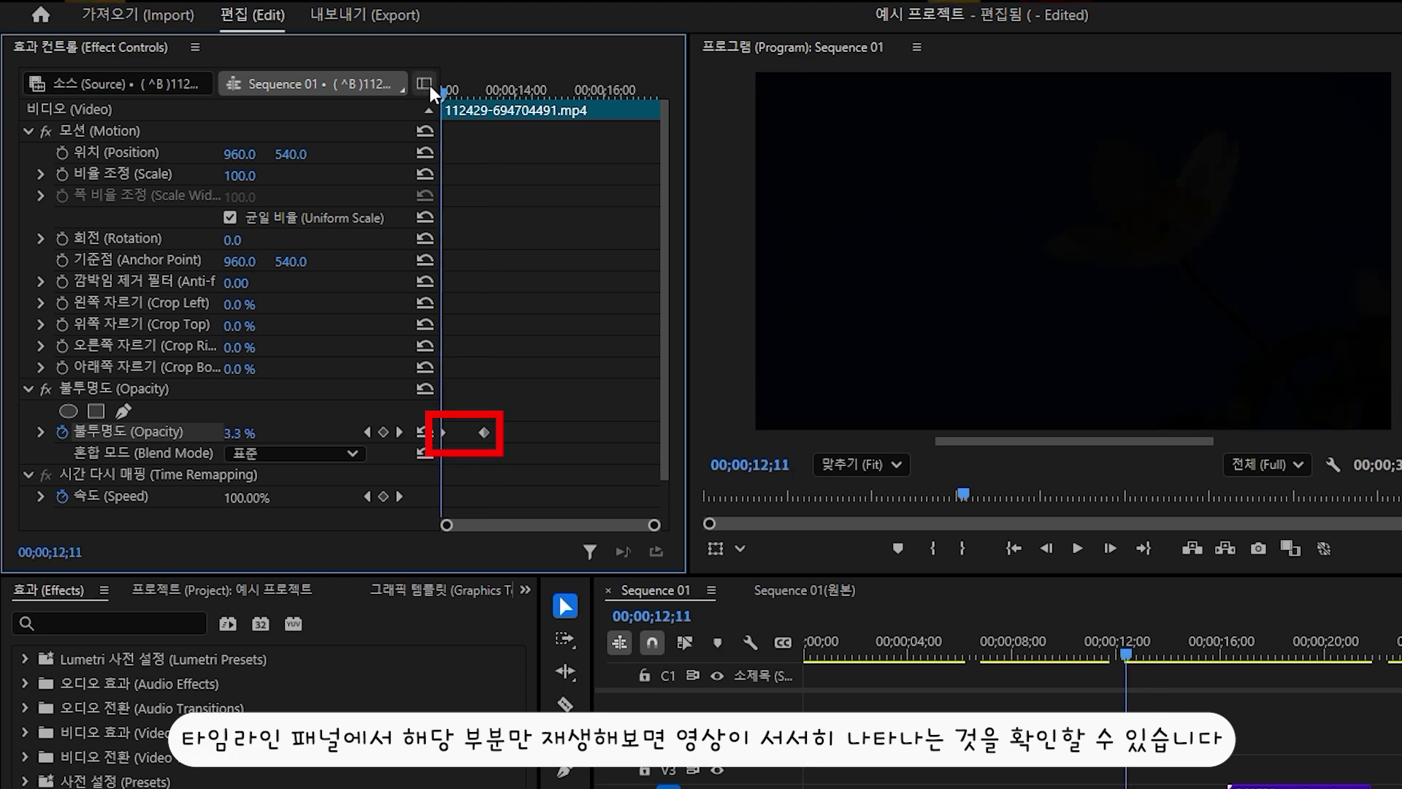
{"action": "key", "text": "space"}
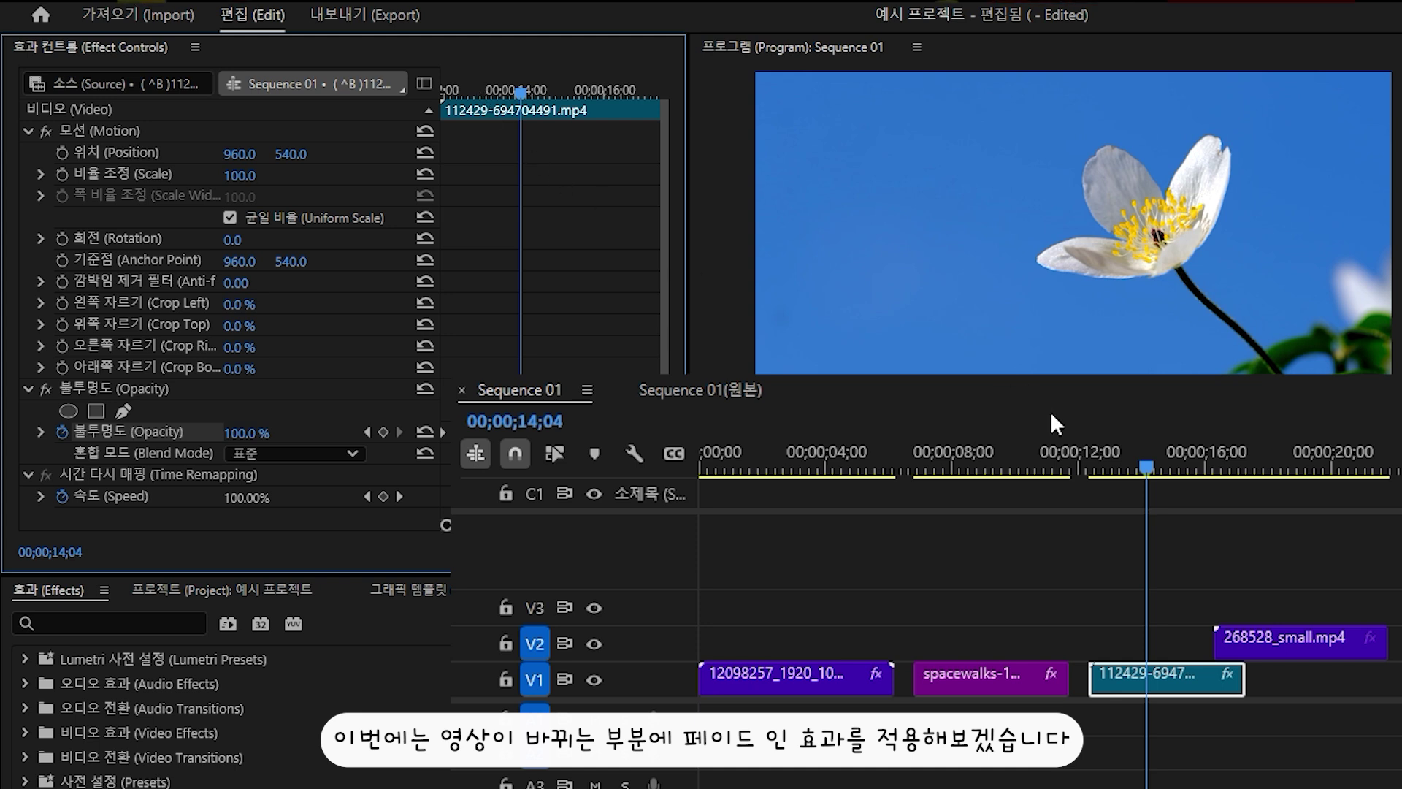
Select the clip 268528_small.mp4 on V2, set its Opacity to 0% at its very start, and turn on animation for Opacity.
{"action": "left_click", "coordinate": [1272, 641]}
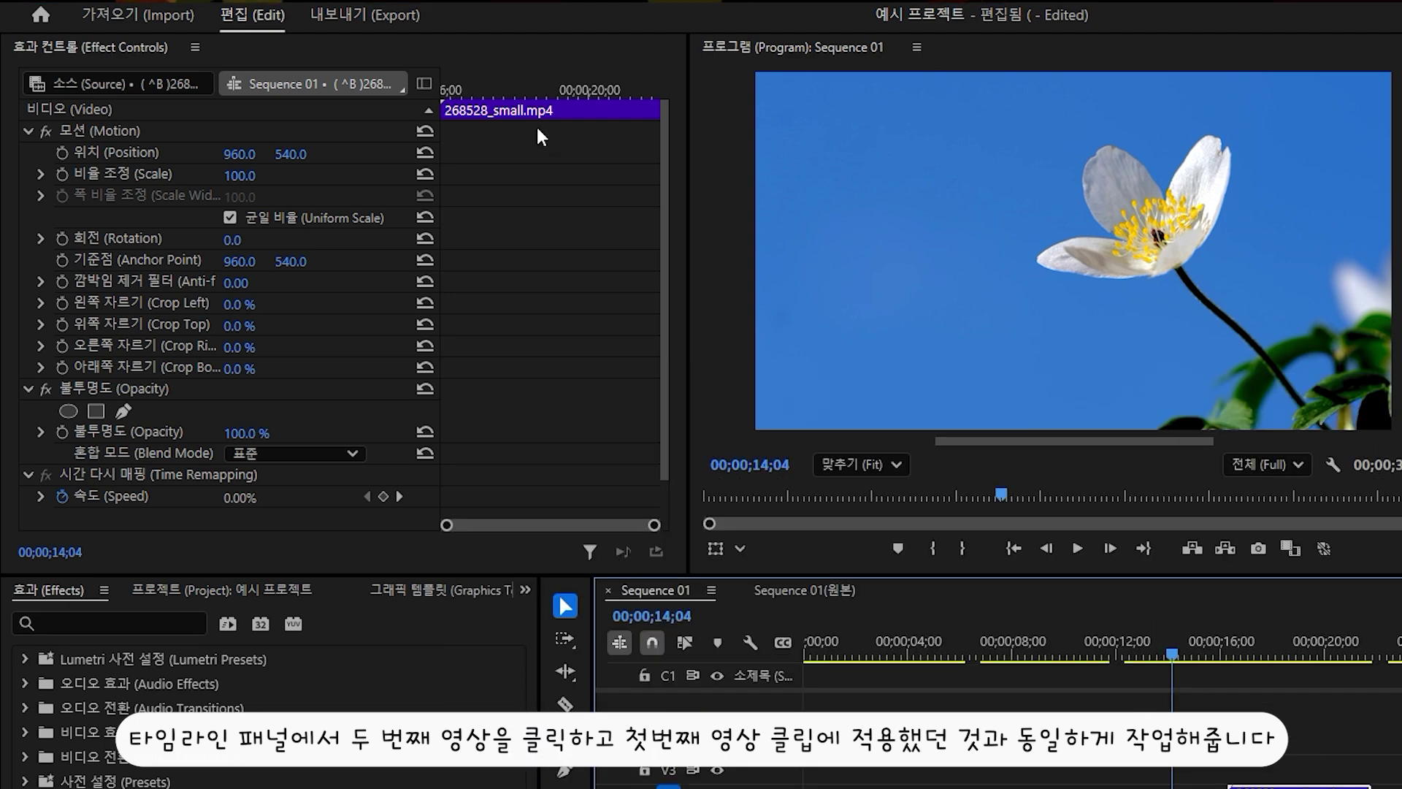
{"action": "left_click_drag", "start_coordinate": [477, 83], "coordinate": [431, 87]}
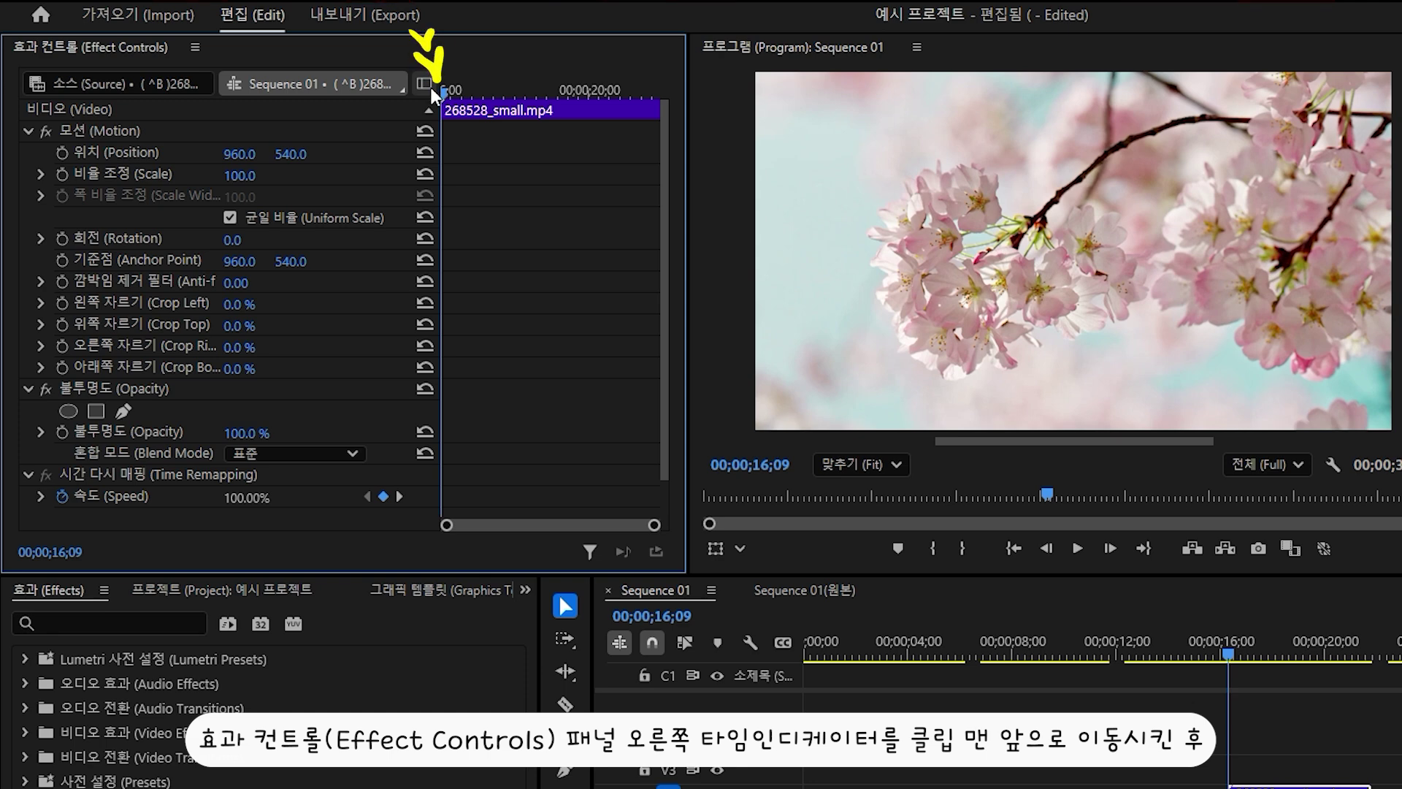
{"action": "left_click", "coordinate": [249, 431]}
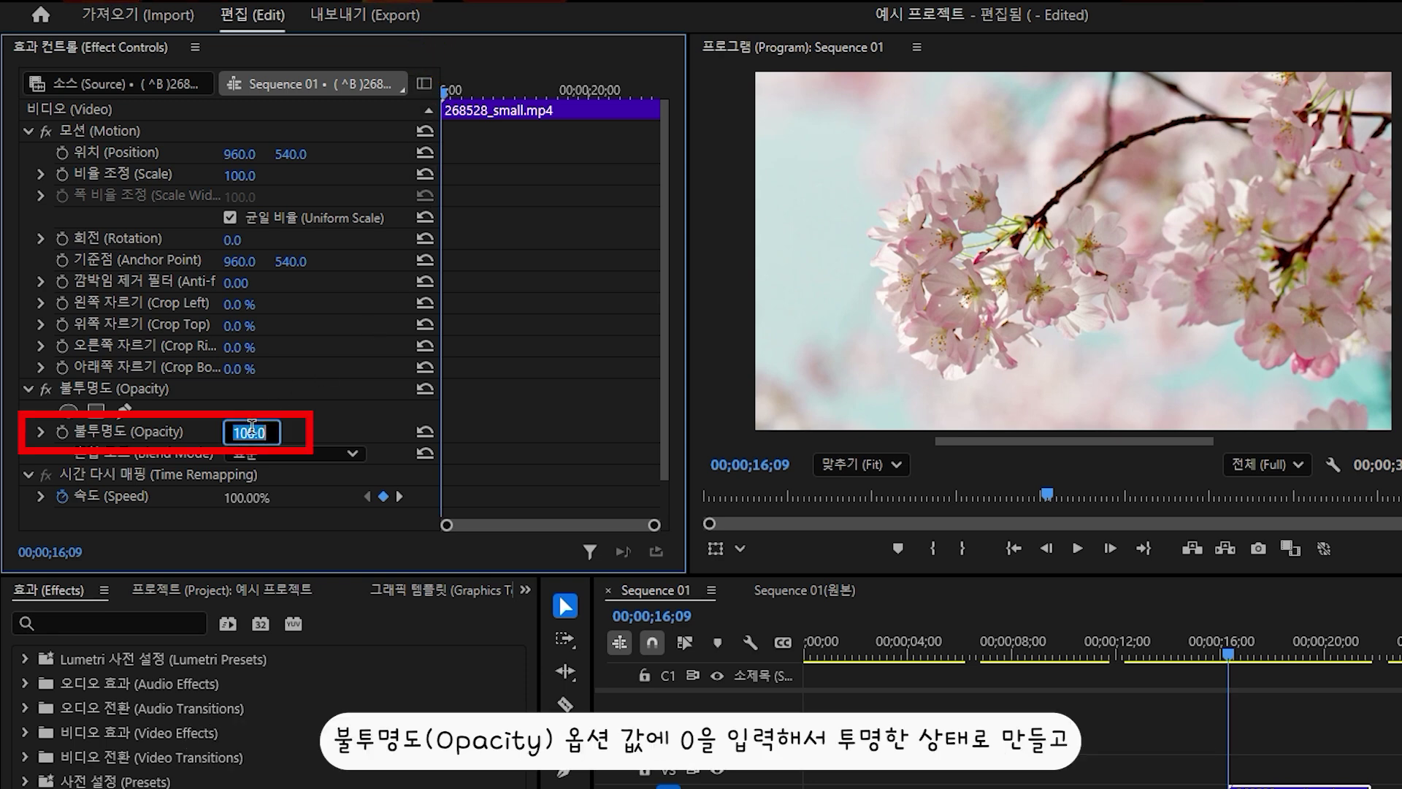
{"action": "type", "text": "0"}
{"action": "key", "text": "Return"}
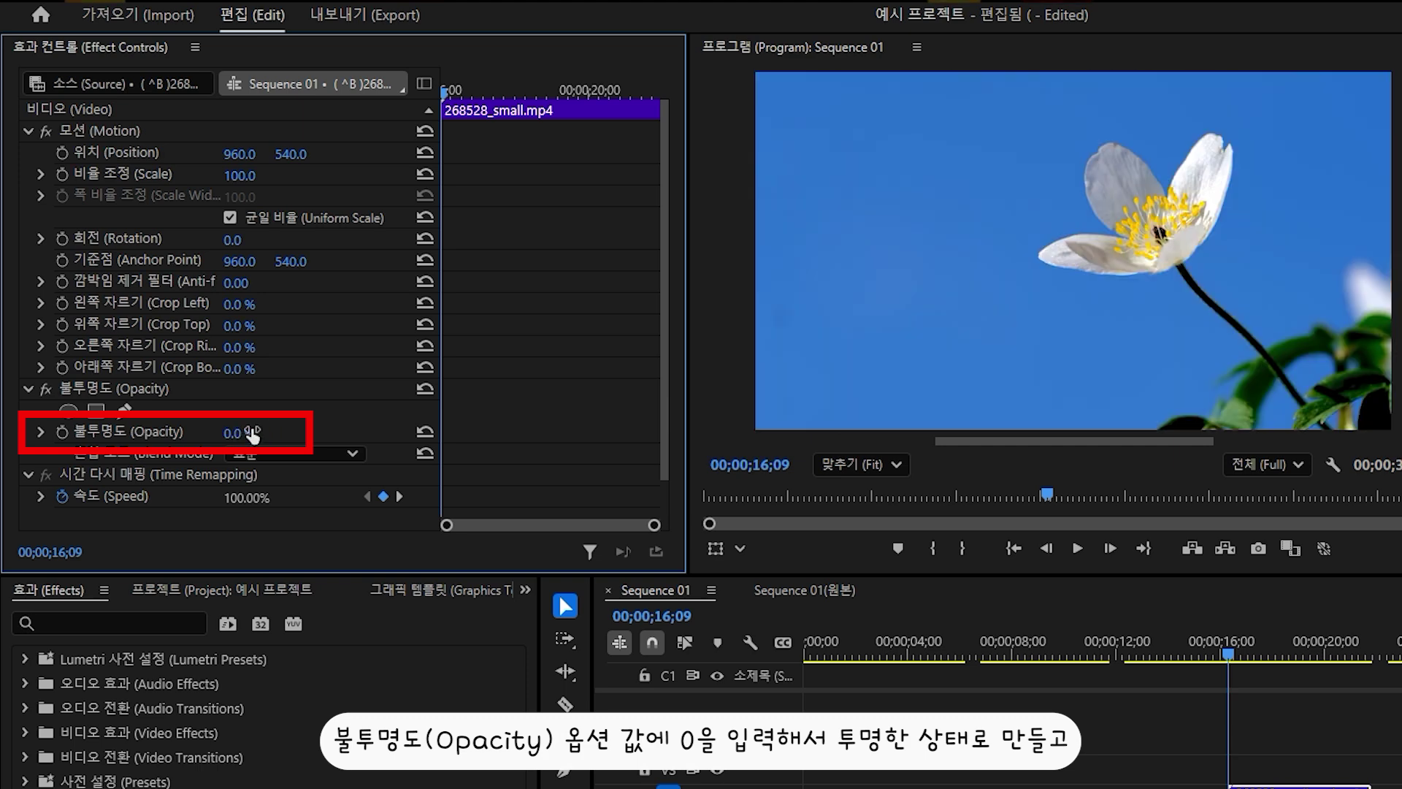
{"action": "left_click", "coordinate": [62, 432]}
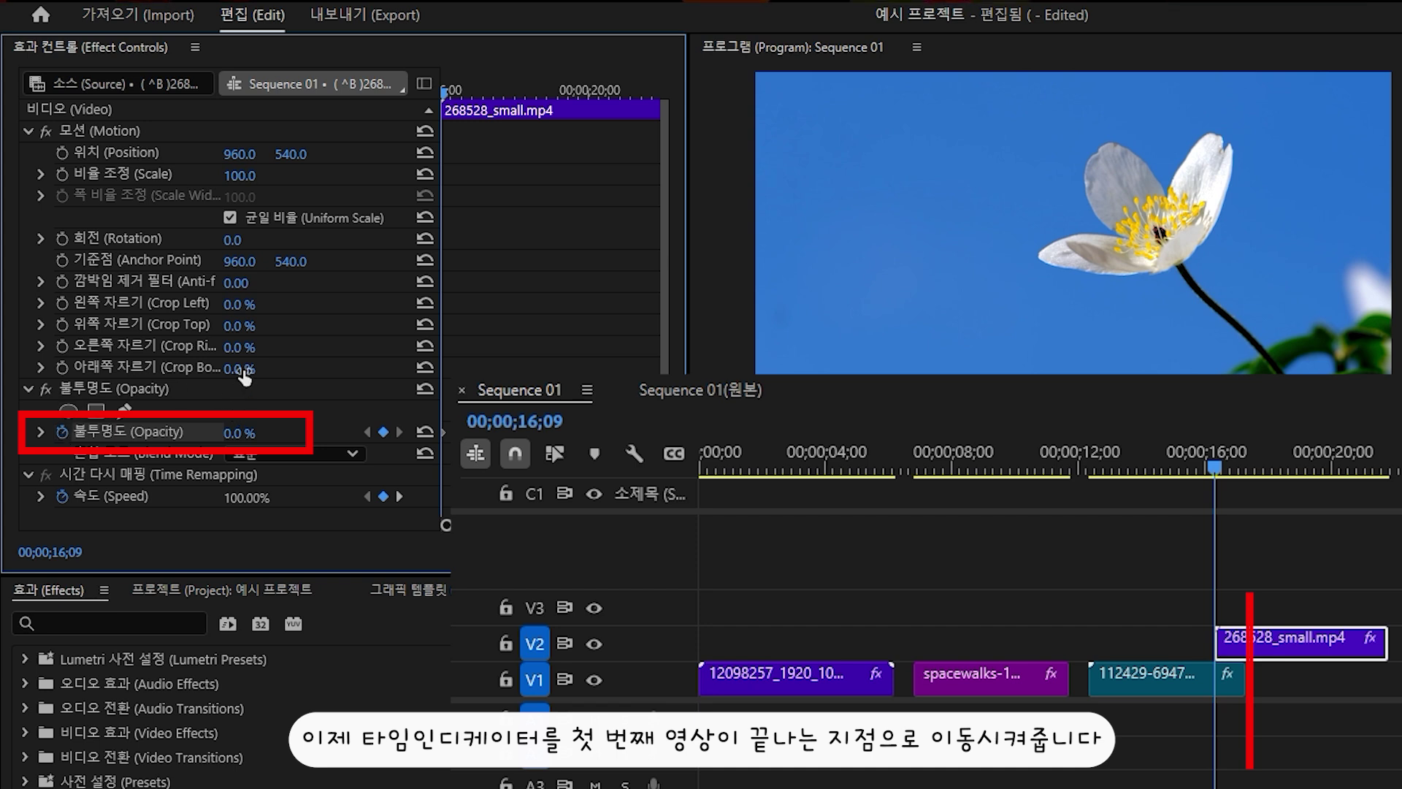
At 00;00;17;09, where the flower clip ends, keyframe the cherry blossom clip's Opacity at 100% and play the fade-in from before its start.
{"action": "left_click_drag", "start_coordinate": [445, 90], "coordinate": [470, 90]}
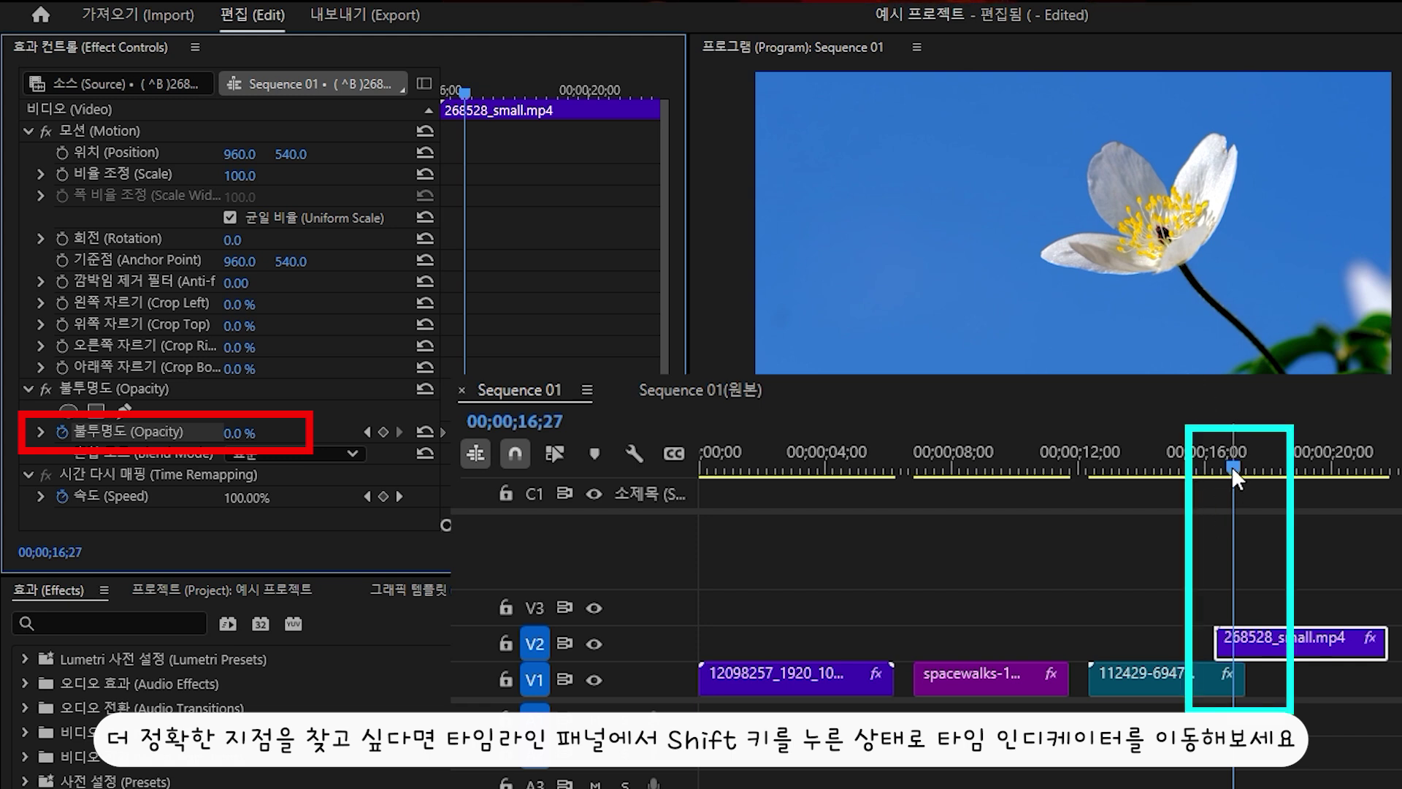
{"action": "mouse_move", "coordinate": [1231, 466]}
{"action": "left_mouse_down"}
{"action": "mouse_move", "coordinate": [1243, 468]}
{"action": "mouse_move", "coordinate": [1219, 467]}
{"action": "mouse_move", "coordinate": [1240, 467]}
{"action": "left_mouse_up"}
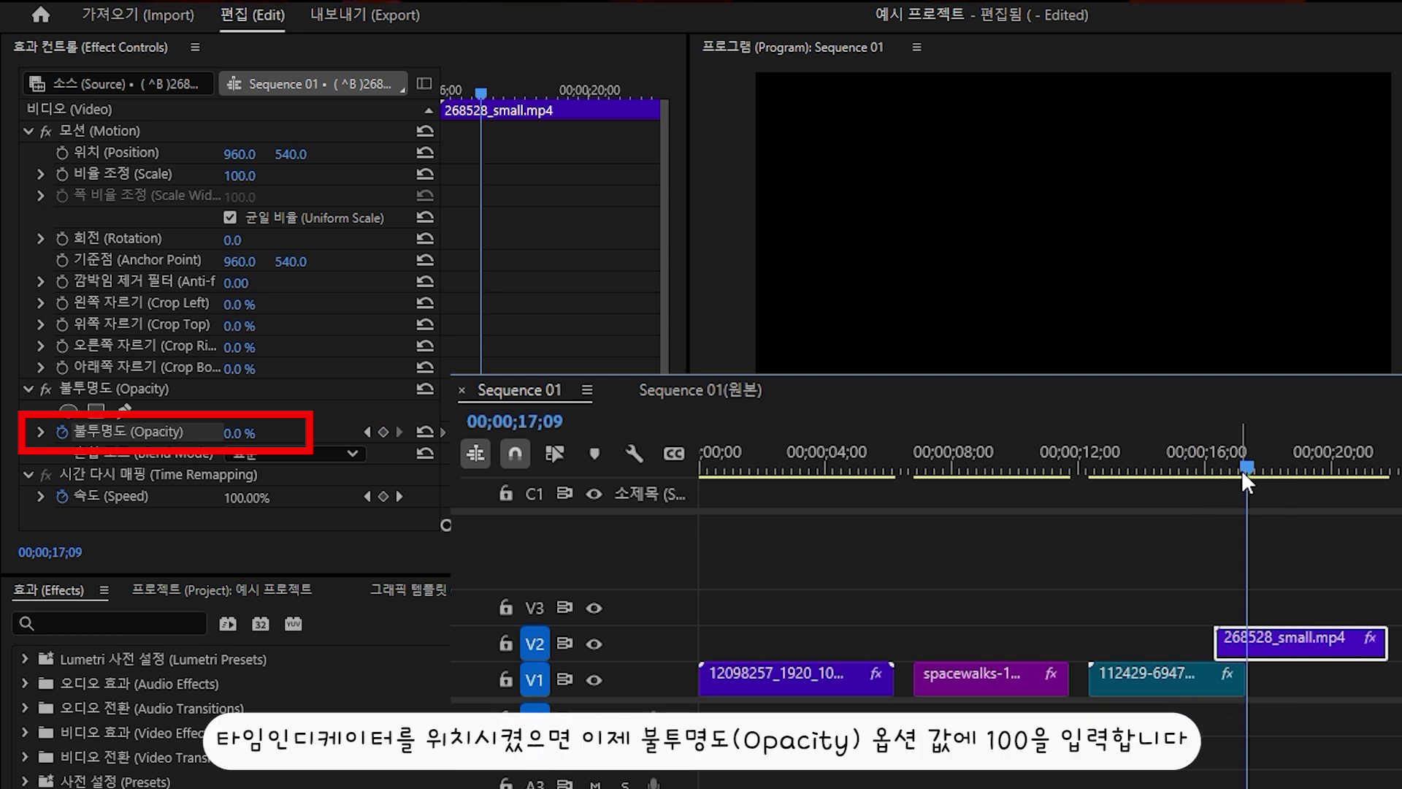
{"action": "left_click", "coordinate": [246, 431]}
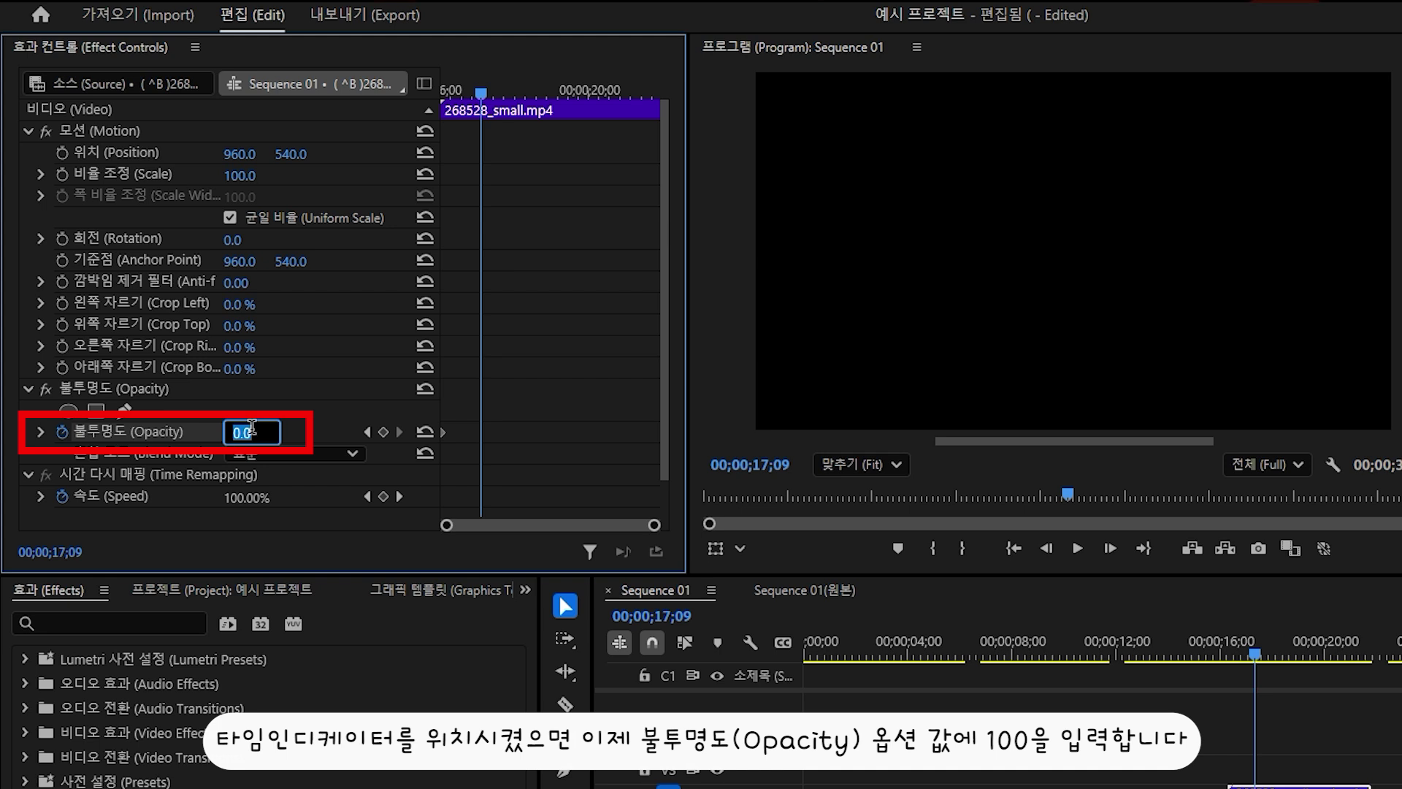
{"action": "type", "text": "1"}
{"action": "key", "text": "Return"}
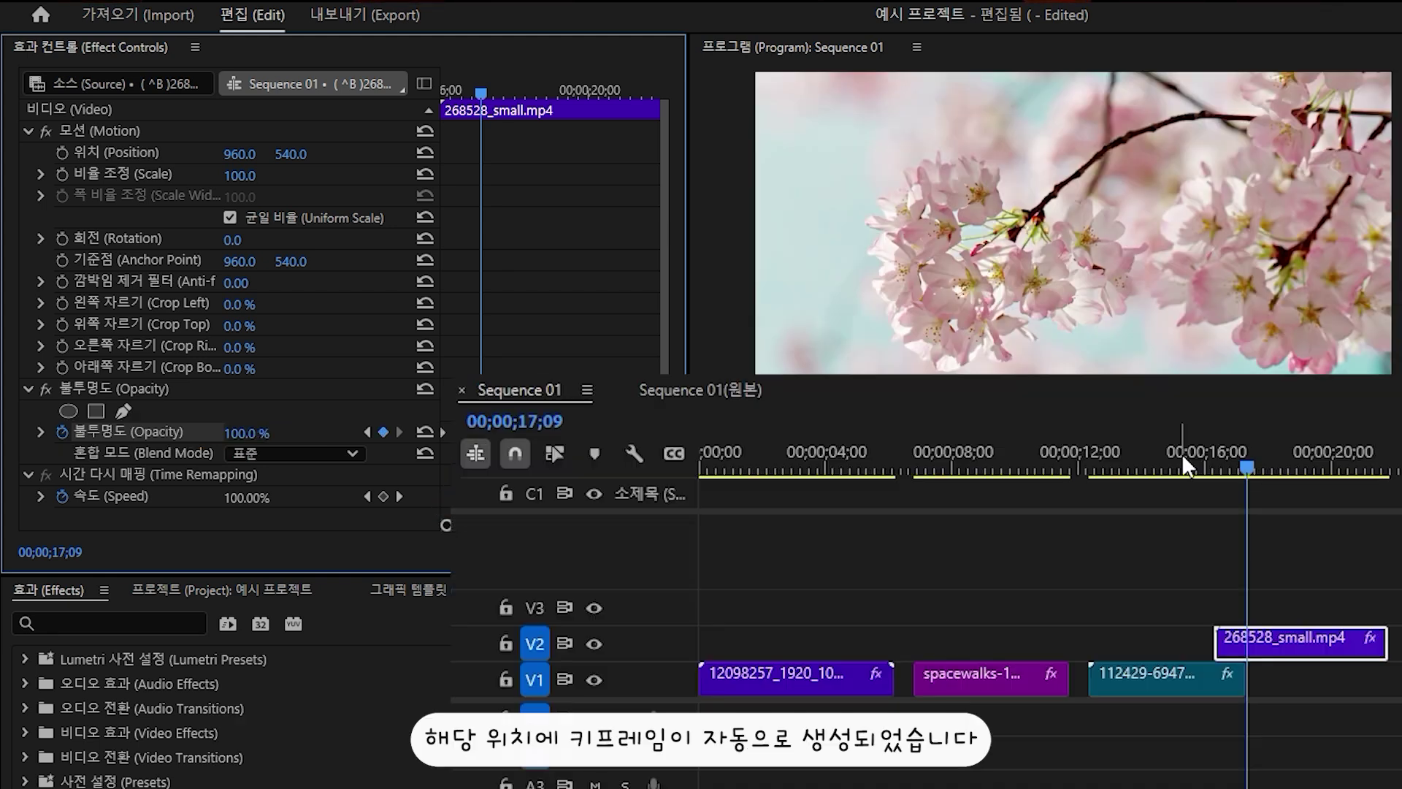
{"action": "left_click_drag", "start_coordinate": [1185, 455], "coordinate": [1198, 454]}
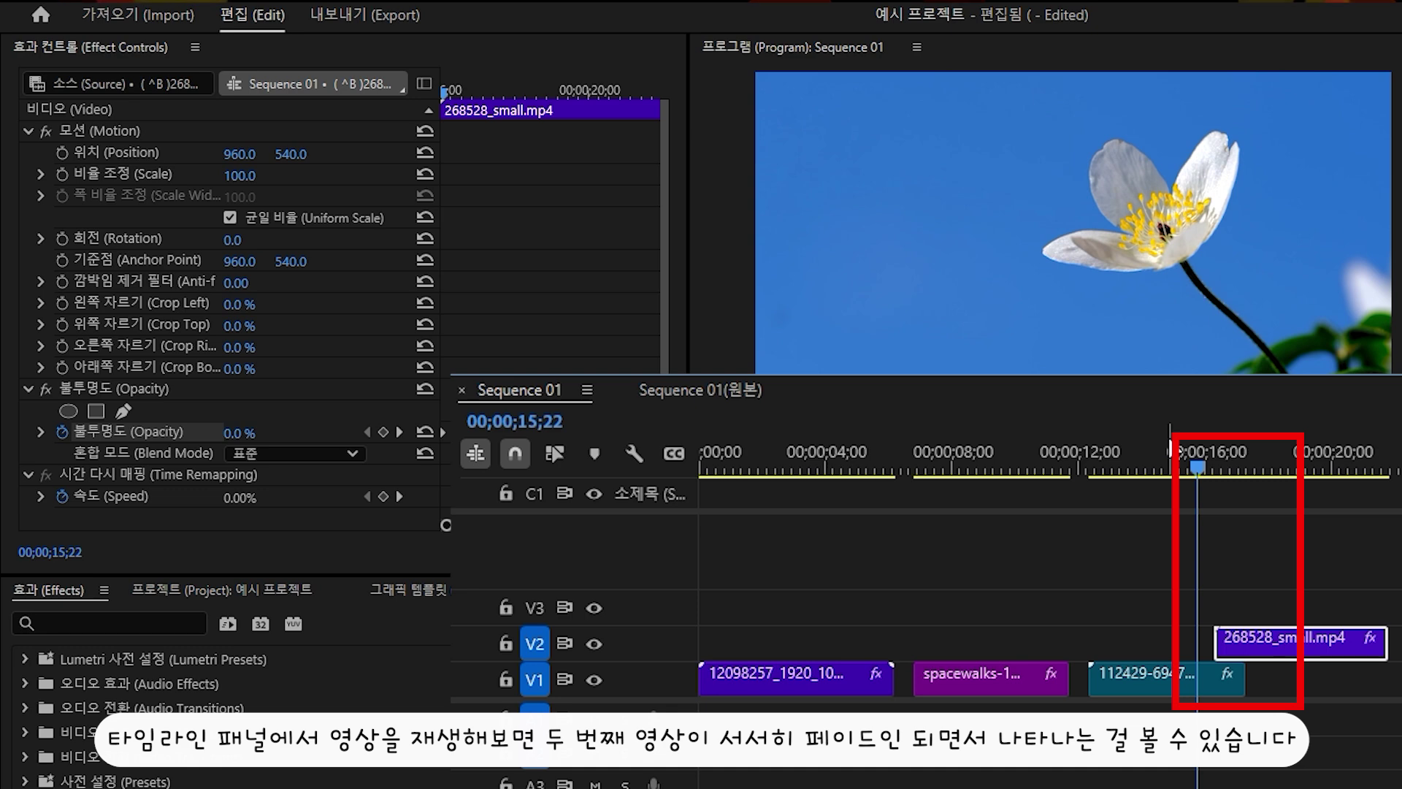
{"action": "key", "text": "space"}
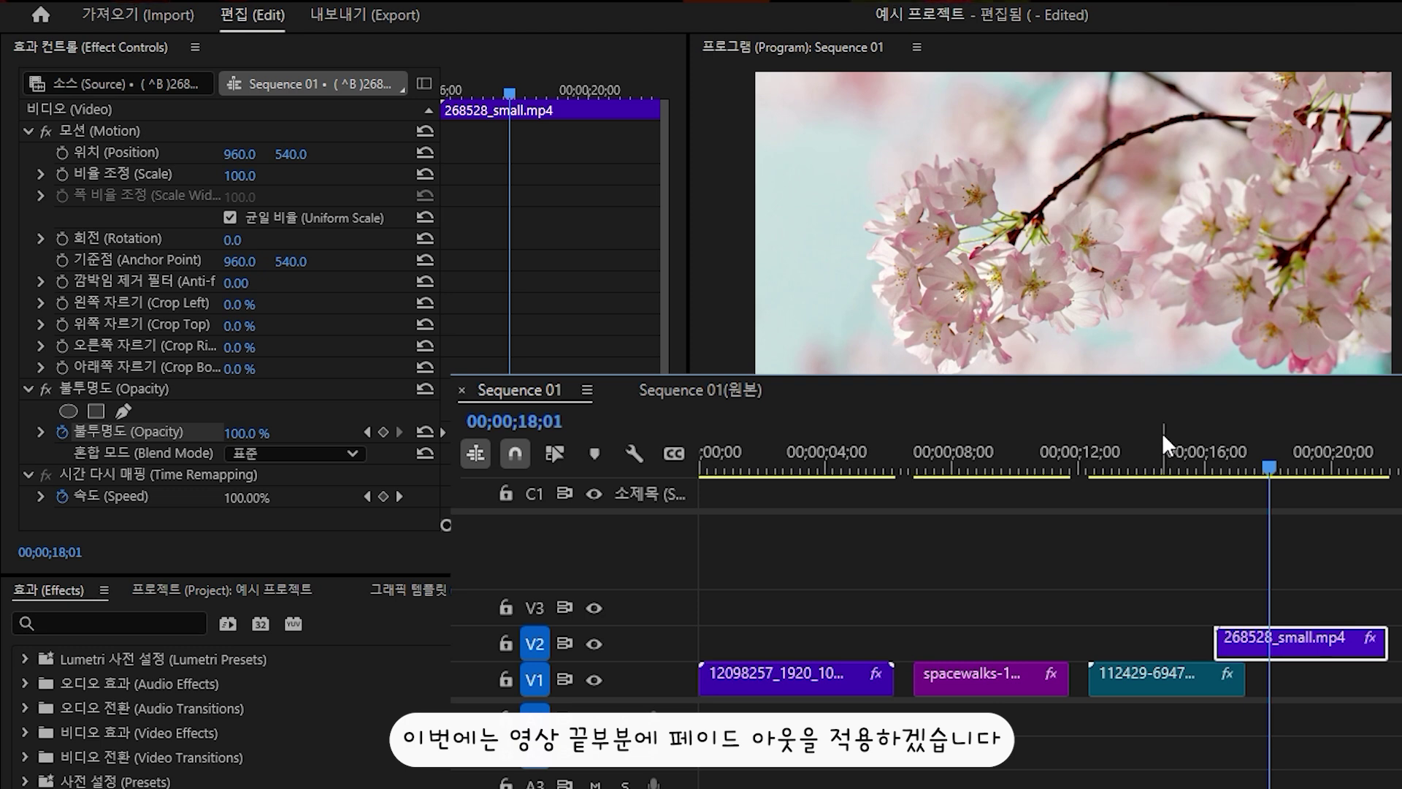
Select the flower clip on V1 and add an Opacity keyframe at 00;00;16;09, keeping the value at 100%.
{"action": "left_click", "coordinate": [1172, 678]}
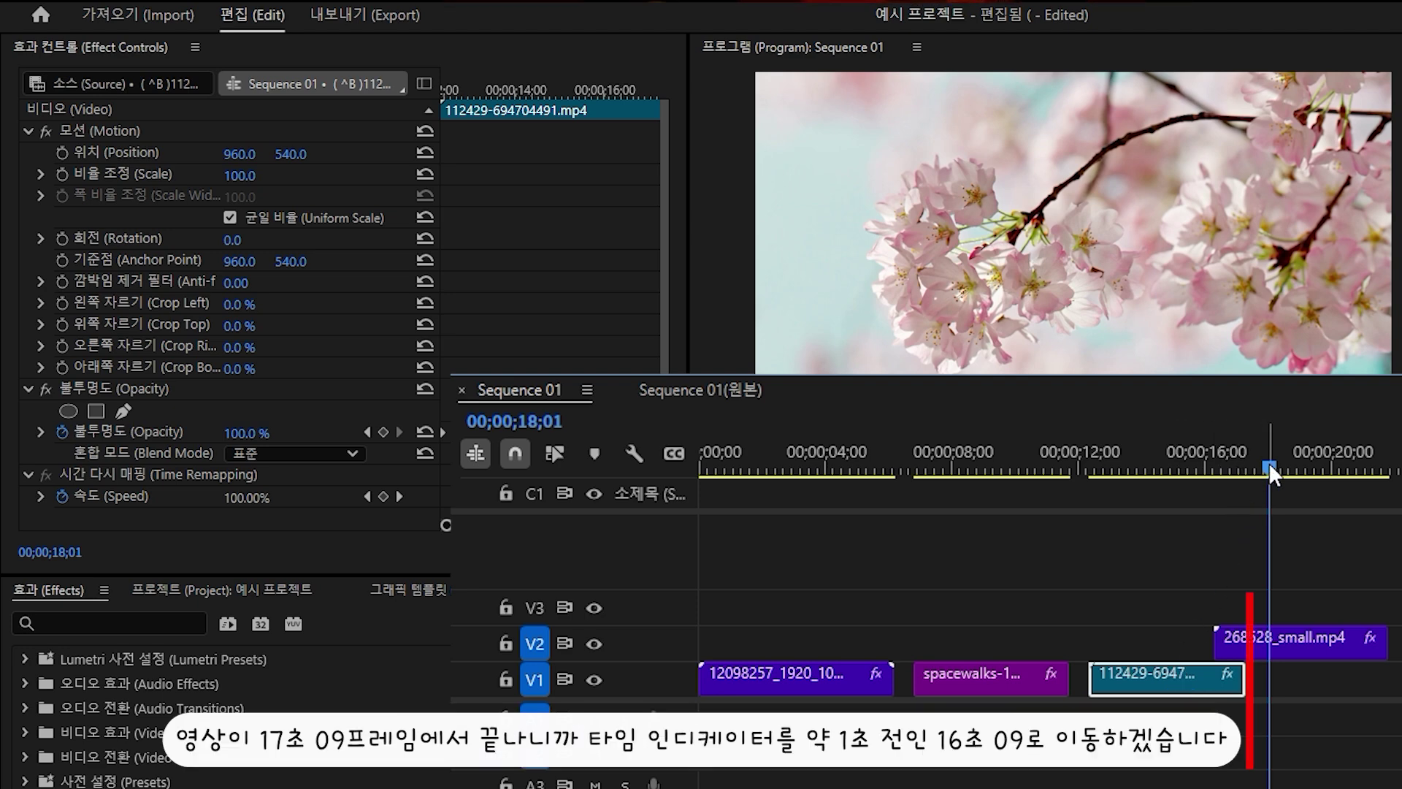
{"action": "left_click_drag", "start_coordinate": [1268, 466], "coordinate": [1248, 467]}
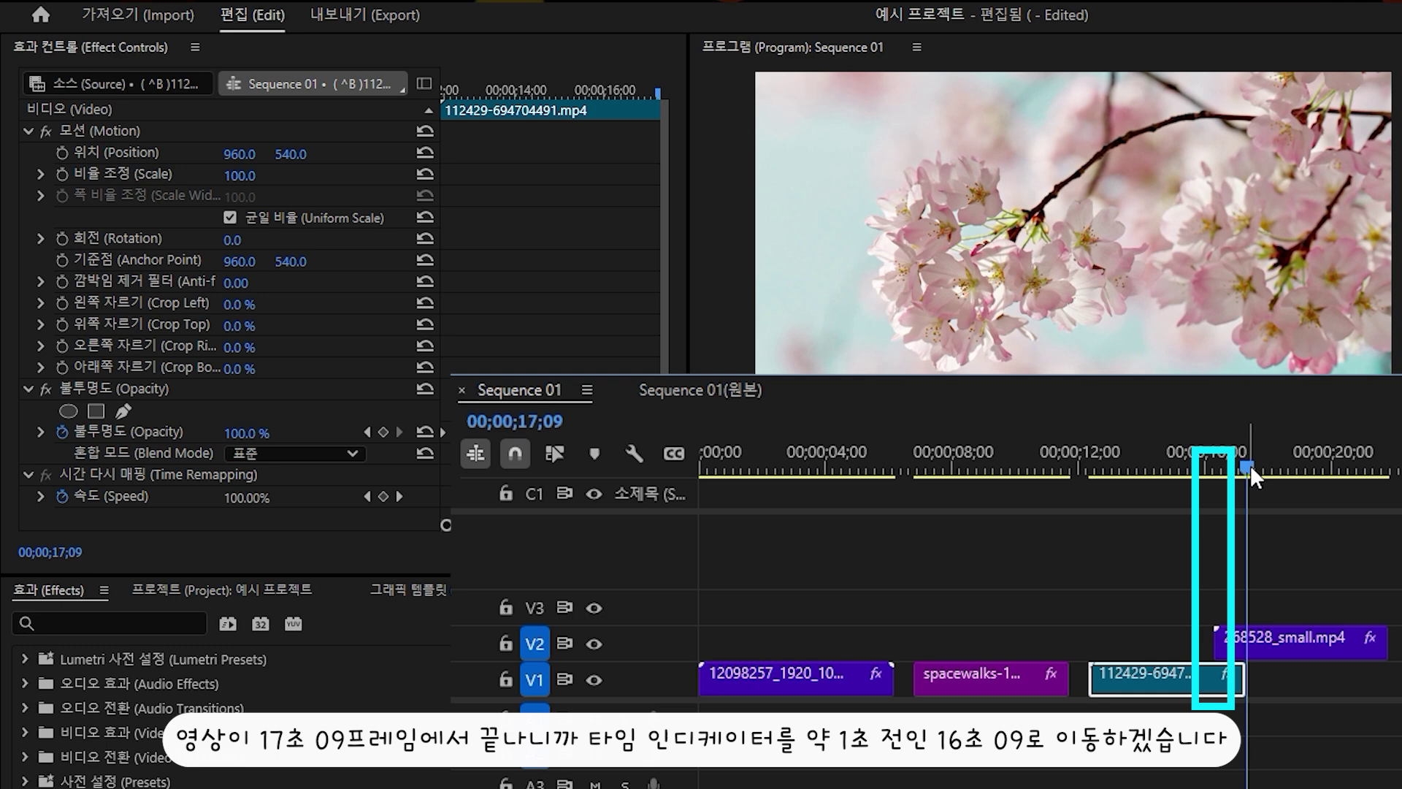
{"action": "left_click_drag", "start_coordinate": [1250, 467], "coordinate": [1216, 467]}
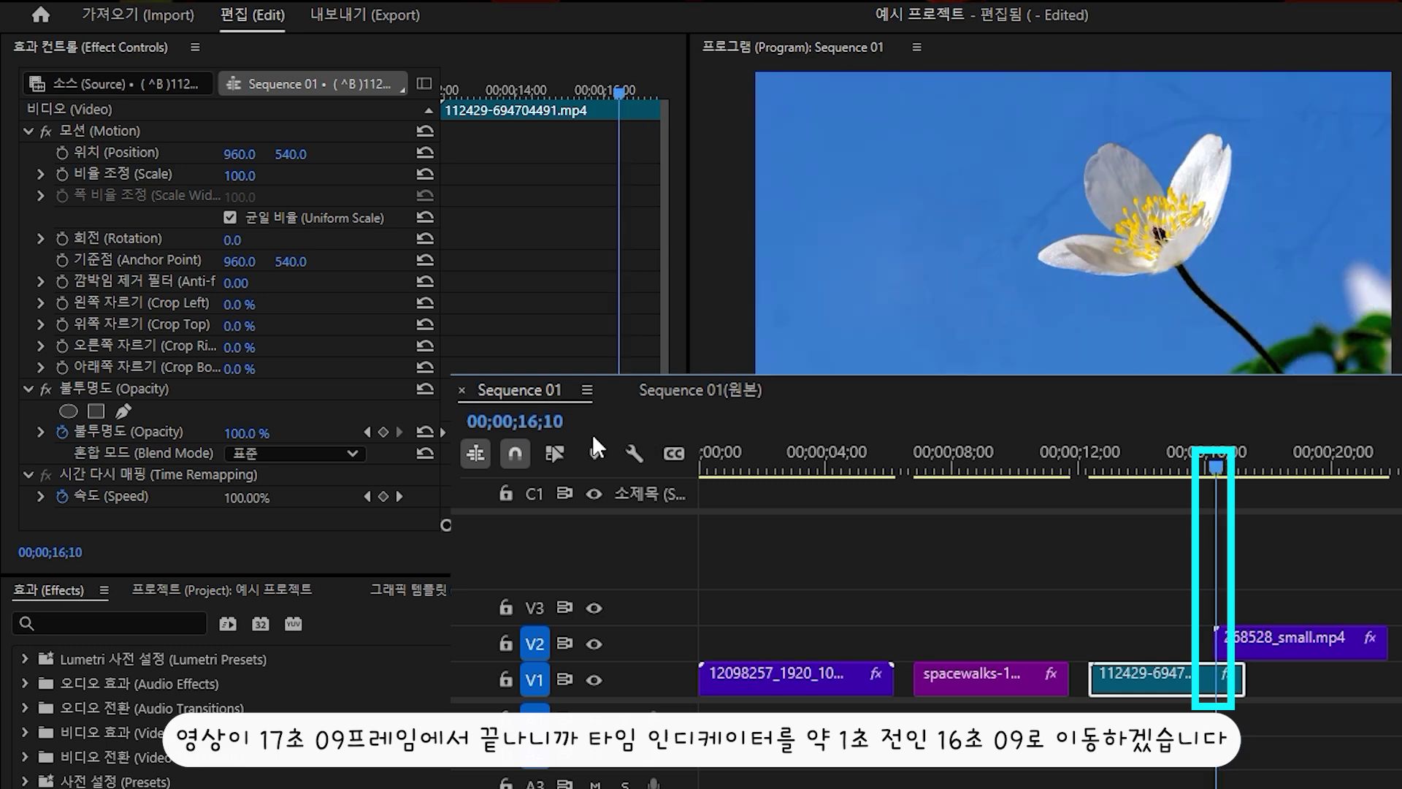
{"action": "left_click", "coordinate": [555, 421]}
{"action": "type", "text": "16"}
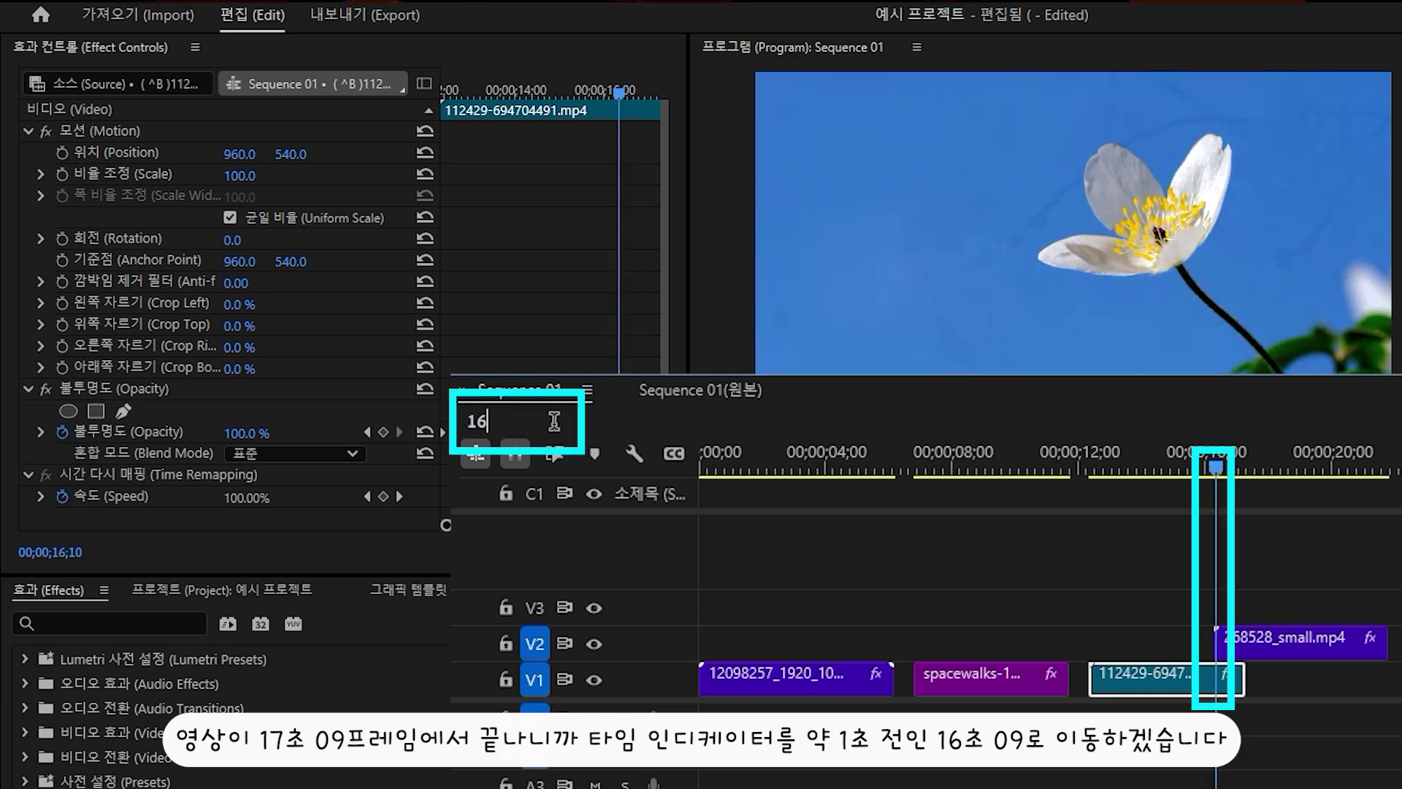
{"action": "type", "text": ";09"}
{"action": "key", "text": "Return"}
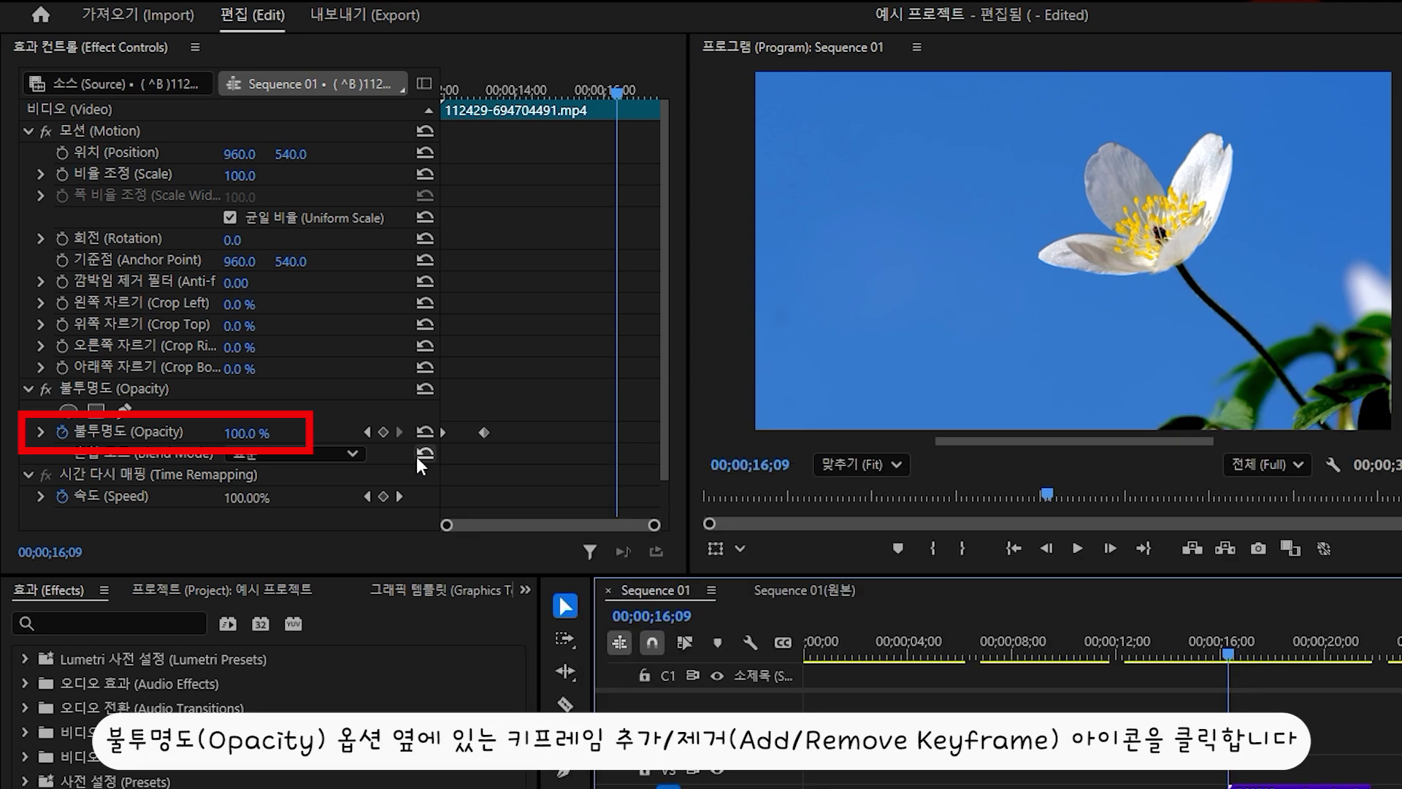
{"action": "left_click", "coordinate": [384, 432]}
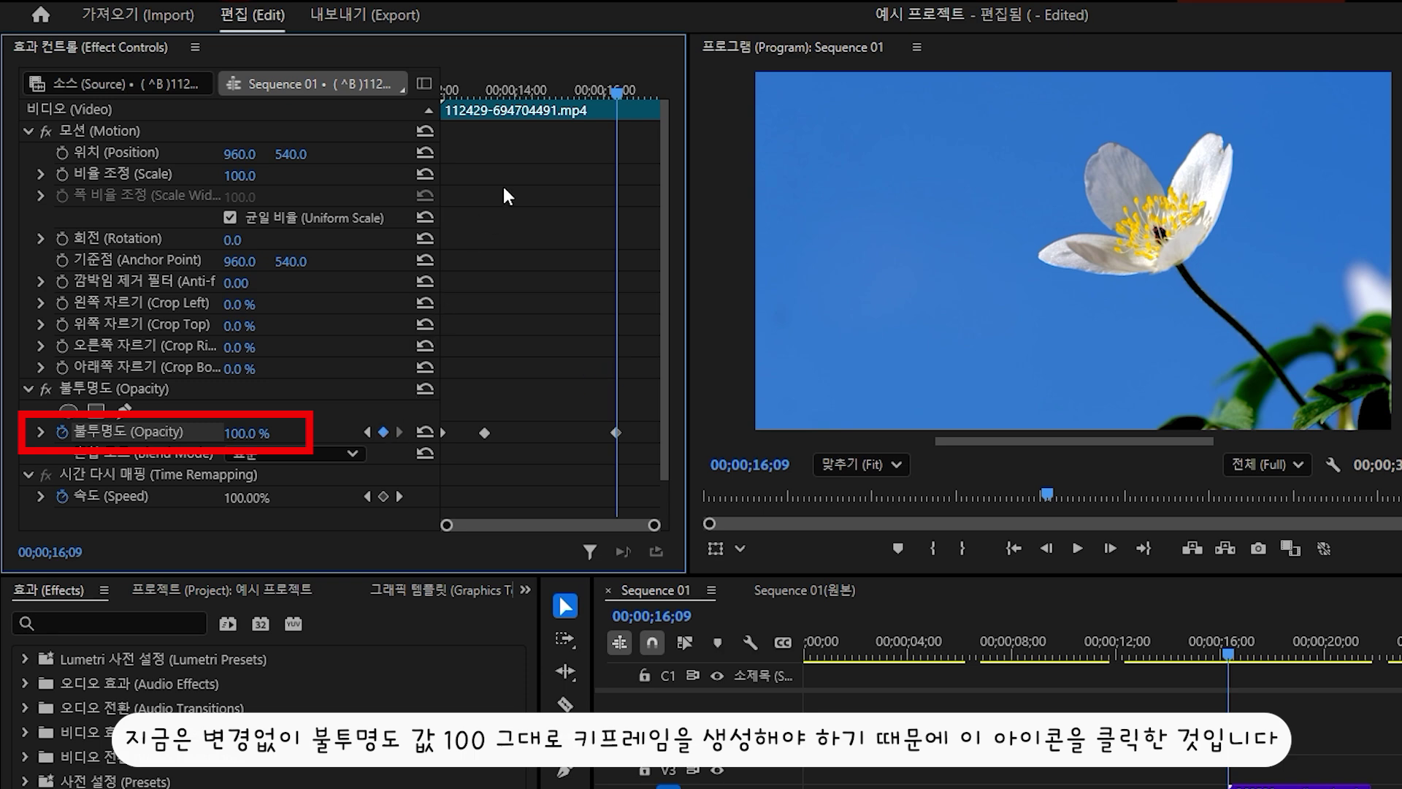
At the end of the flower clip, set its Opacity to 0%.
{"action": "left_click_drag", "start_coordinate": [619, 89], "coordinate": [667, 91]}
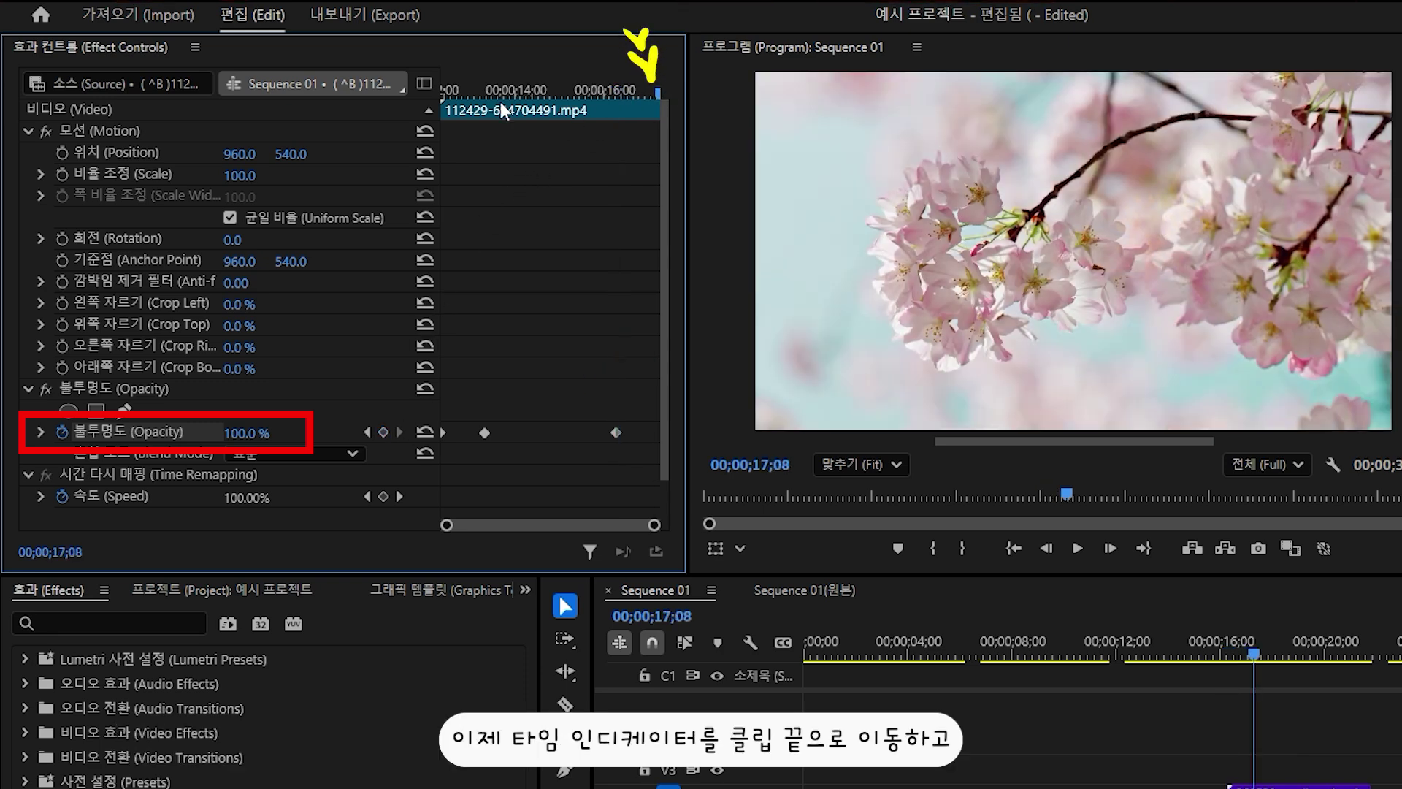
{"action": "left_click", "coordinate": [238, 435]}
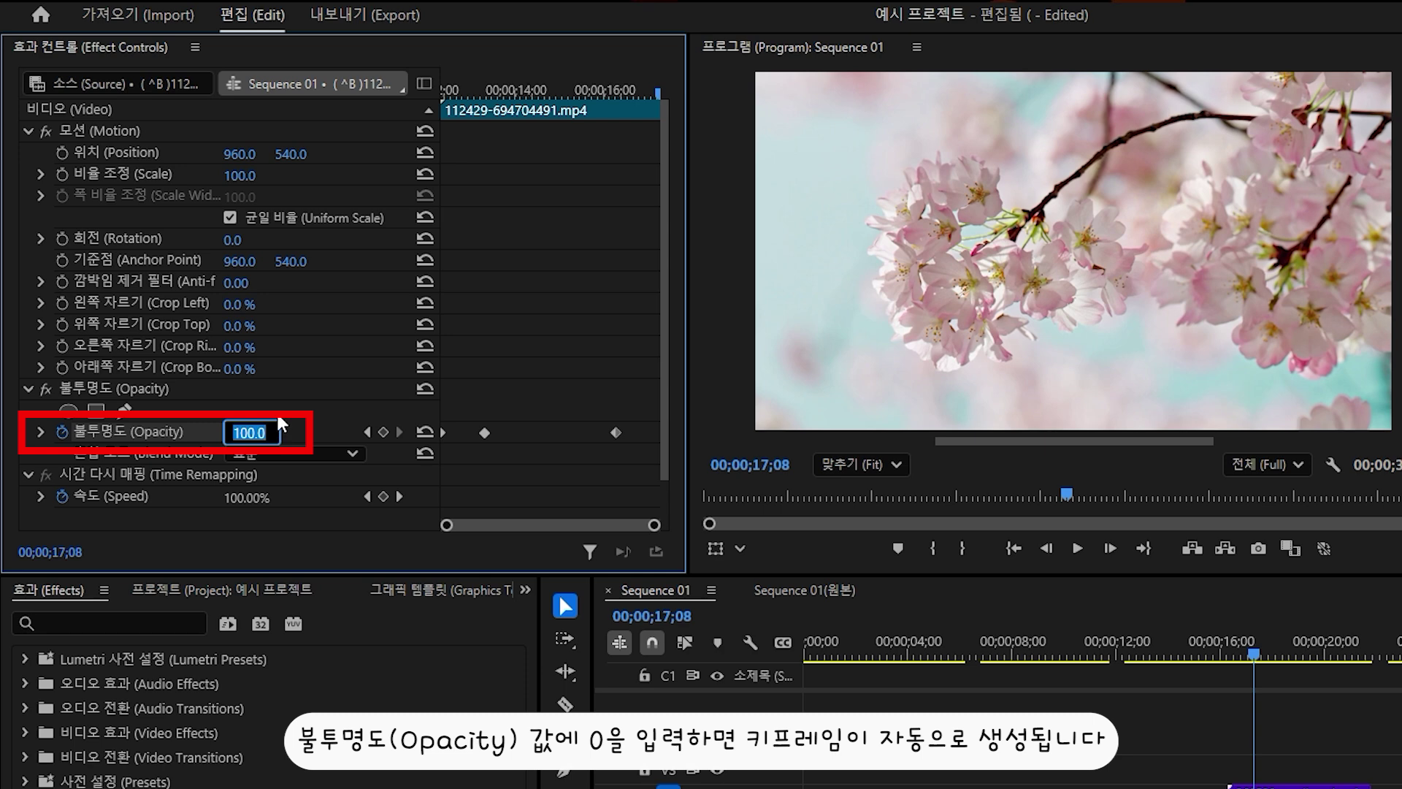
{"action": "type", "text": "0"}
{"action": "key", "text": "Return"}
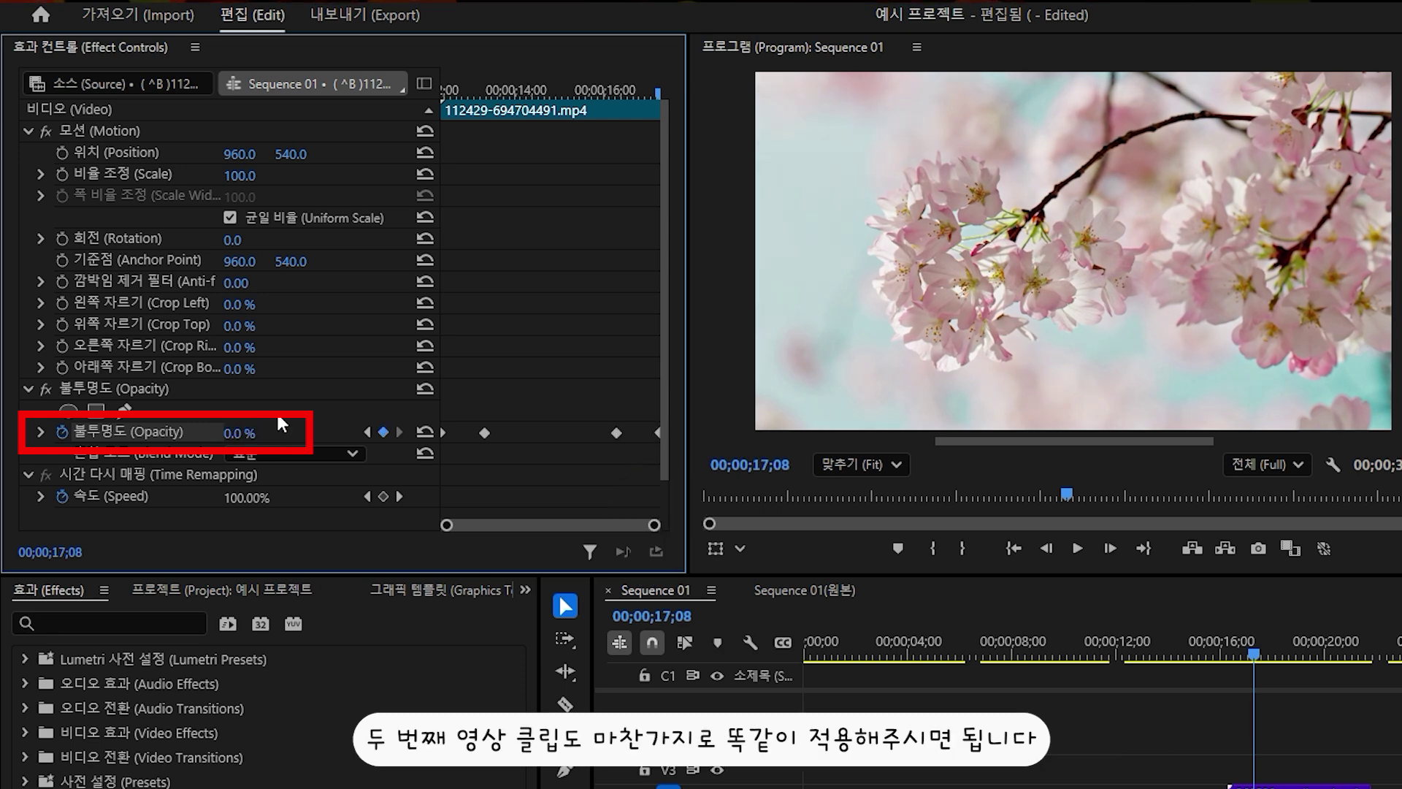
Select the clip 268528_small.mp4 on V2 and add an Opacity keyframe at 00;00;20;25, keeping the value at 100%.
{"action": "left_click", "coordinate": [1308, 642]}
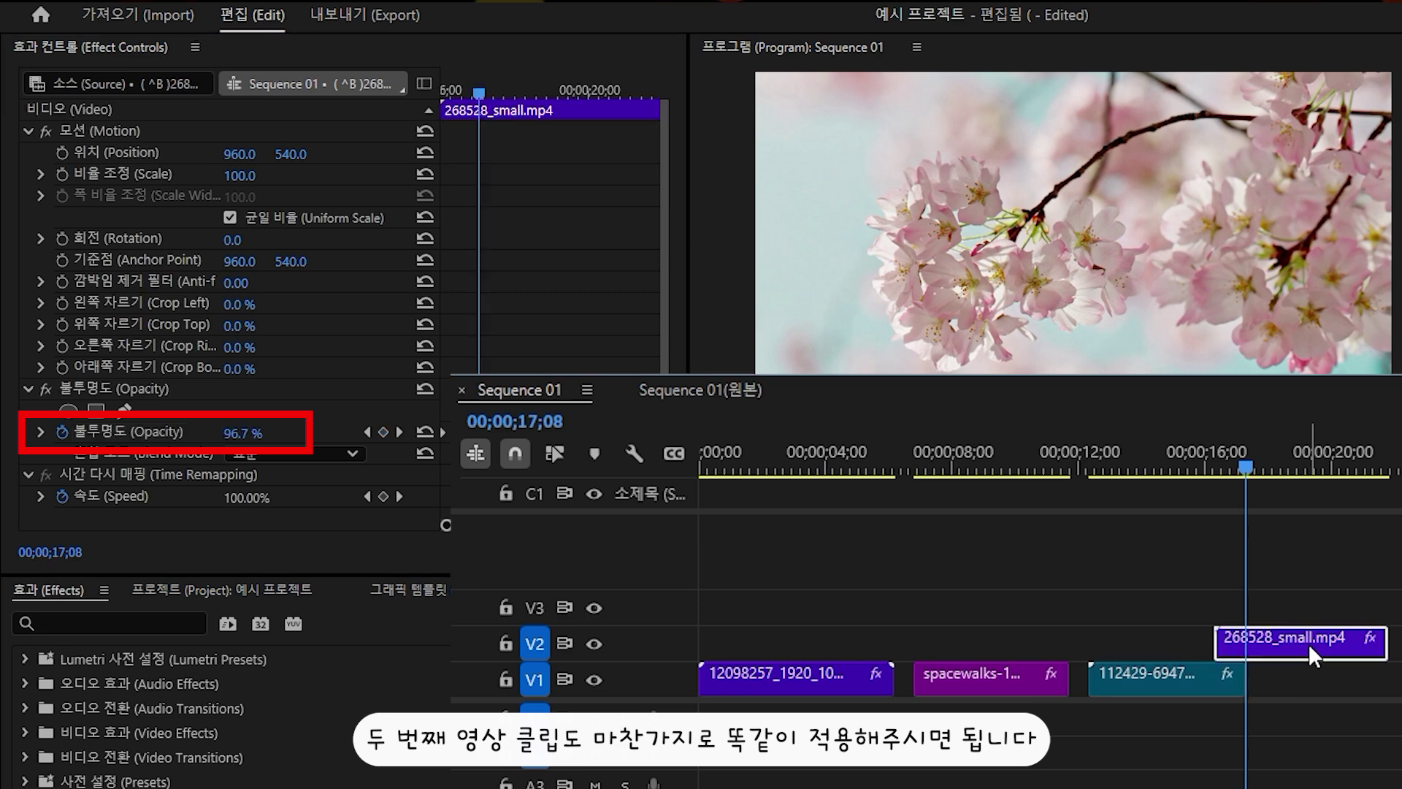
{"action": "left_click_drag", "start_coordinate": [1249, 462], "coordinate": [1357, 467]}
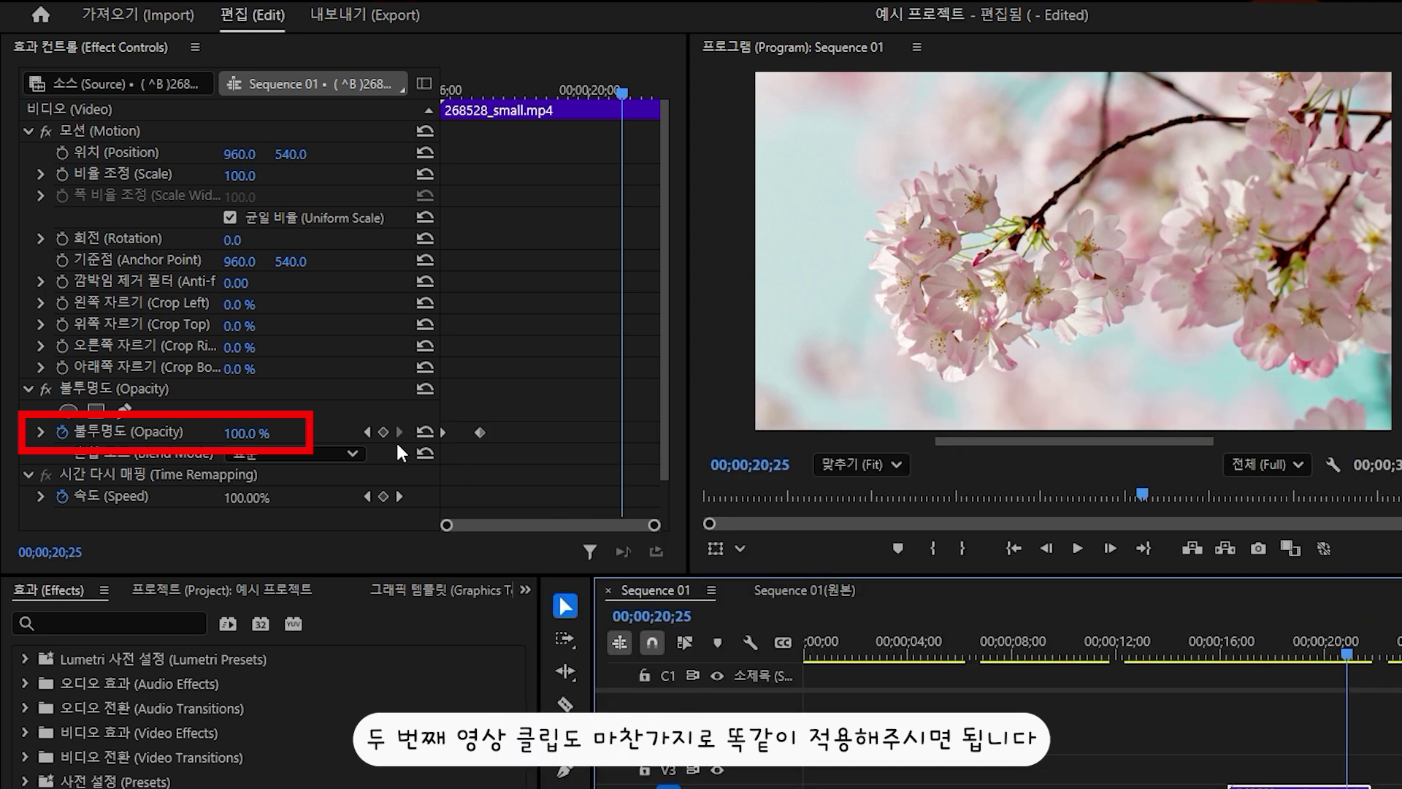
{"action": "left_click", "coordinate": [382, 432]}
At the end of the cherry blossom clip, set its Opacity to 0% and play the fade-out.
{"action": "left_click_drag", "start_coordinate": [621, 93], "coordinate": [672, 95]}
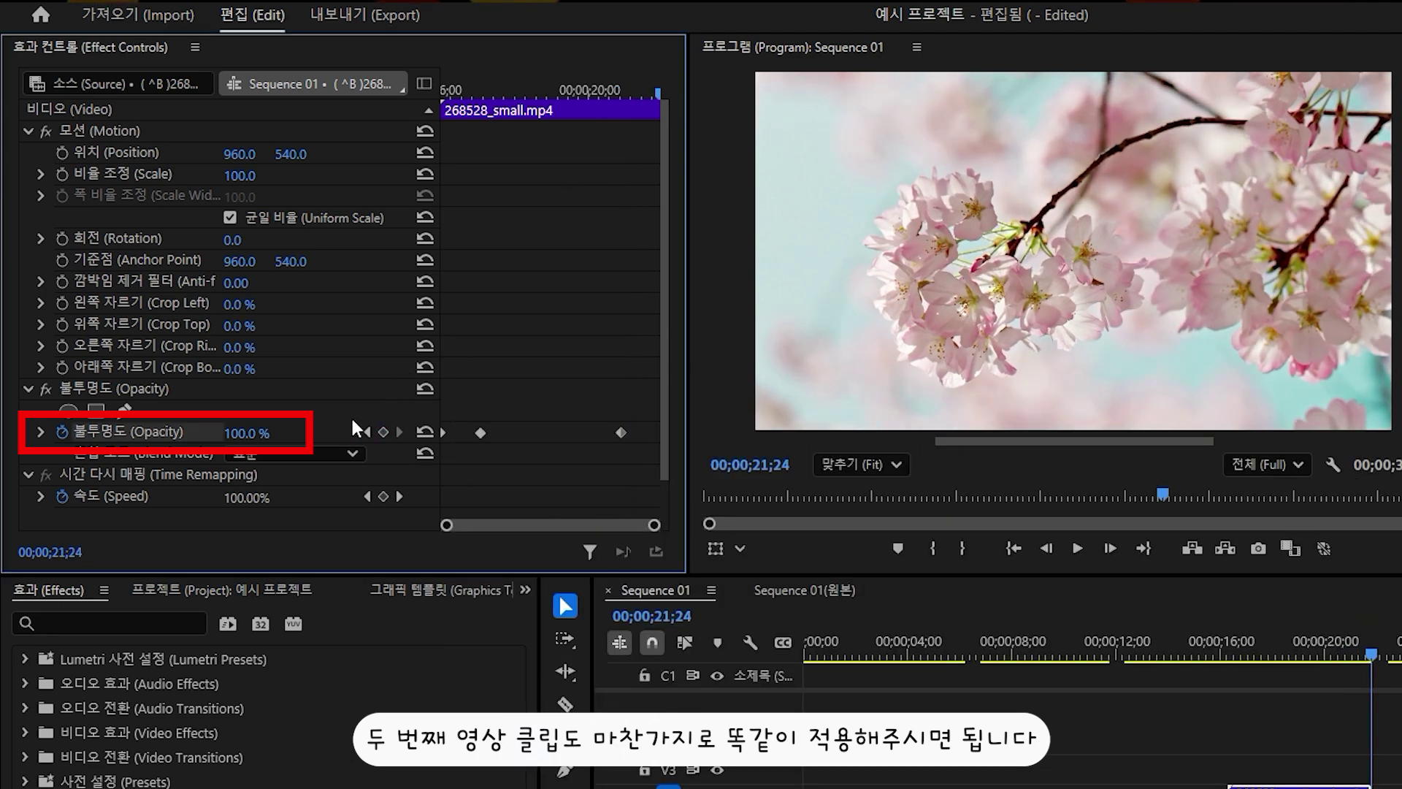
{"action": "left_click", "coordinate": [247, 433]}
{"action": "type", "text": "0"}
{"action": "key", "text": "Return"}
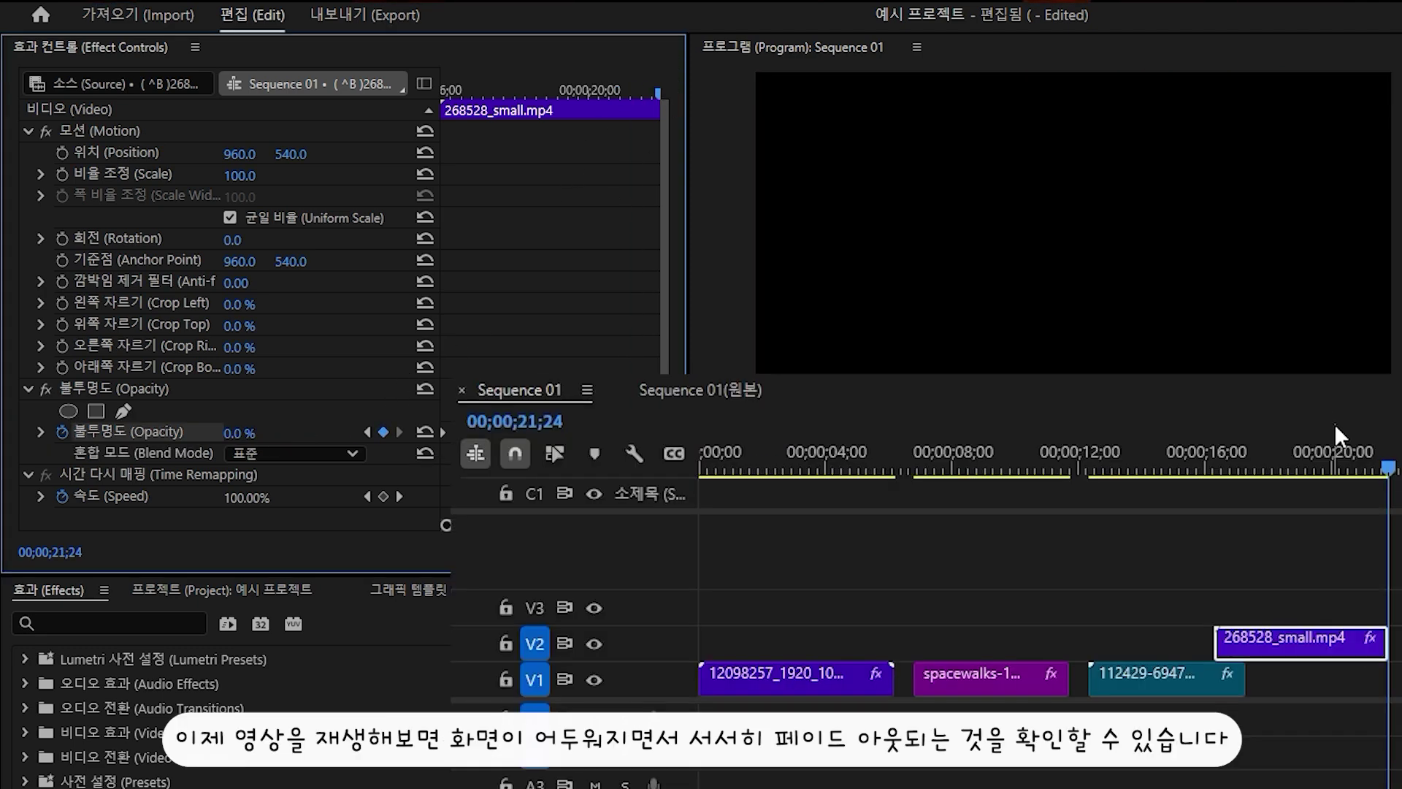
{"action": "left_click", "coordinate": [1333, 441]}
{"action": "key", "text": "space"}
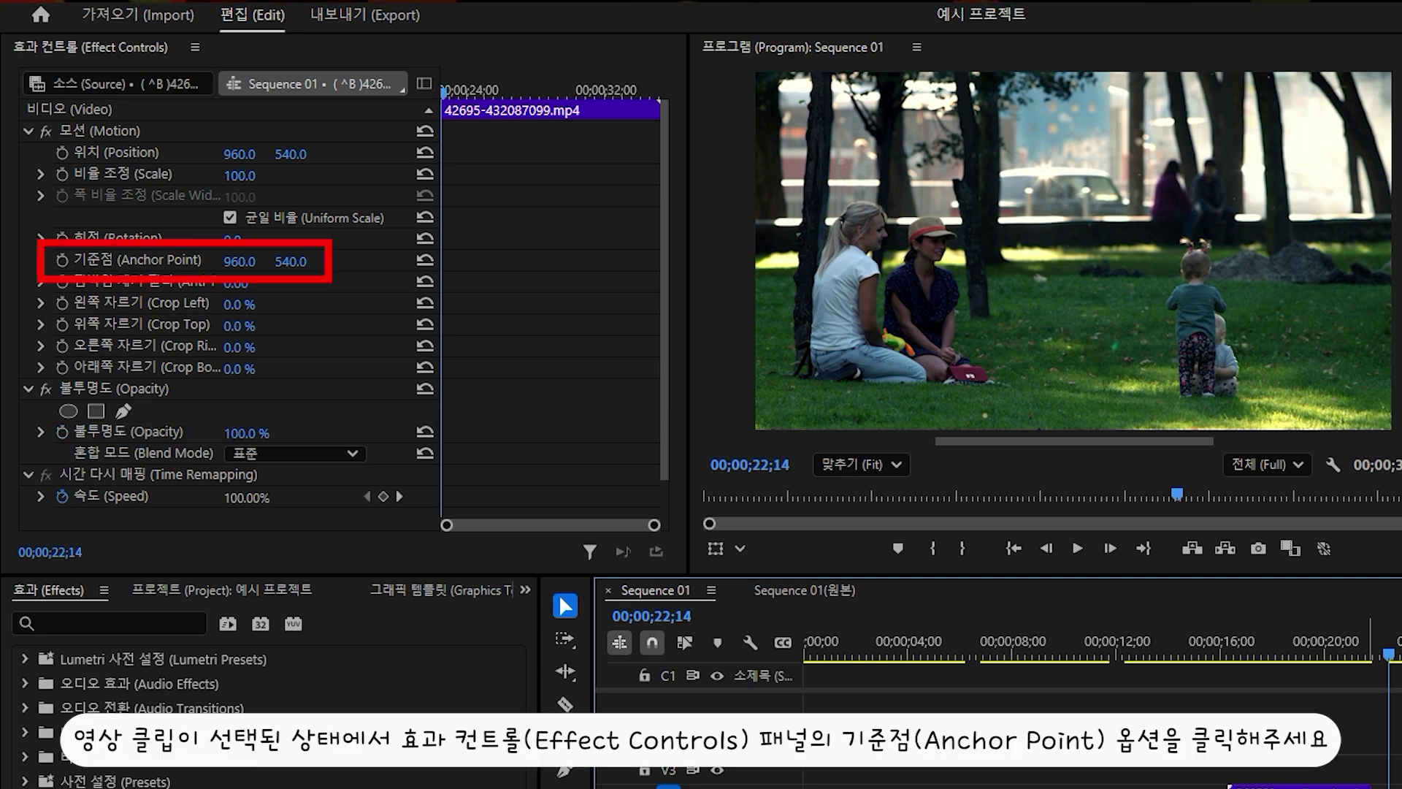
Move the Anchor Point of the park clip 42695-432087099.mp4 to the ground beneath the children, at about 1370.5, 984.3.
{"action": "left_click", "coordinate": [136, 260]}
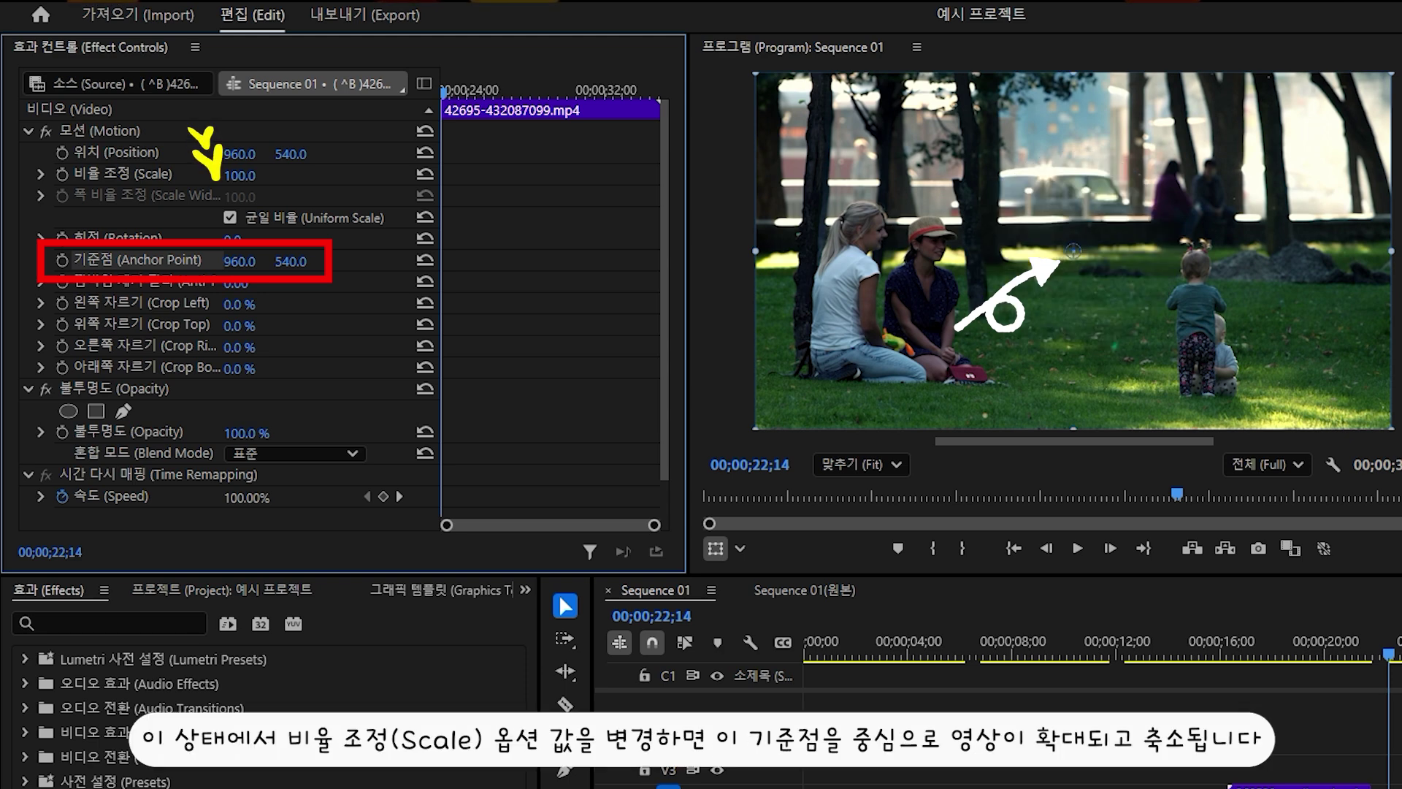
{"action": "mouse_move", "coordinate": [240, 175]}
{"action": "left_mouse_down"}
{"action": "mouse_move", "coordinate": [327, 176]}
{"action": "mouse_move", "coordinate": [251, 175]}
{"action": "left_mouse_up"}
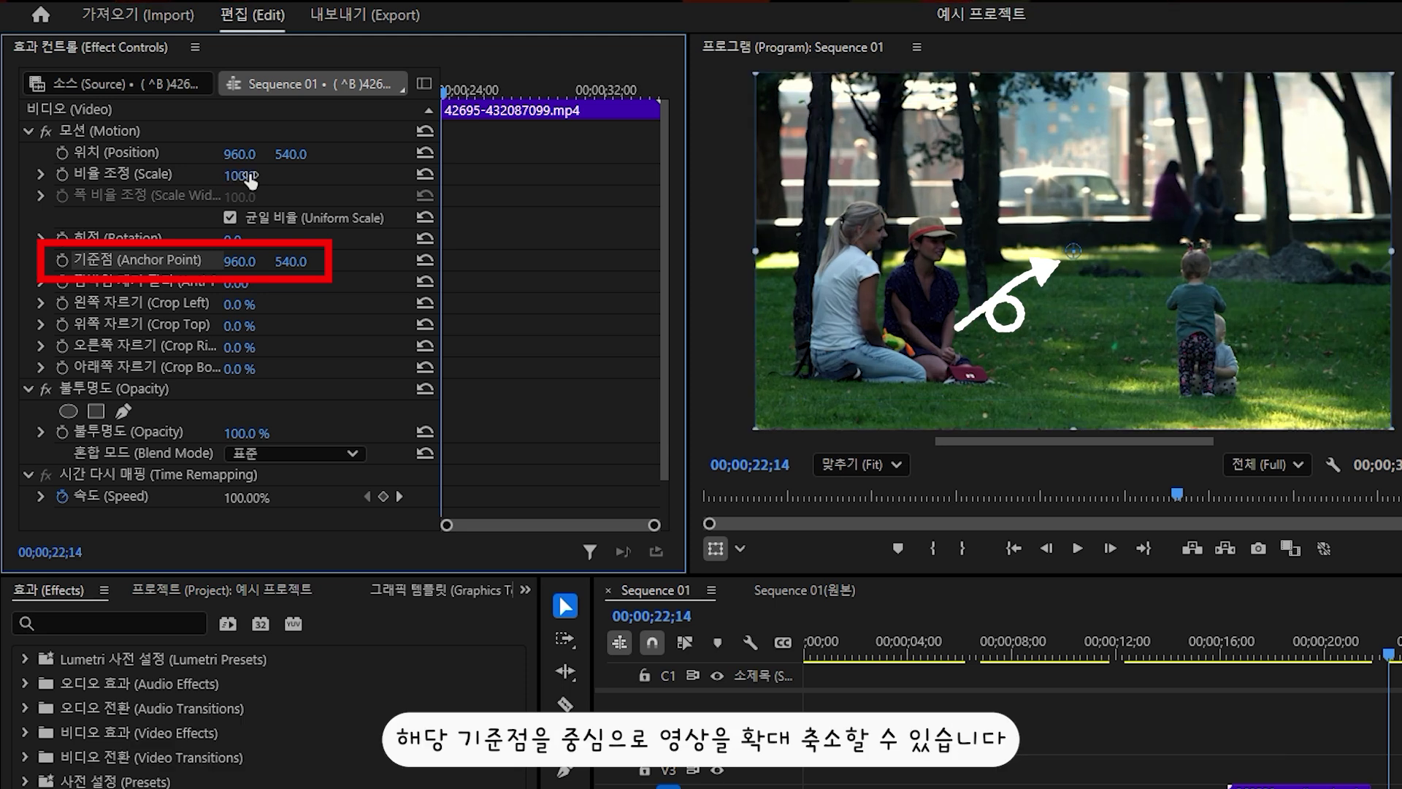
{"action": "left_click", "coordinate": [1074, 256]}
{"action": "left_click_drag", "start_coordinate": [1074, 253], "coordinate": [1209, 403]}
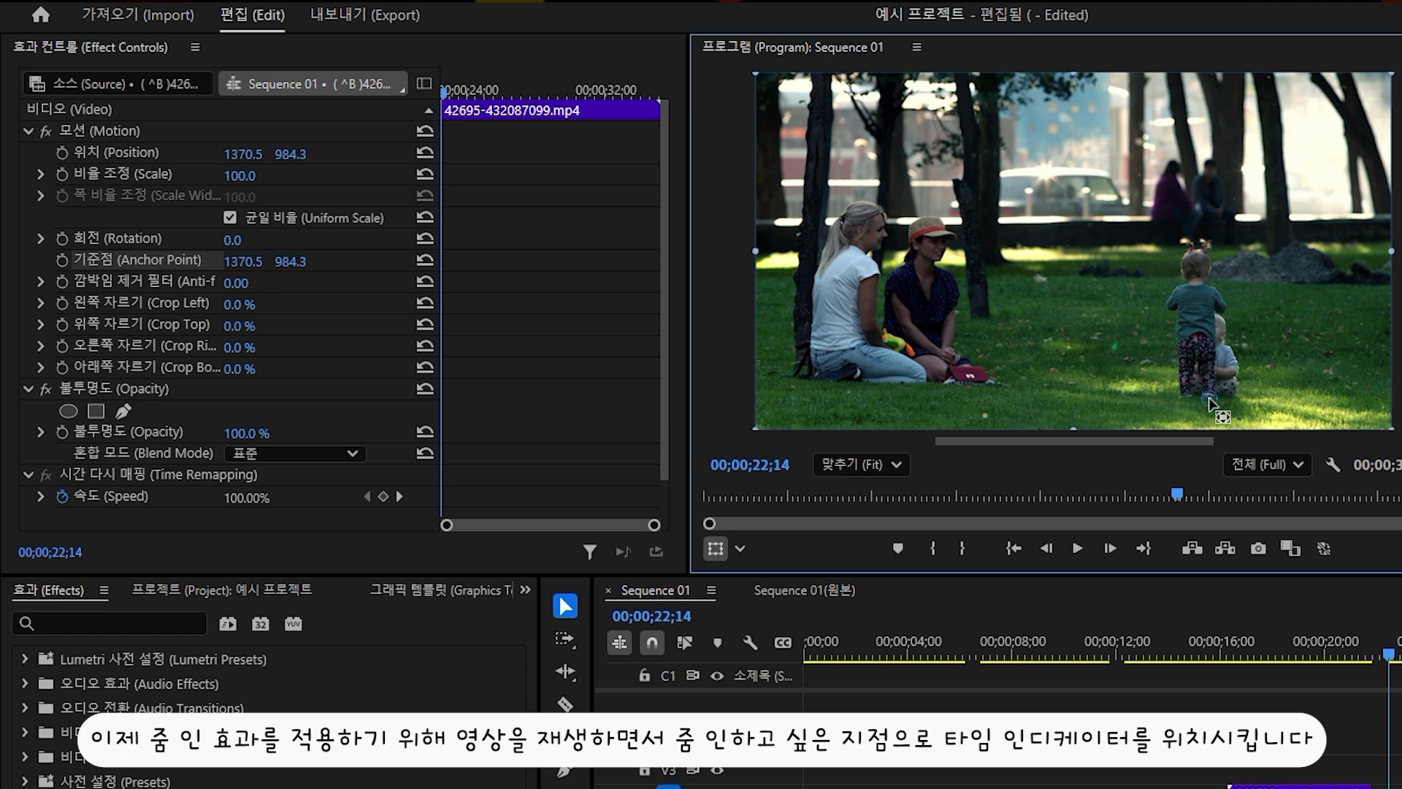
Turn on animation for the park clip's Scale at 00;00;27;00 and add a second Scale keyframe at 00;00;28;00.
{"action": "left_click_drag", "start_coordinate": [1389, 654], "coordinate": [1401, 654]}
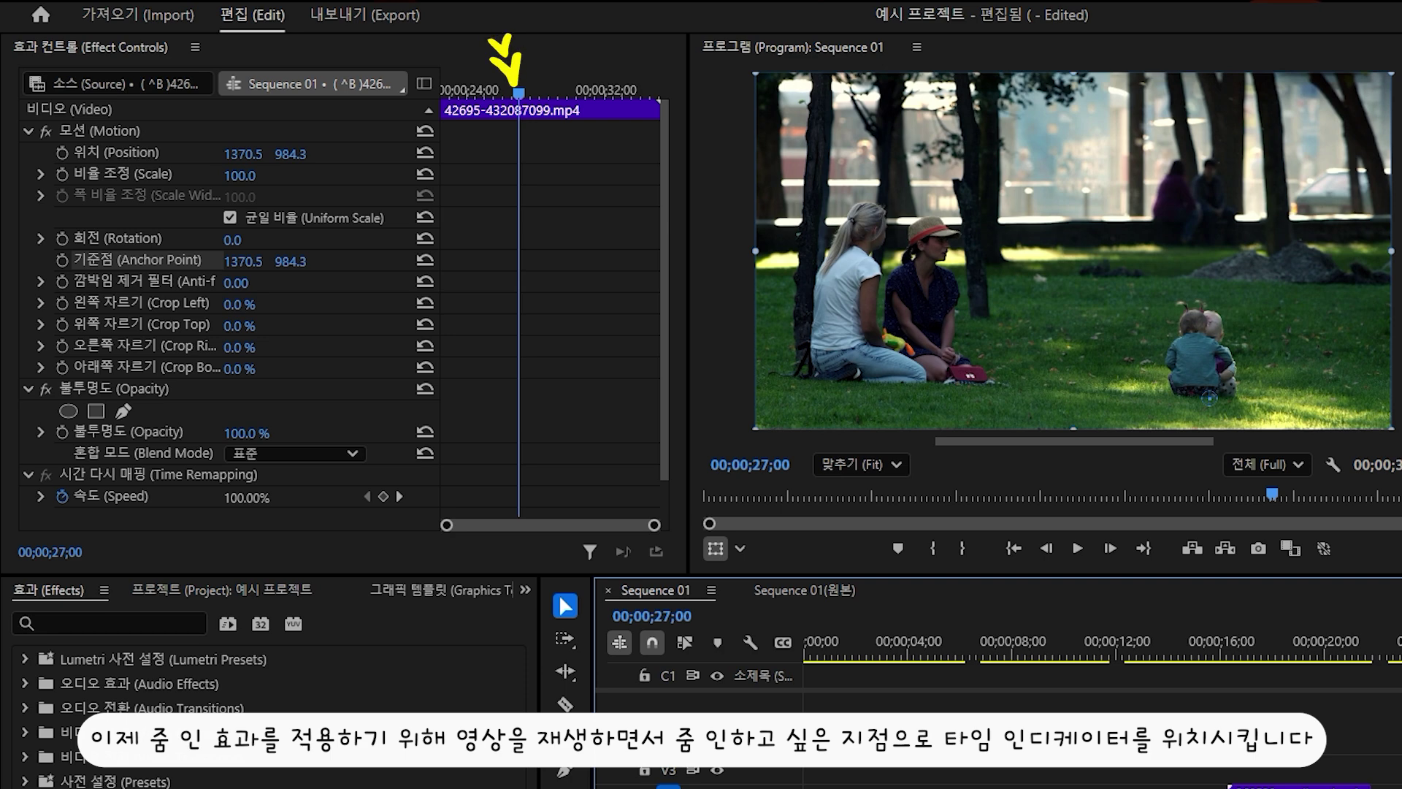
{"action": "left_click", "coordinate": [63, 173]}
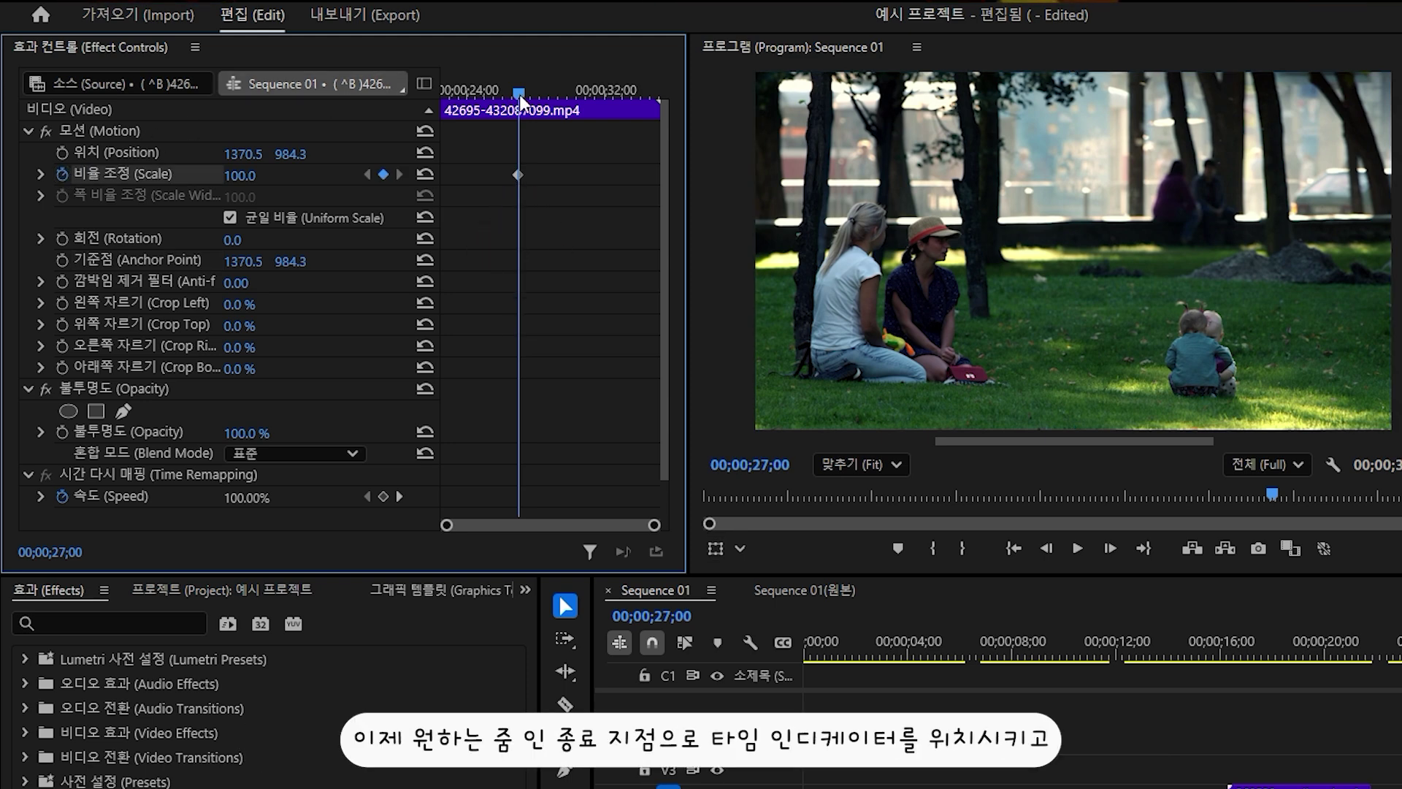
{"action": "left_click_drag", "start_coordinate": [520, 102], "coordinate": [539, 102]}
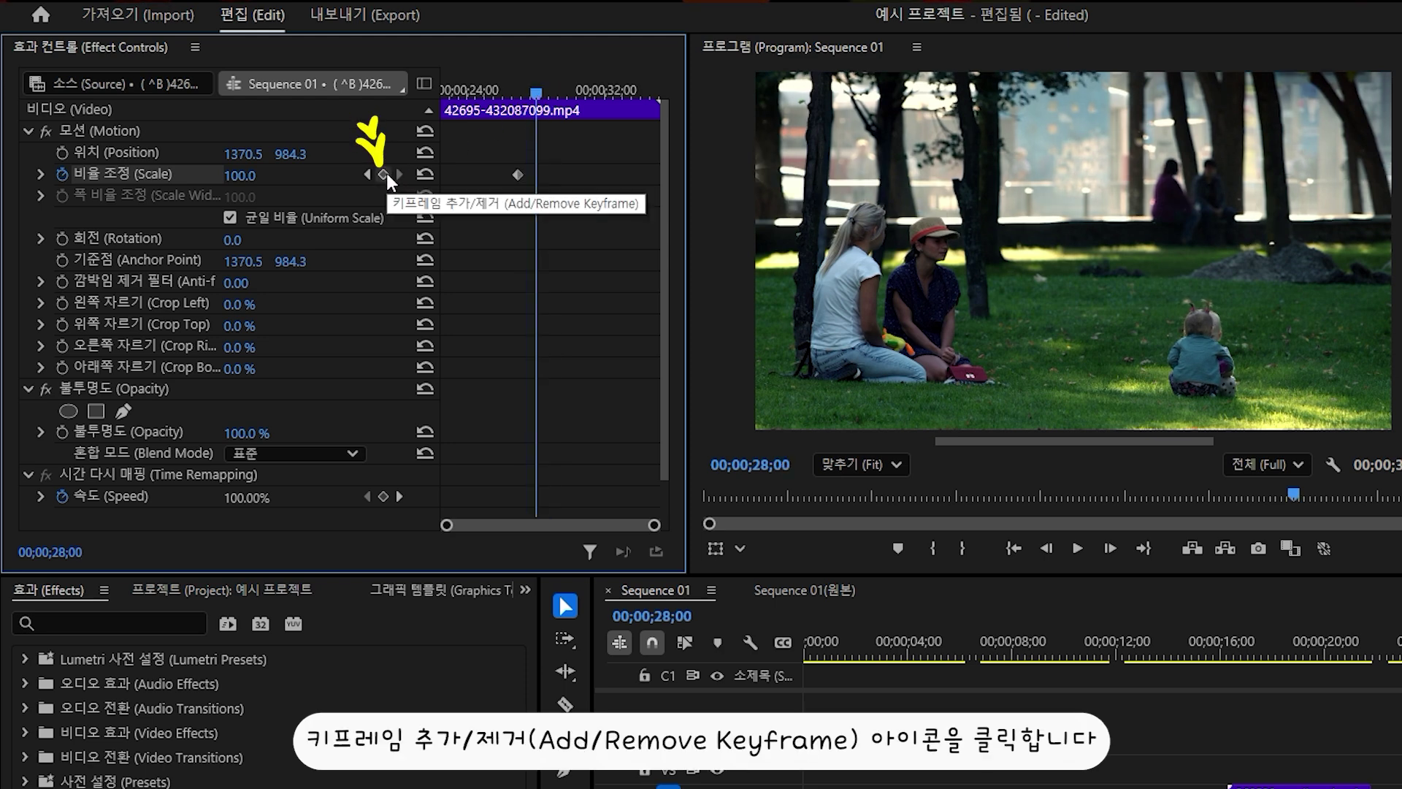
{"action": "left_click", "coordinate": [386, 174]}
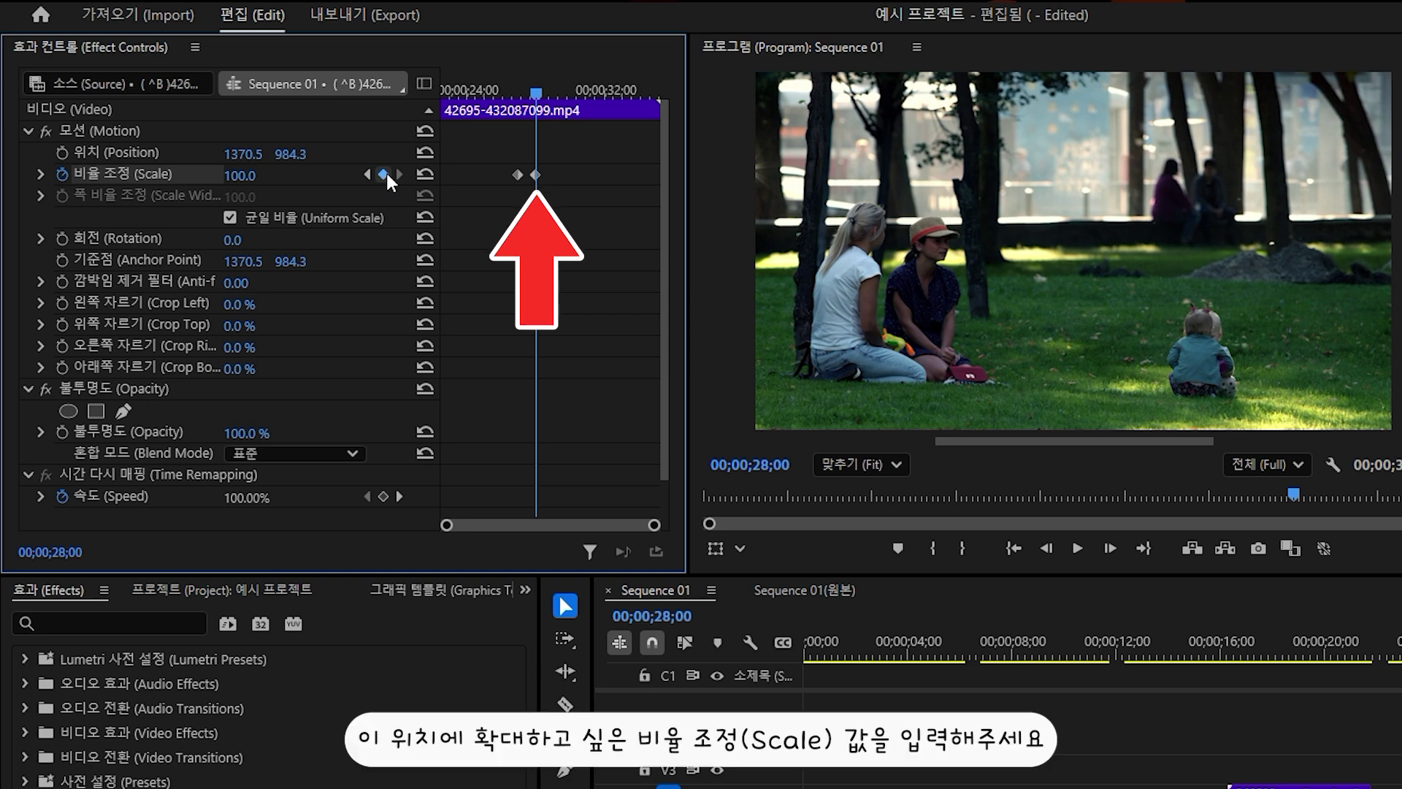
Set the Scale of the keyframe at 00;00;28;00 to 200 and play the zoom-in from just before the first keyframe.
{"action": "left_click", "coordinate": [252, 174]}
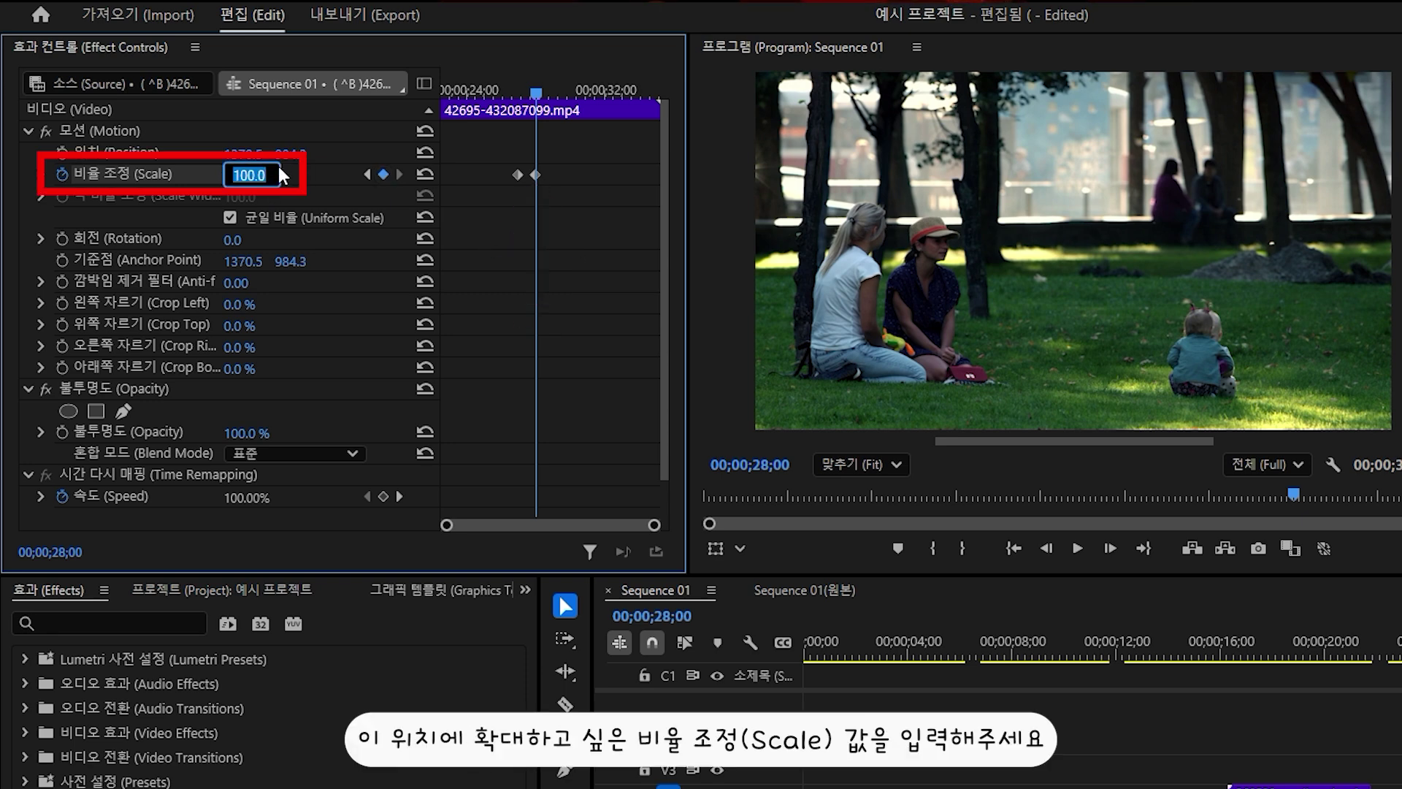
{"action": "type", "text": "200"}
{"action": "key", "text": "Return"}
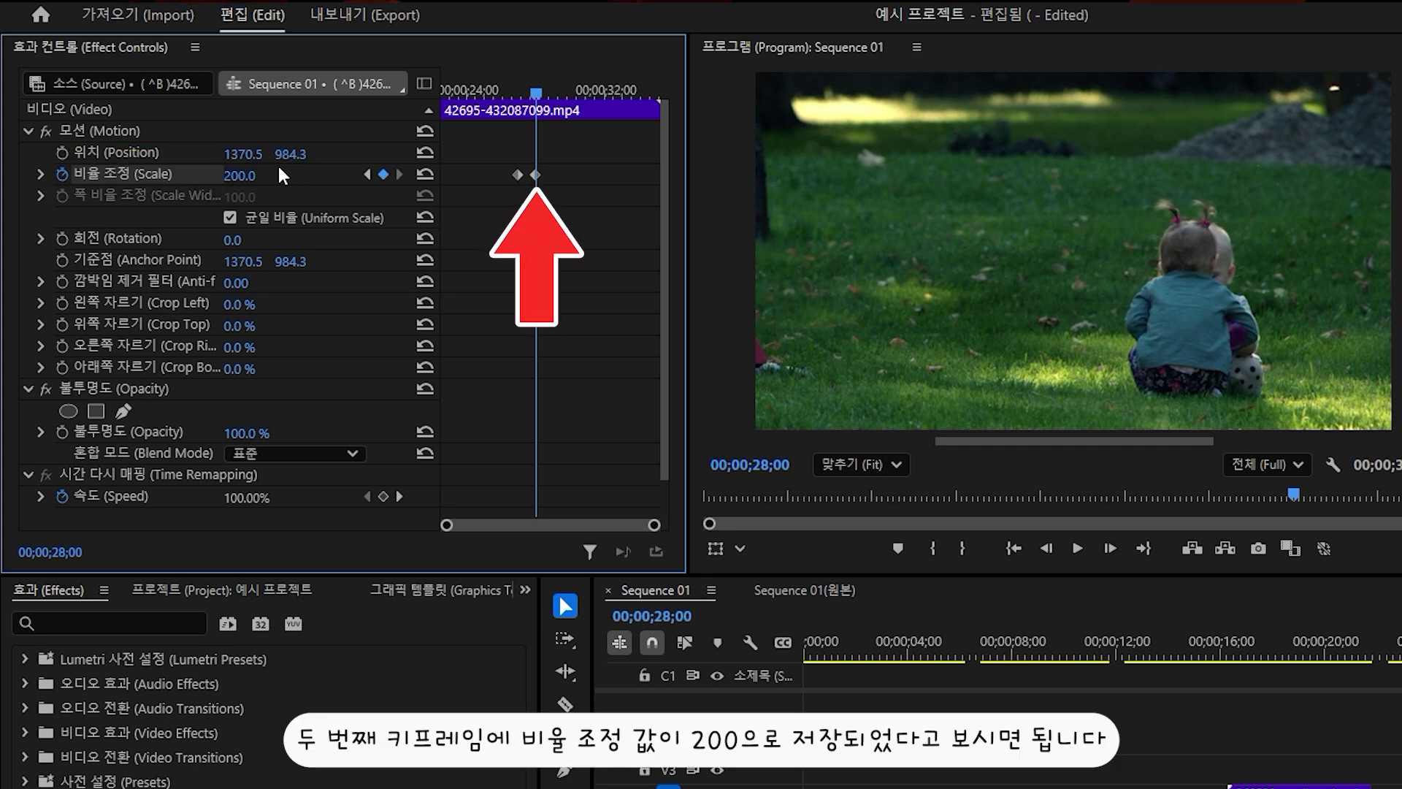
{"action": "left_click", "coordinate": [511, 89]}
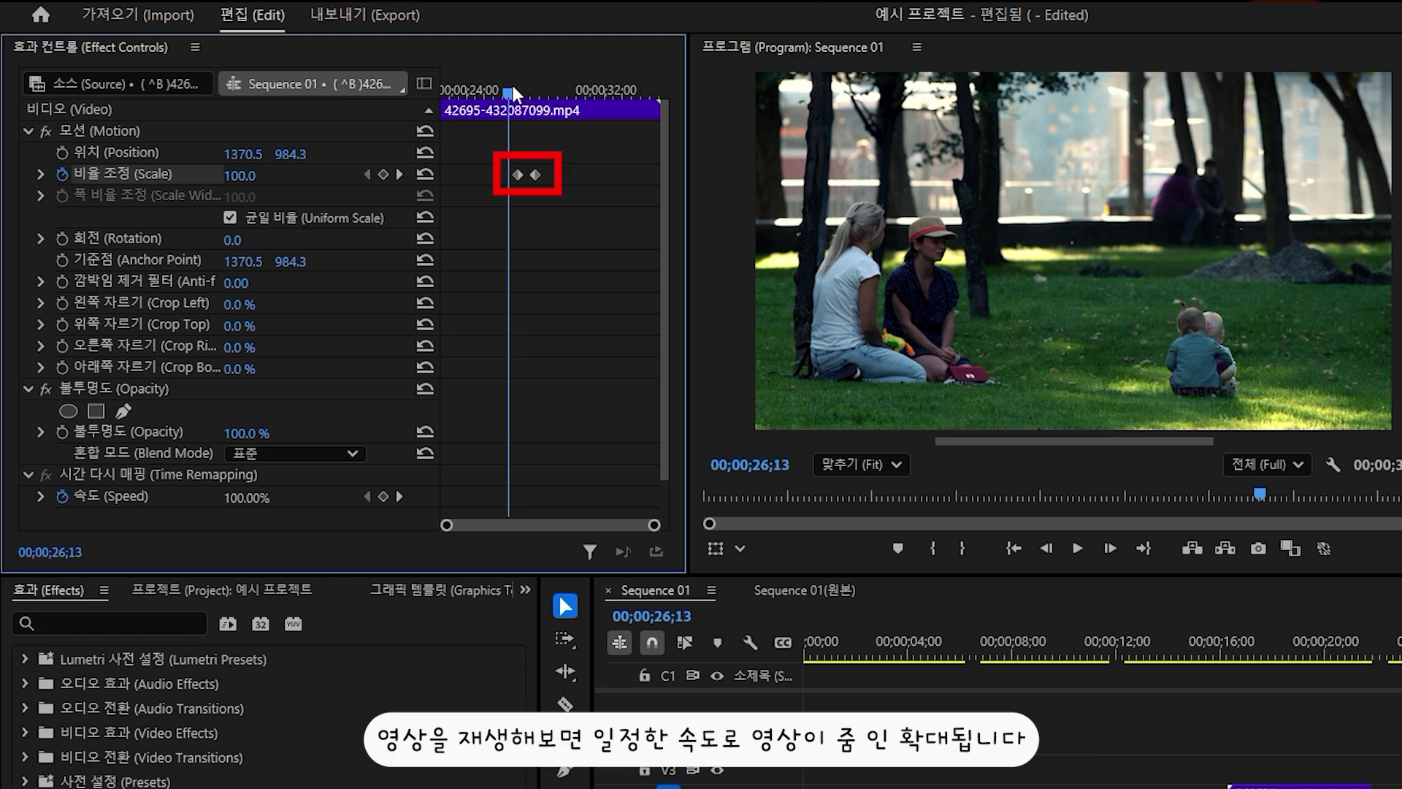
{"action": "key", "text": "space"}
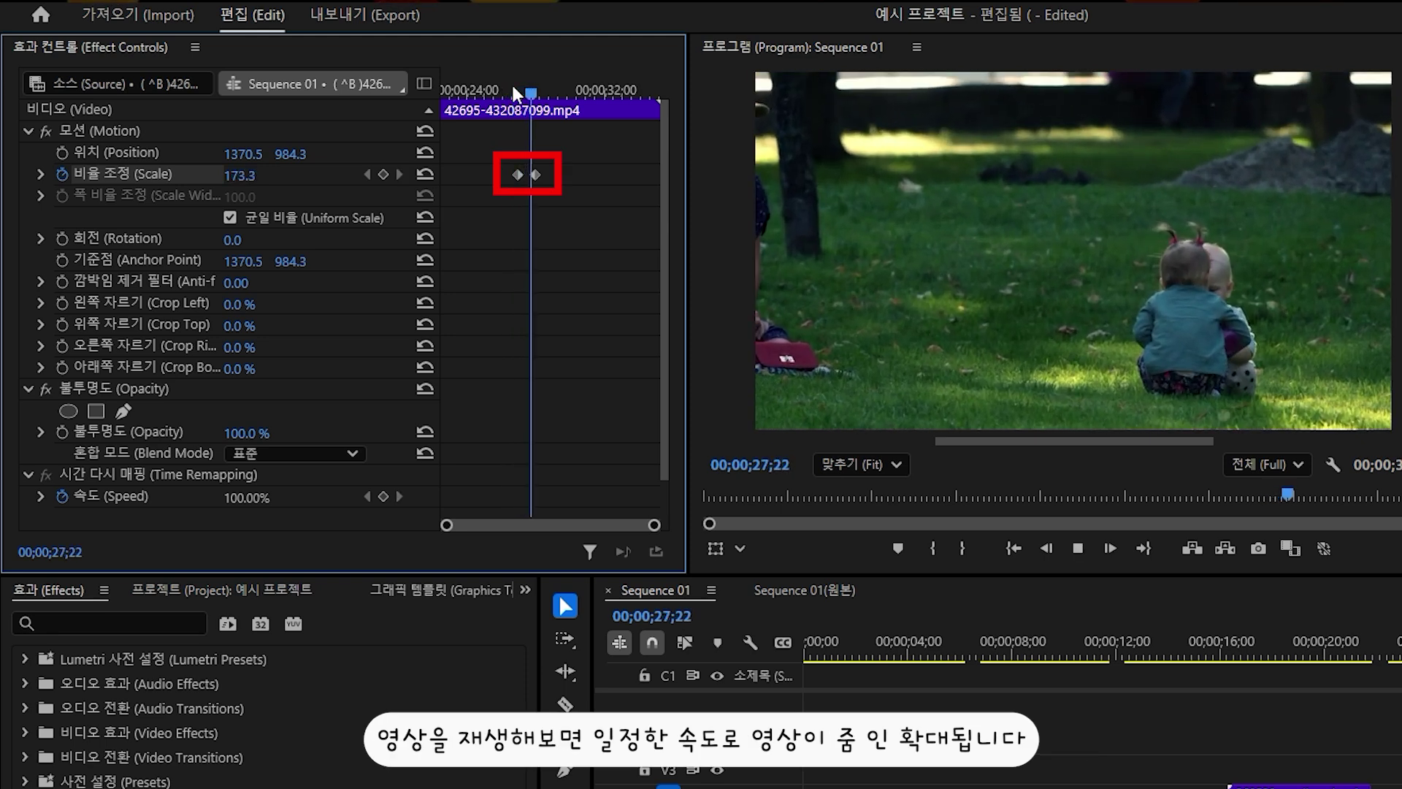
{"action": "key", "text": "space"}
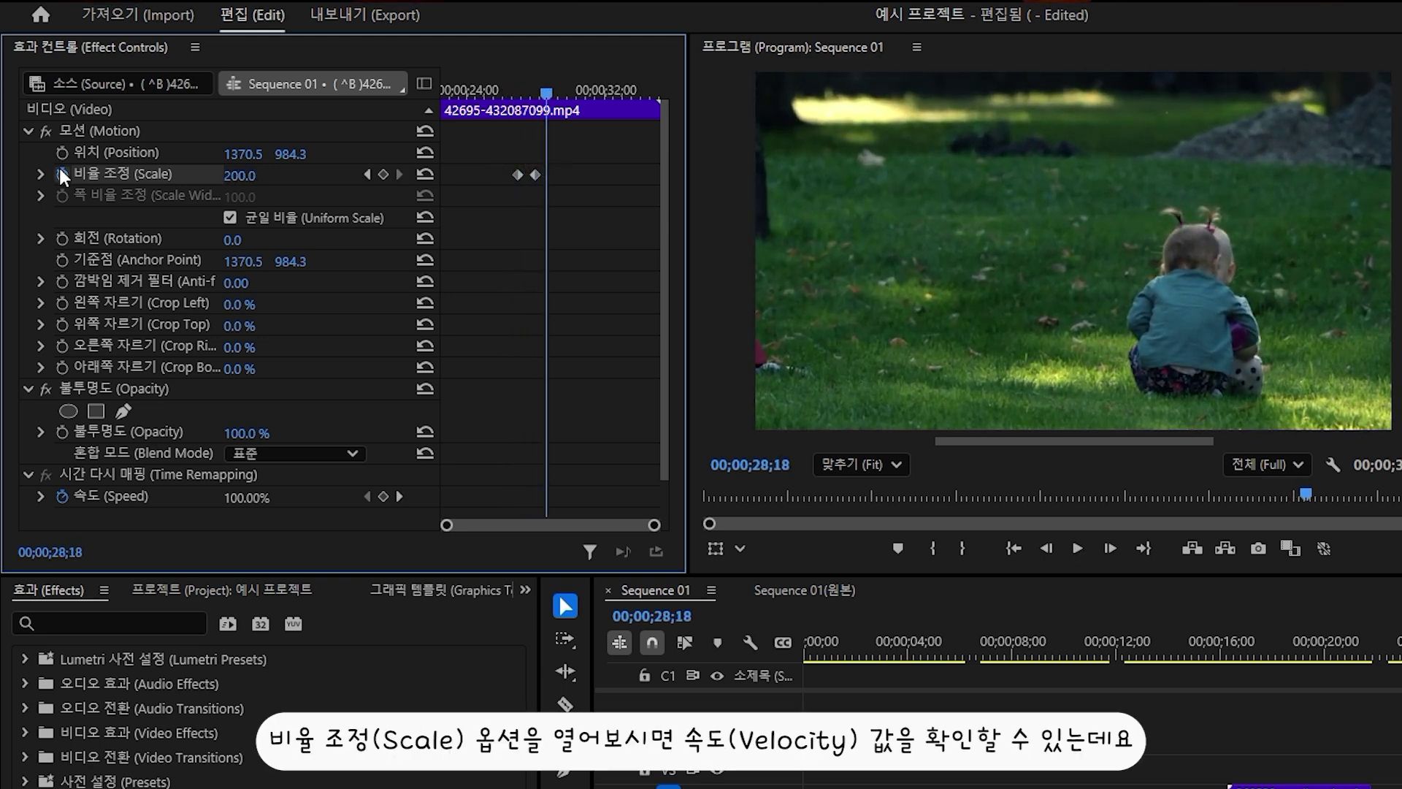
Expand the Scale property to examine its velocity graph and the interpolation options of its second keyframe.
{"action": "left_click", "coordinate": [41, 175]}
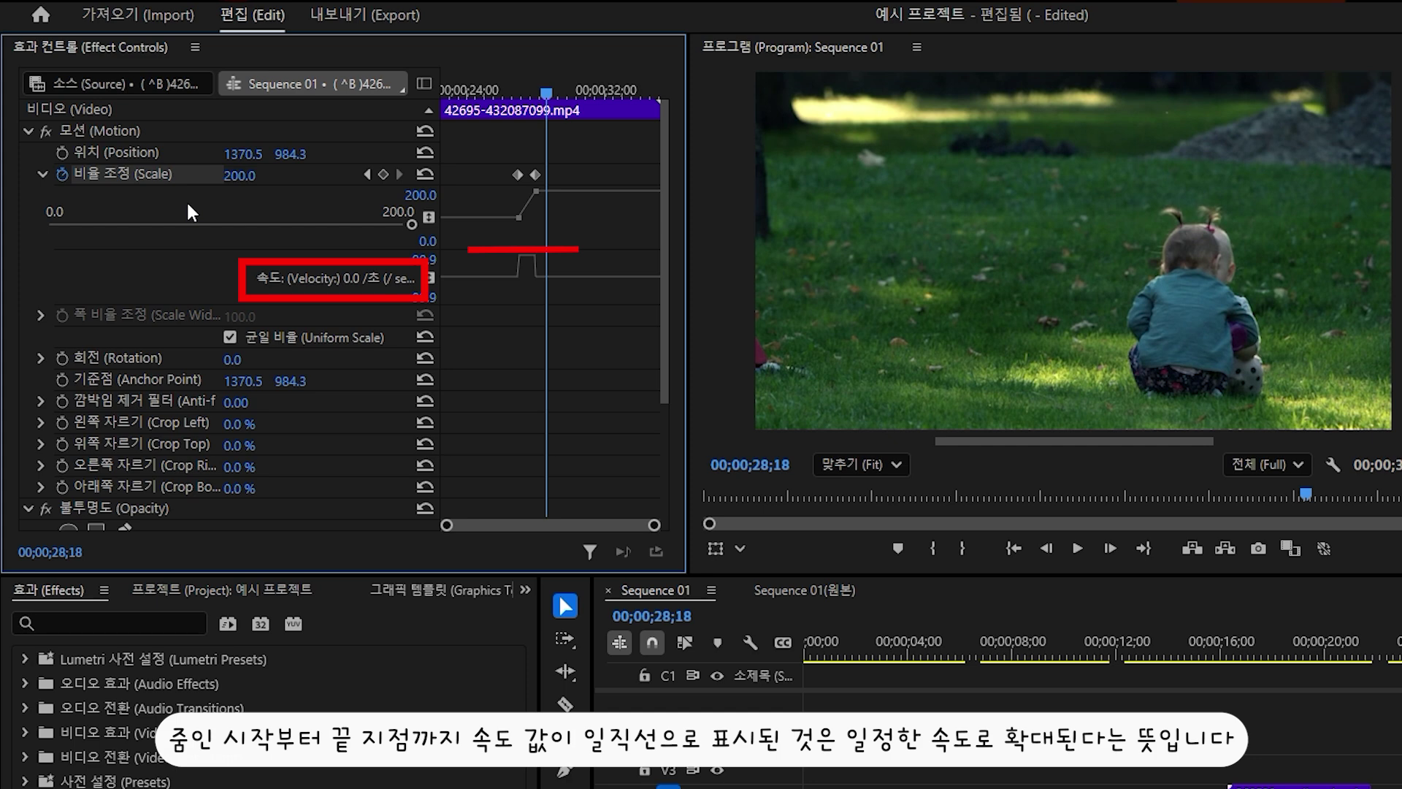
{"action": "right_click", "coordinate": [535, 175]}
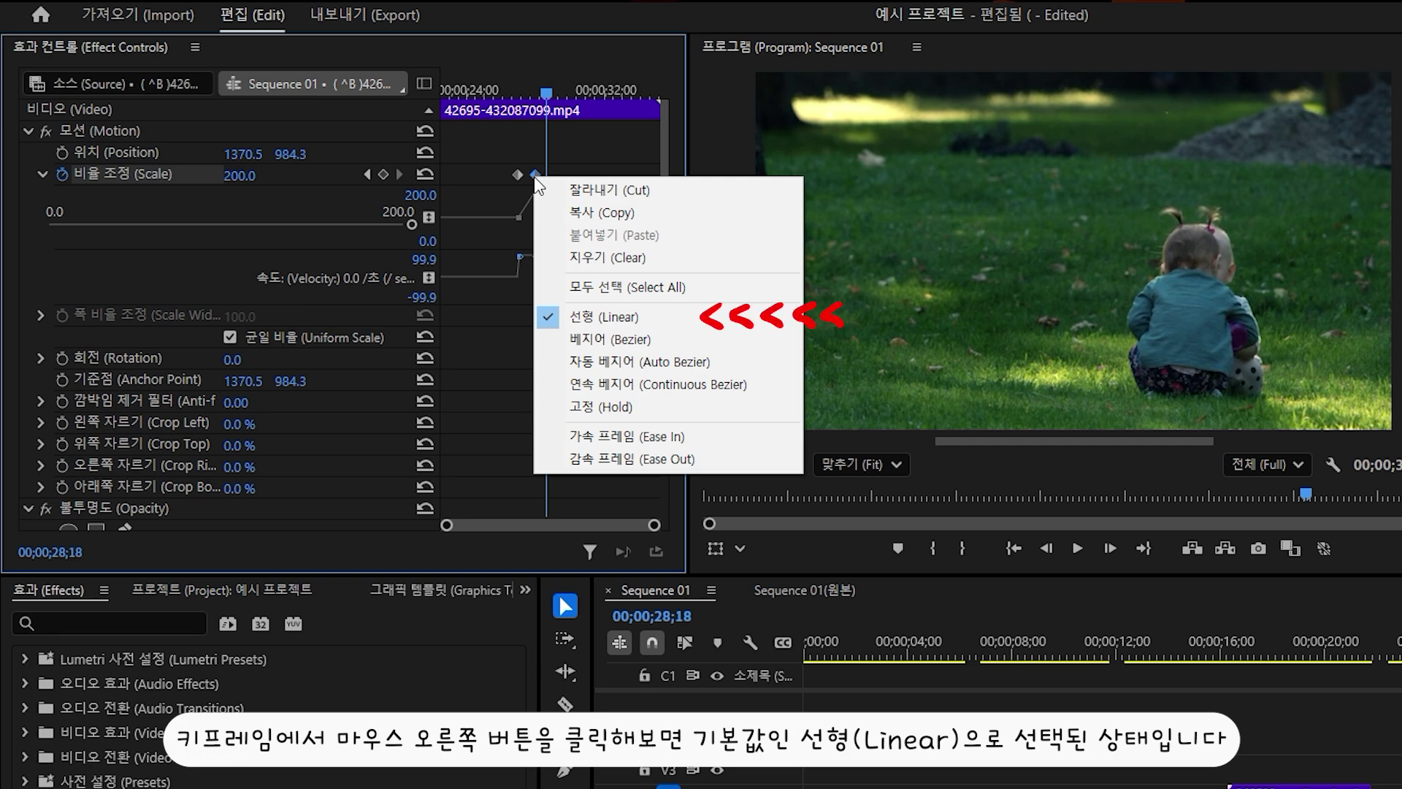
Try Ease In on both zoom-in Scale keyframes, play the clip from before the first keyframe, and undo the interpolation change.
{"action": "left_click", "coordinate": [504, 154]}
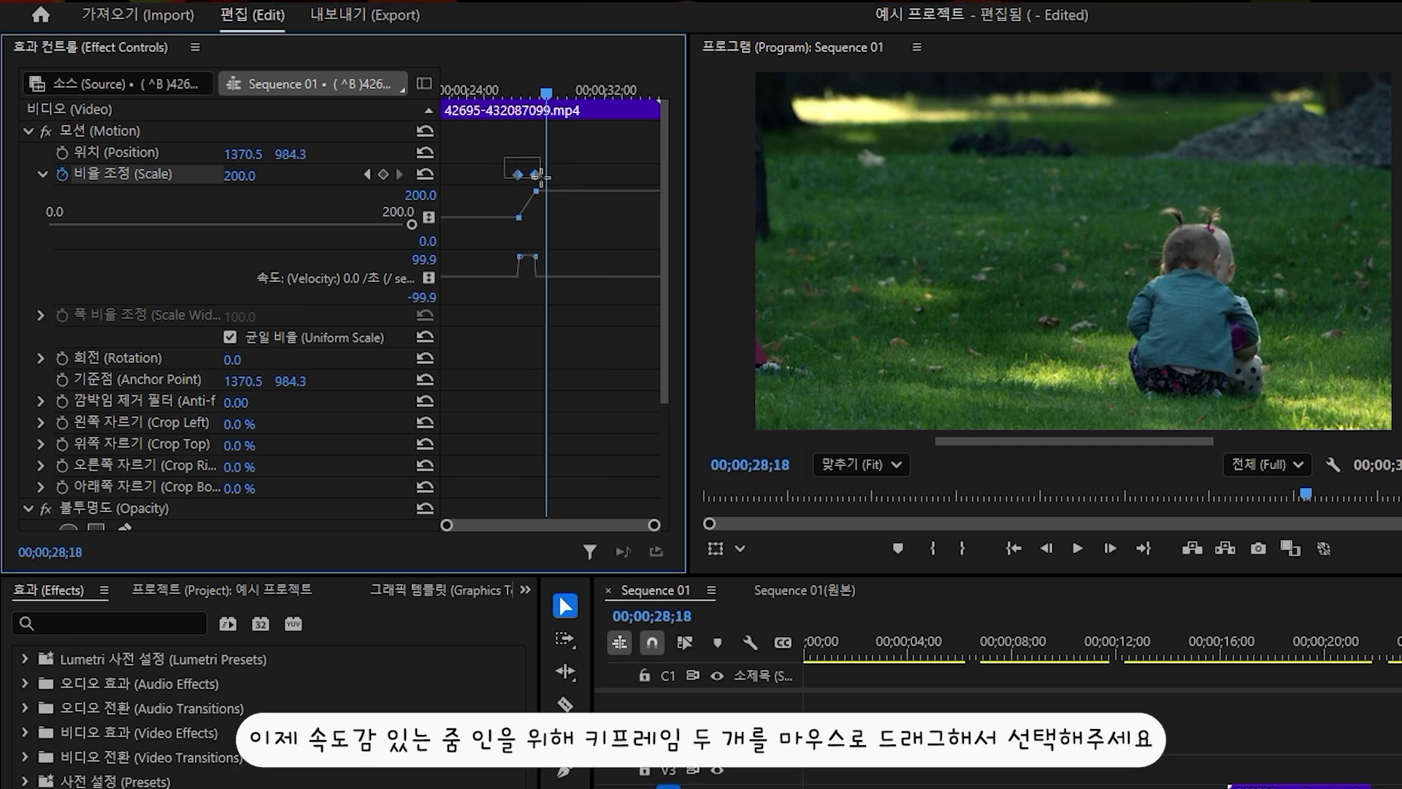
{"action": "left_click_drag", "start_coordinate": [509, 157], "coordinate": [553, 187]}
{"action": "right_click", "coordinate": [534, 175]}
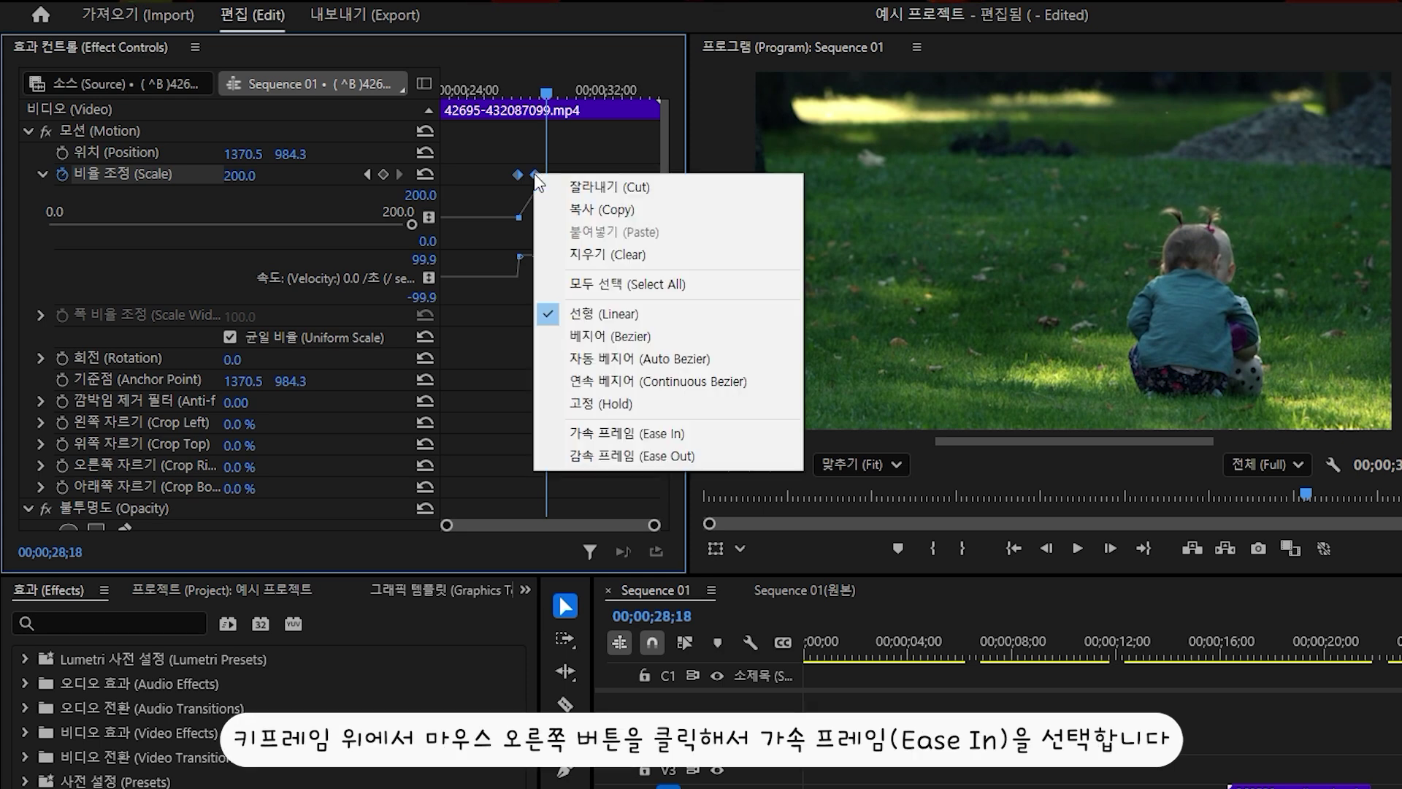
{"action": "left_click", "coordinate": [699, 434]}
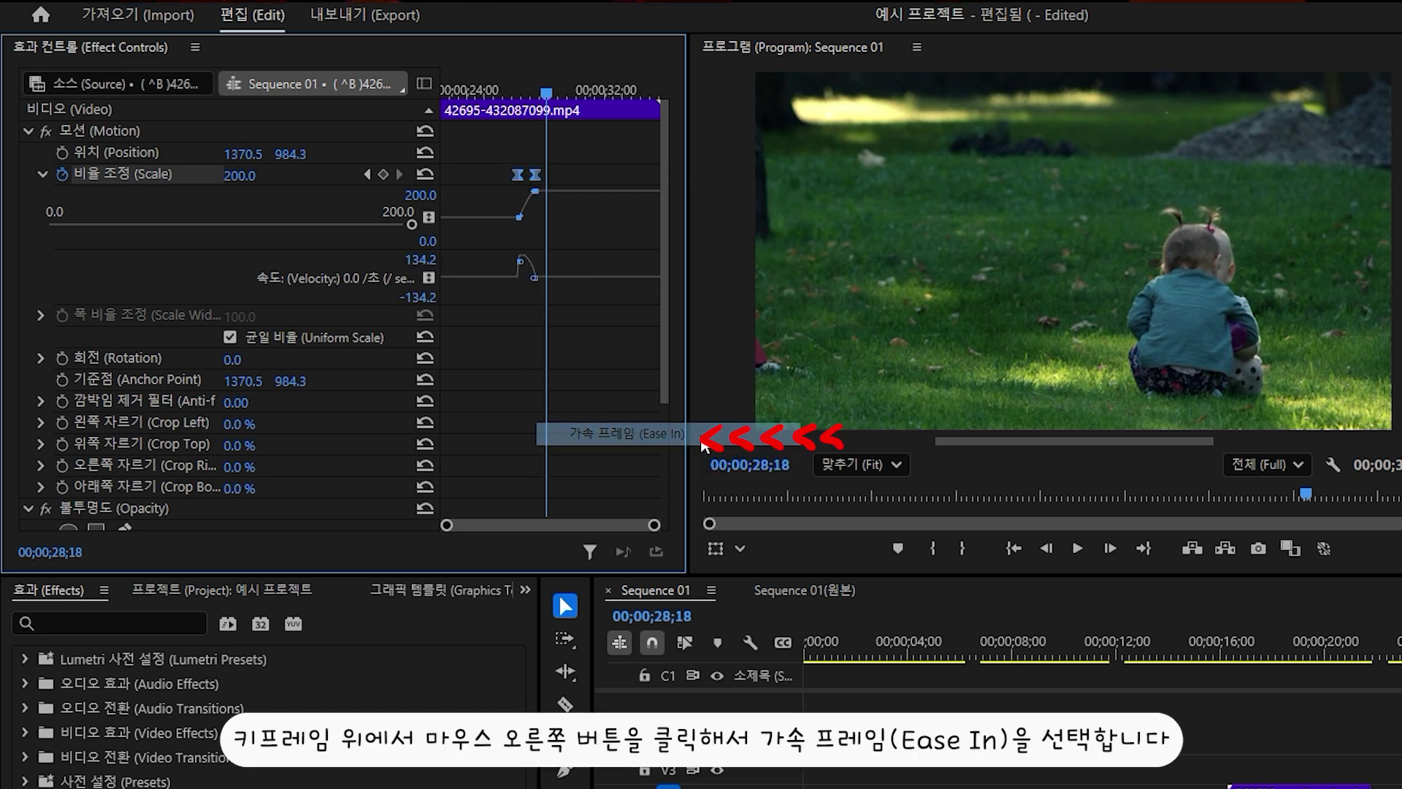
{"action": "left_click", "coordinate": [514, 90]}
{"action": "key", "text": "space"}
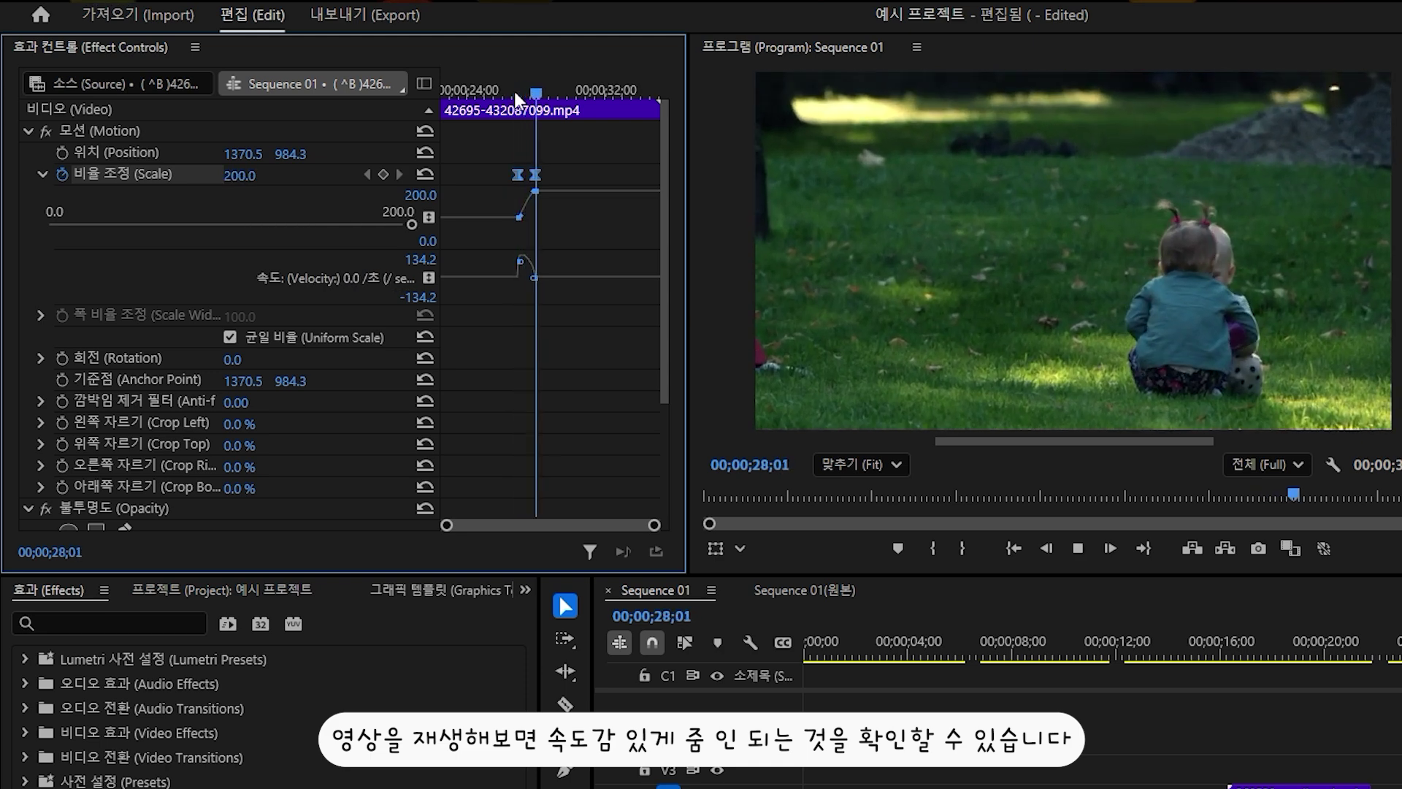
{"action": "key", "text": "space"}
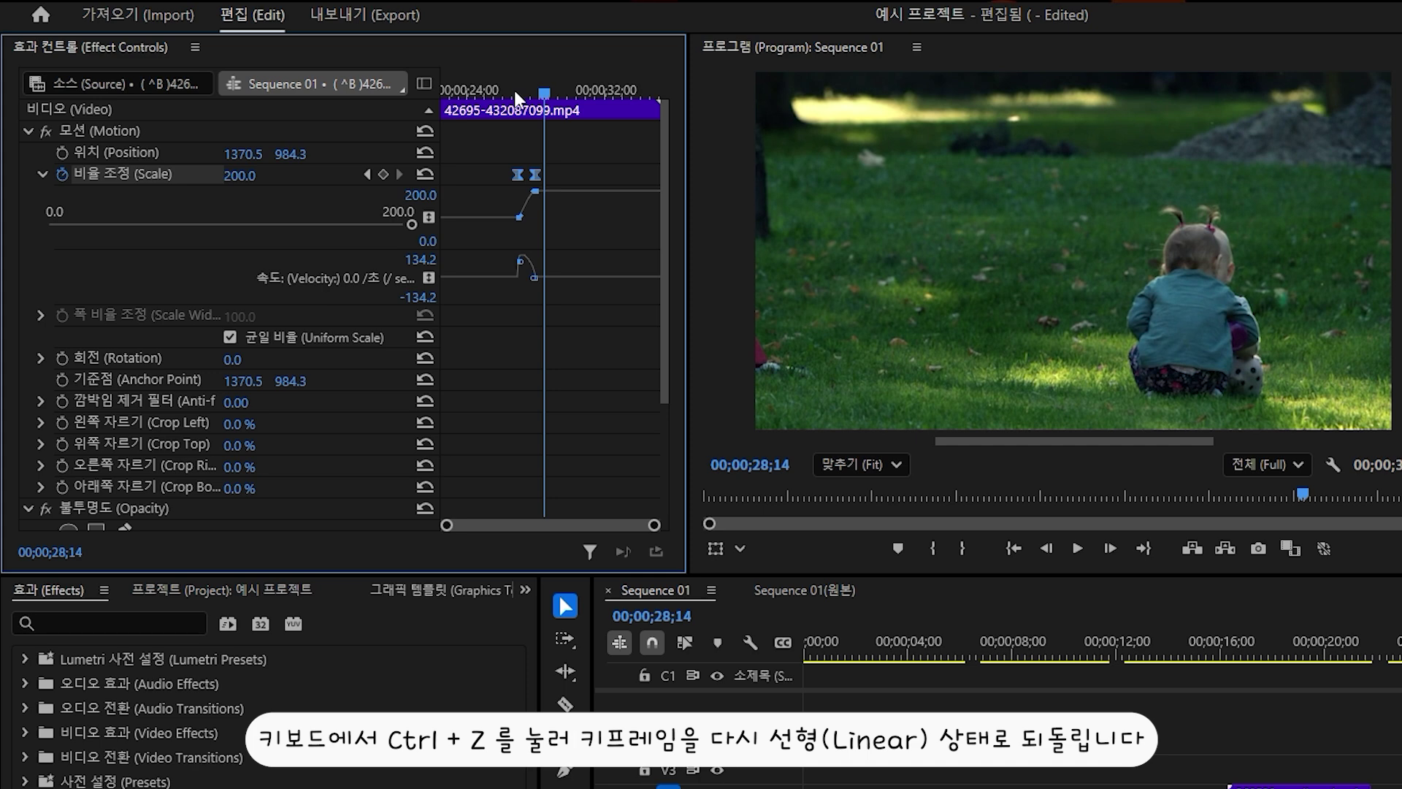
{"action": "key", "text": "ctrl+z"}
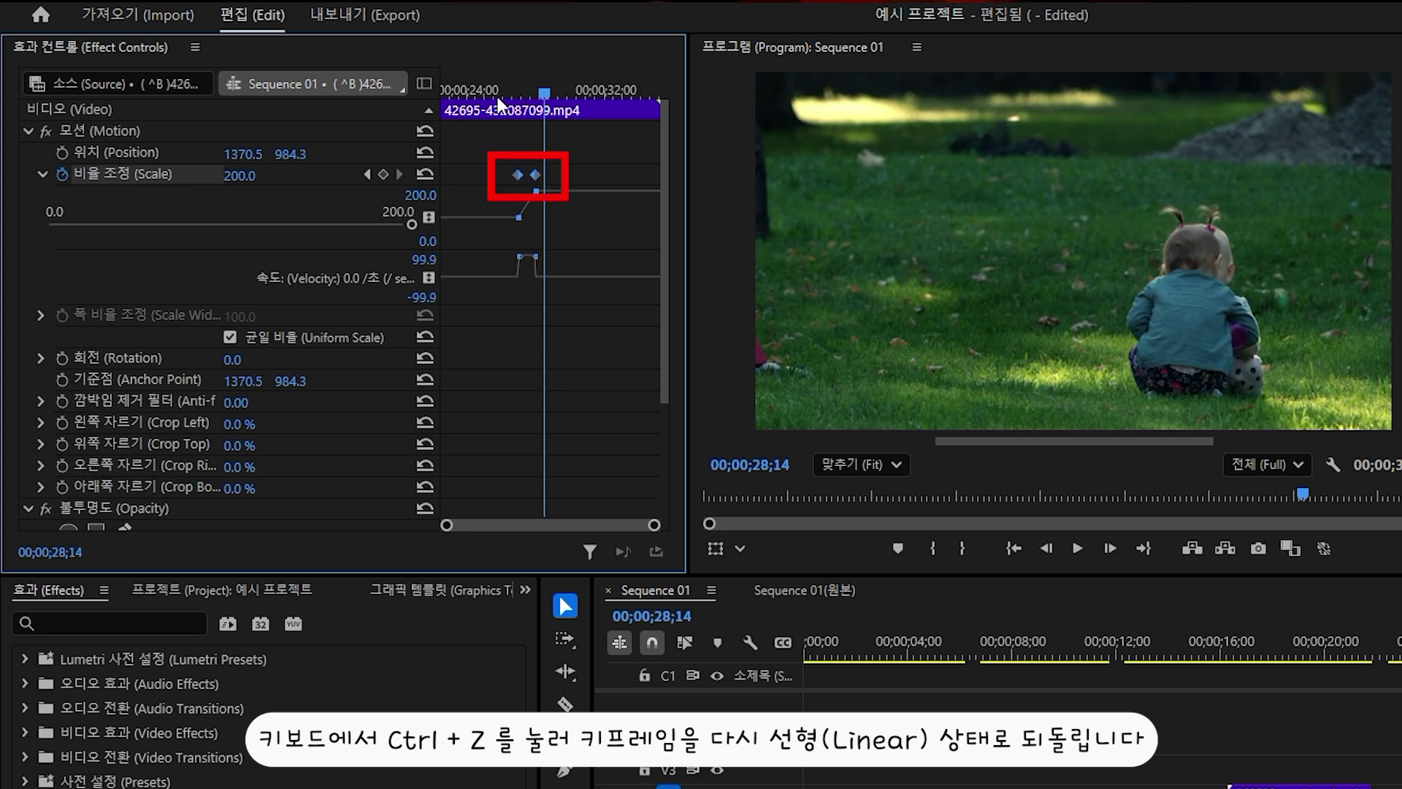
Apply Ease Out to both zoom-in Scale keyframes of the park clip.
{"action": "left_click_drag", "start_coordinate": [502, 160], "coordinate": [547, 182]}
{"action": "right_click", "coordinate": [536, 175]}
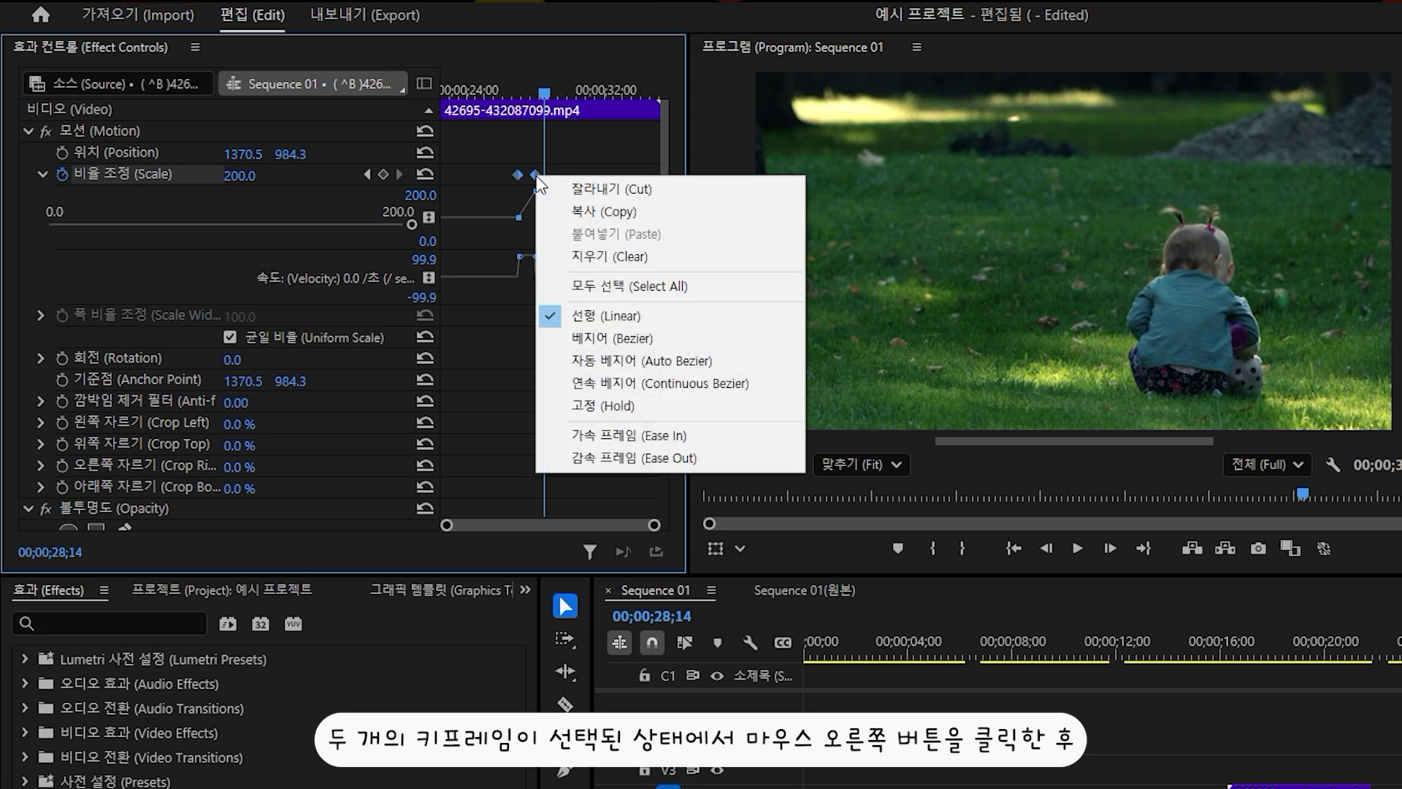
{"action": "left_click", "coordinate": [608, 457]}
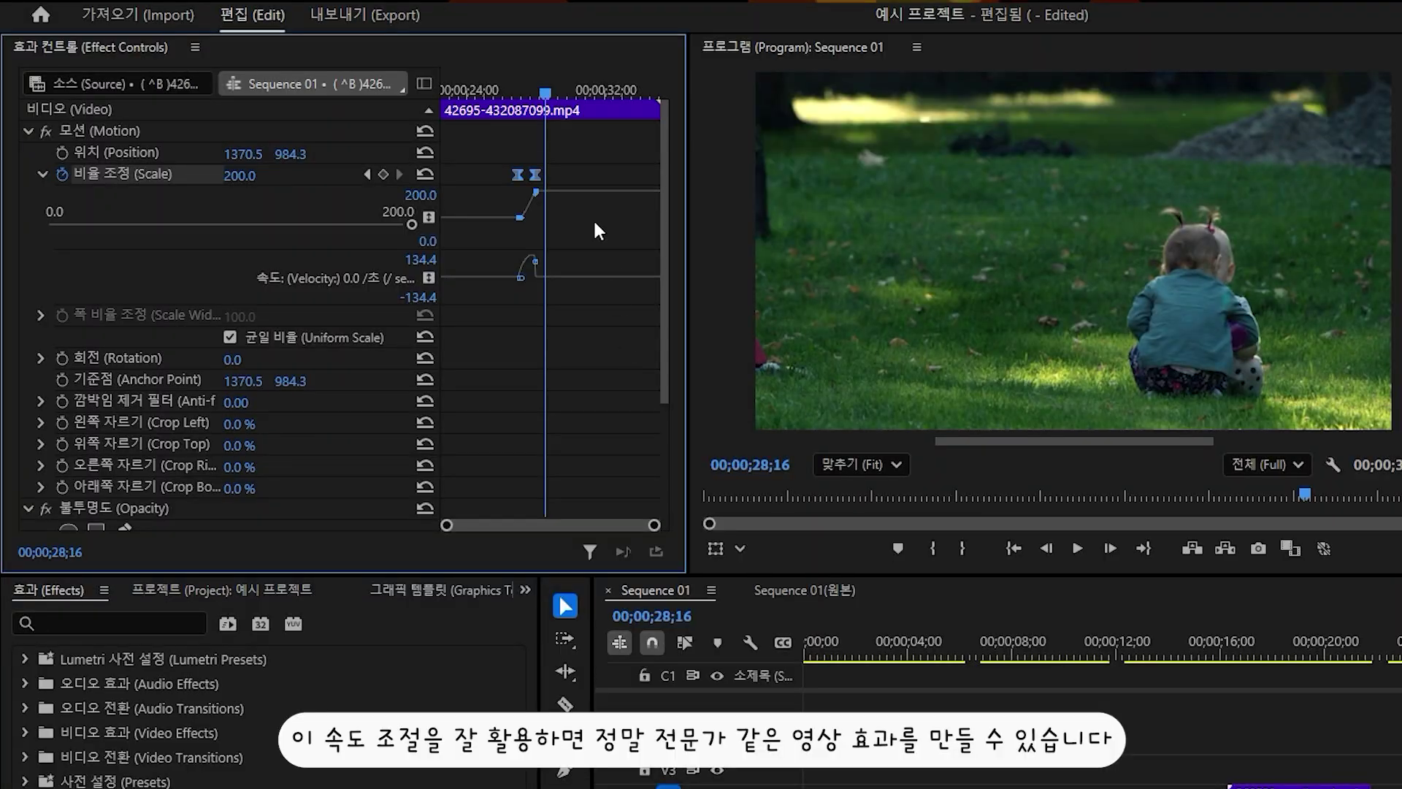
Add zoom-out Scale keyframes to the park clip at 00;00;31;15 and 00;00;32;15, setting the Scale of the last one to 100.
{"action": "left_click_drag", "start_coordinate": [549, 92], "coordinate": [598, 91]}
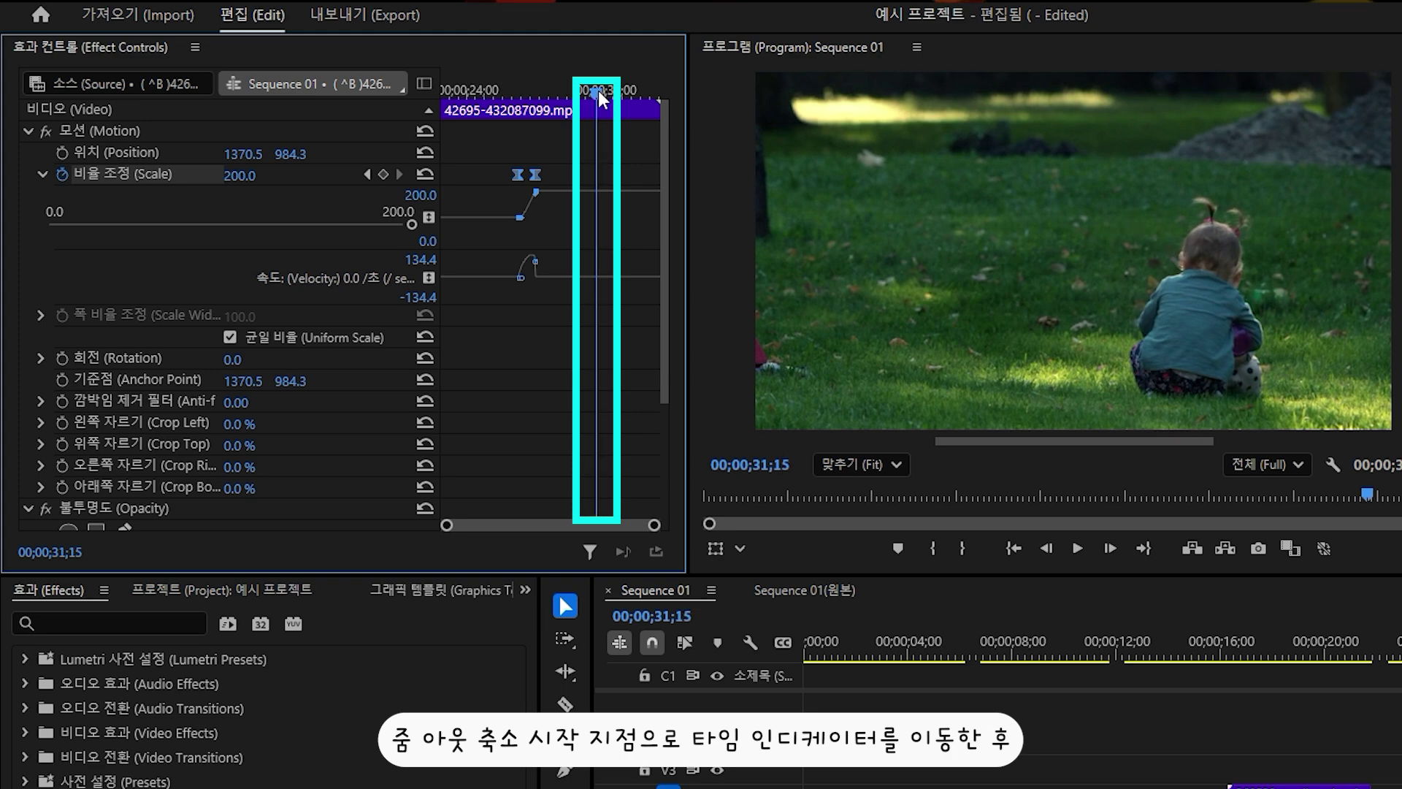
{"action": "left_click", "coordinate": [384, 174]}
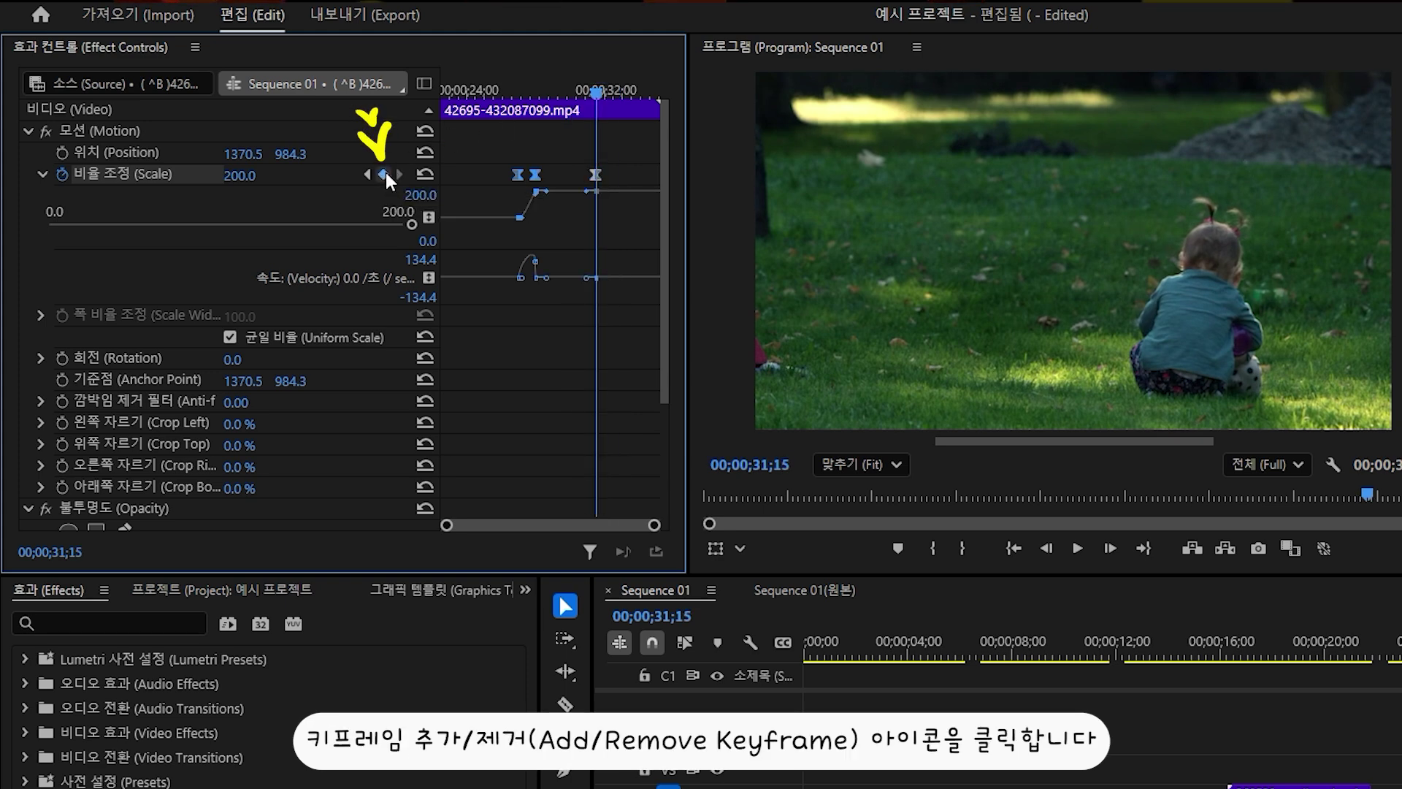
{"action": "left_click_drag", "start_coordinate": [597, 89], "coordinate": [614, 89]}
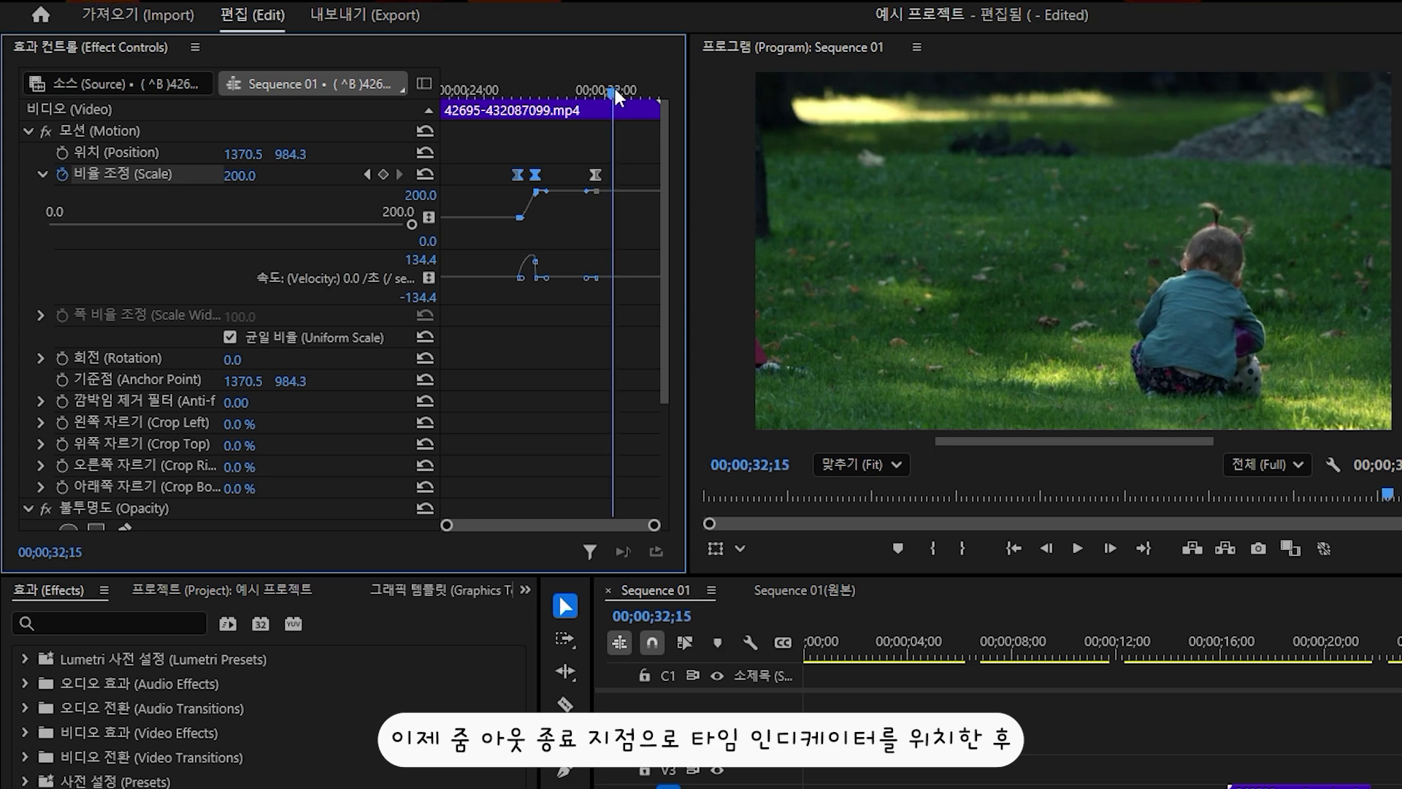
{"action": "left_click", "coordinate": [388, 173]}
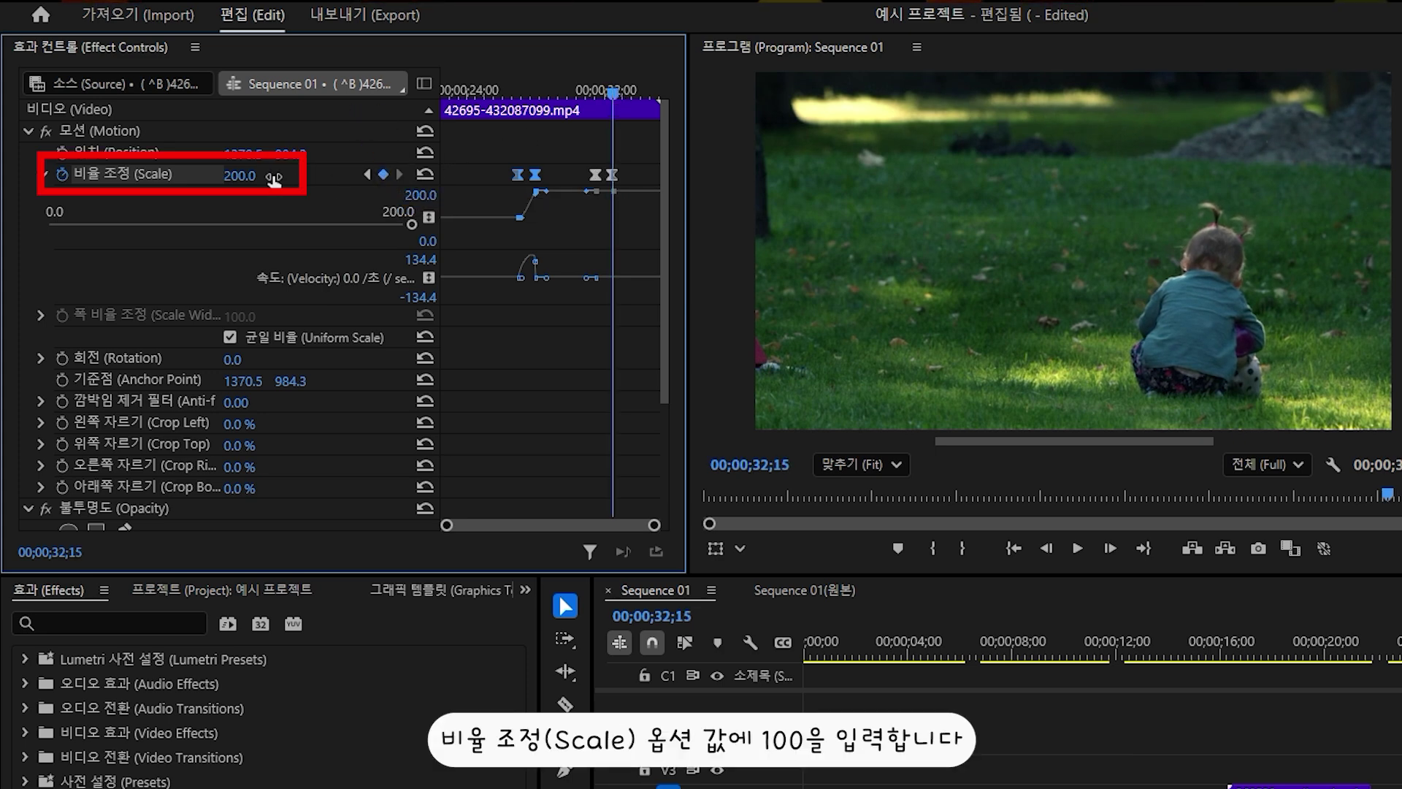
{"action": "left_click", "coordinate": [247, 172]}
{"action": "type", "text": "100"}
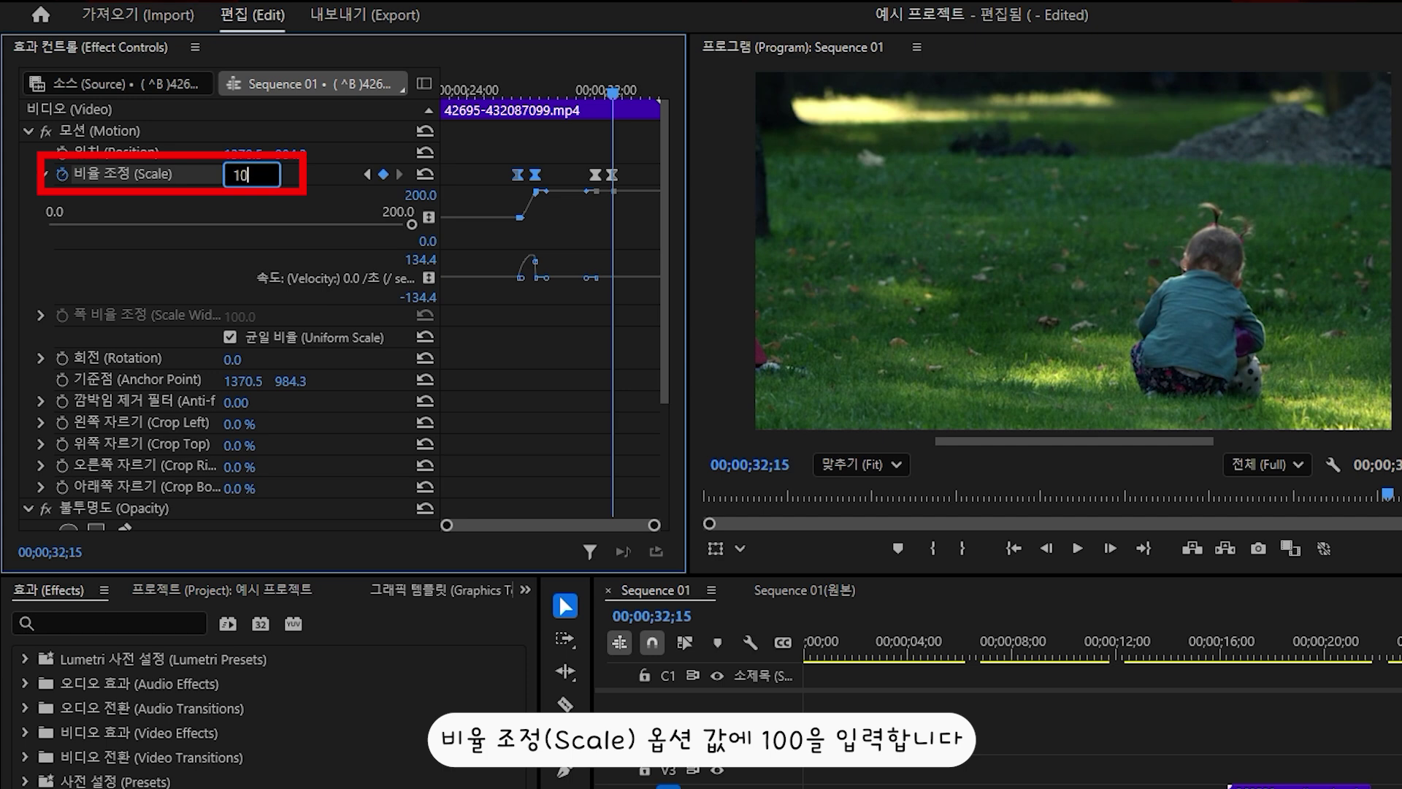
{"action": "key", "text": "Return"}
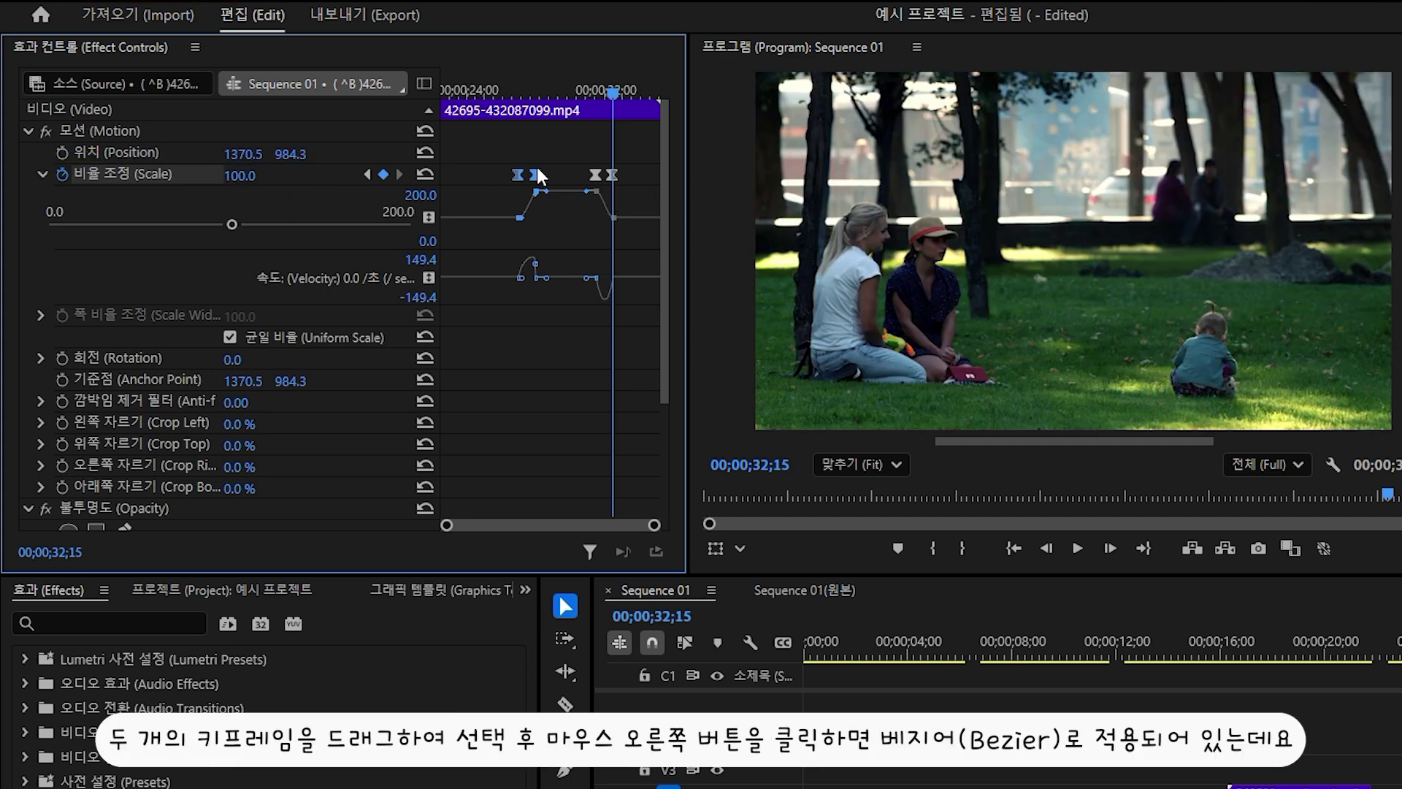
Reset the two zoom-out Scale keyframes at 00;00;31;15 and 00;00;32;15 to Linear interpolation and apply Ease Out to them.
{"action": "left_click_drag", "start_coordinate": [573, 156], "coordinate": [616, 183]}
{"action": "right_click", "coordinate": [614, 178]}
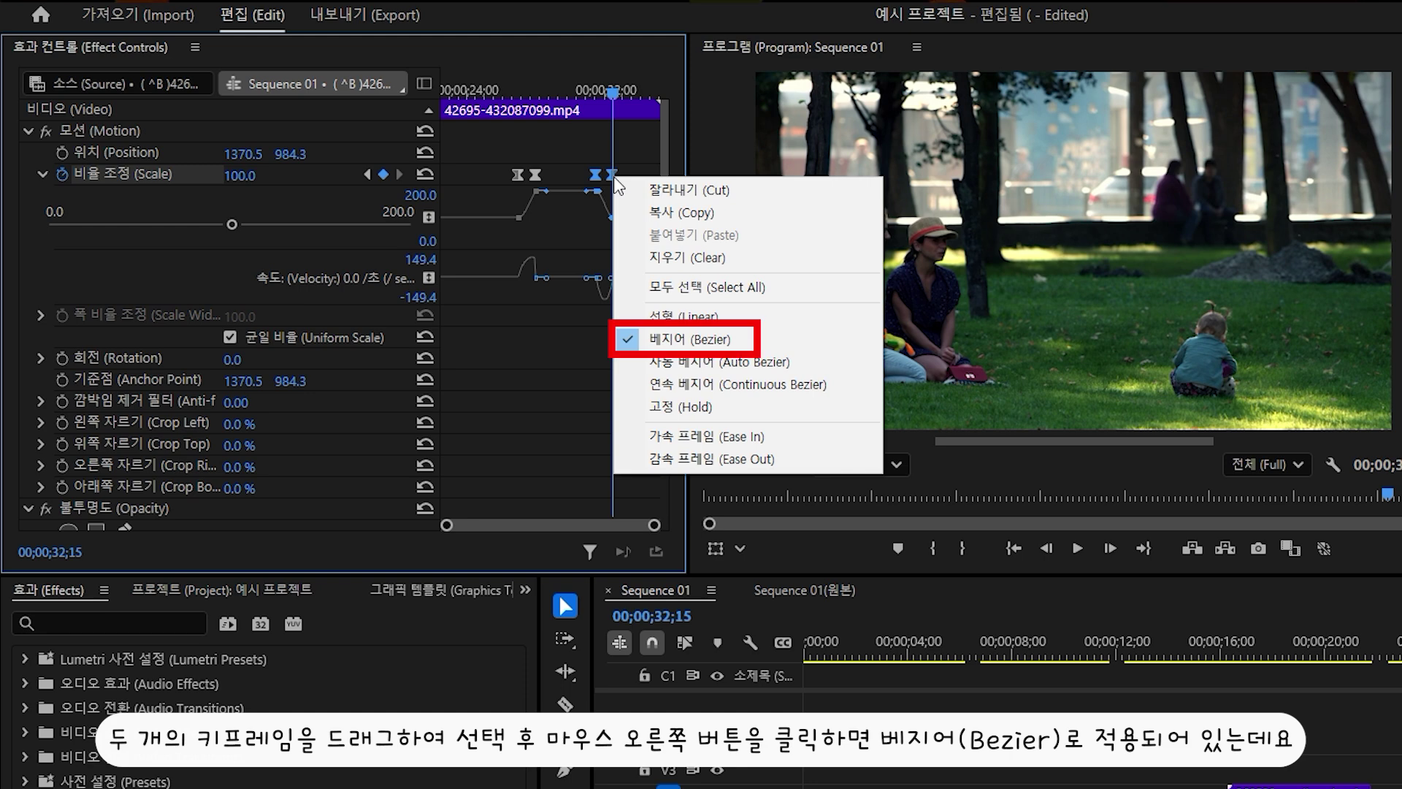
{"action": "left_click", "coordinate": [625, 172]}
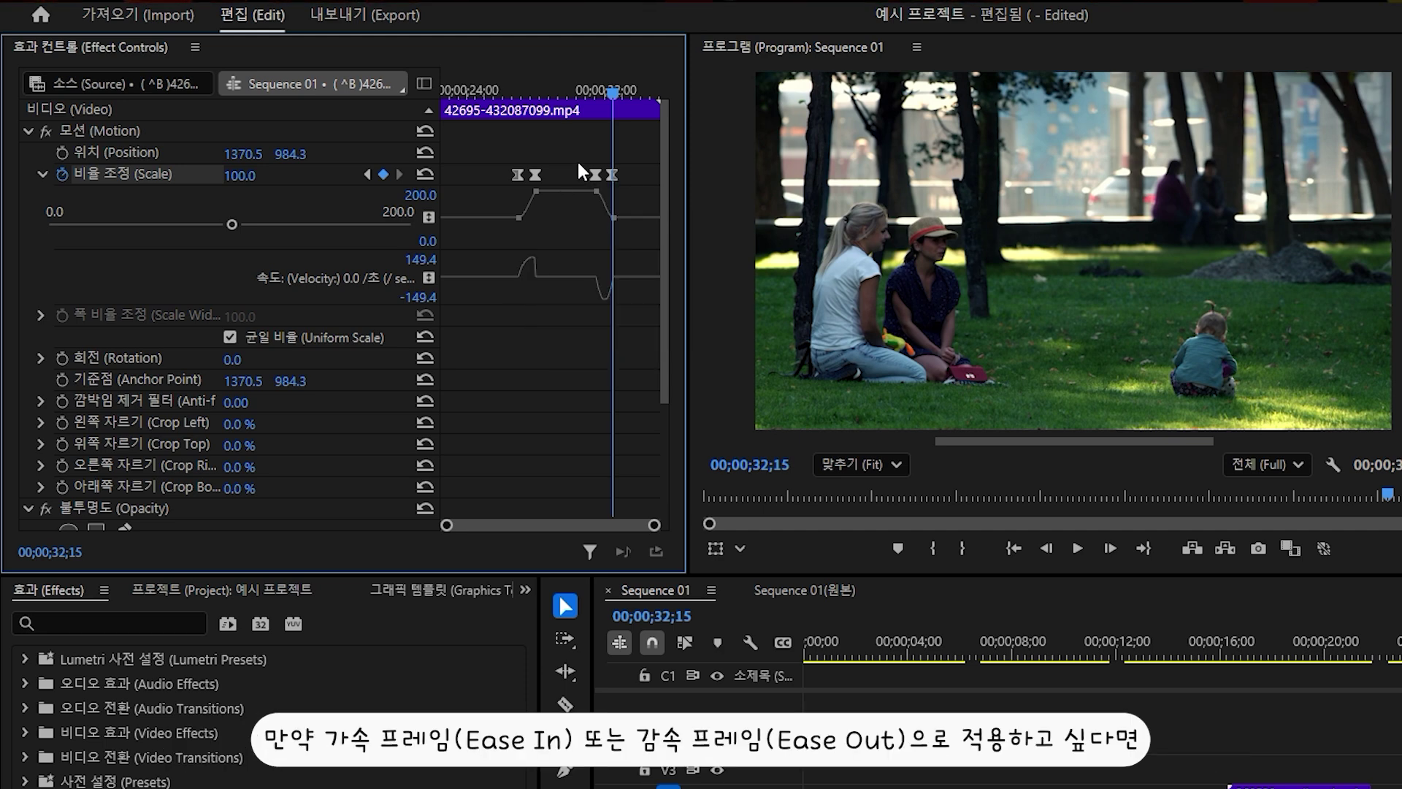
{"action": "left_click_drag", "start_coordinate": [577, 162], "coordinate": [616, 178]}
{"action": "right_click", "coordinate": [613, 177]}
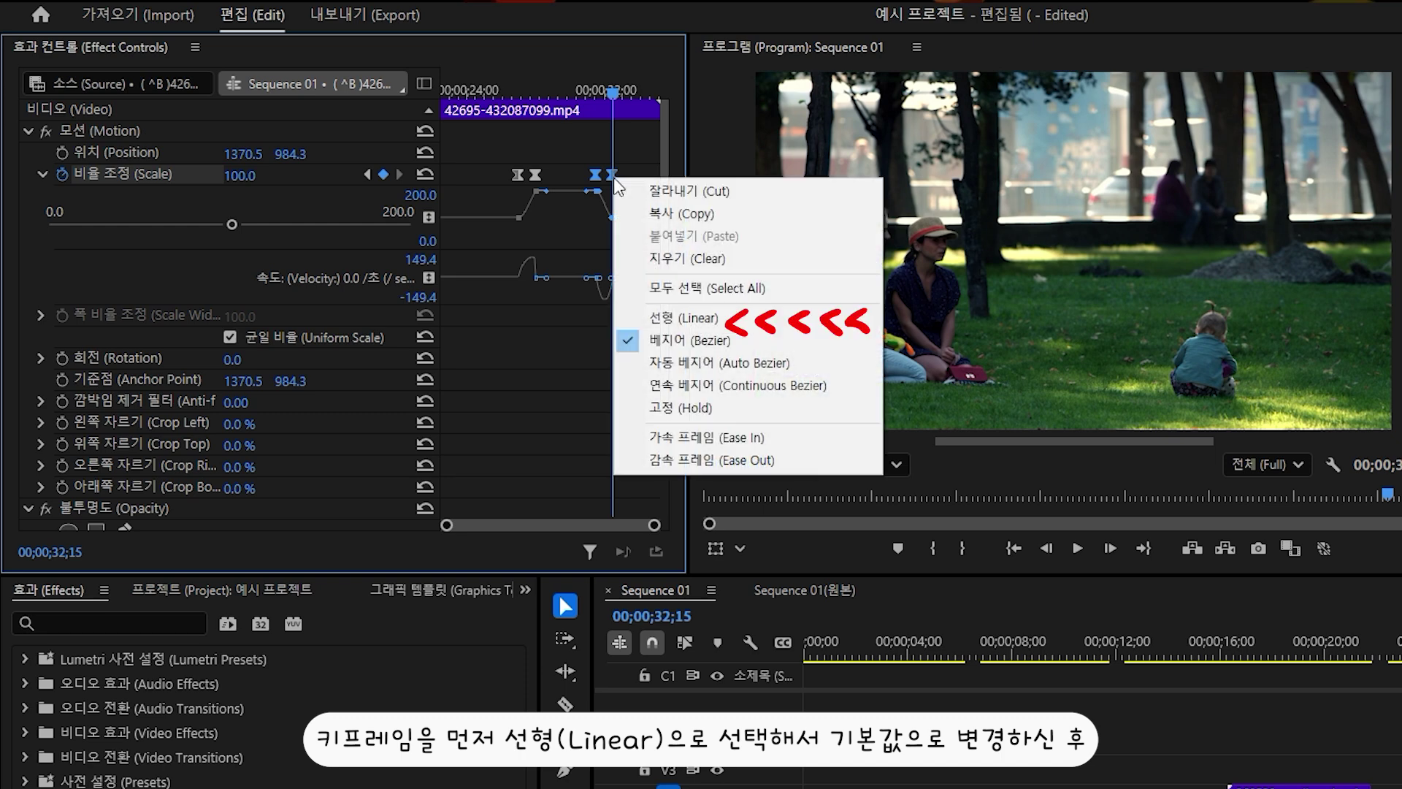
{"action": "left_click", "coordinate": [667, 316]}
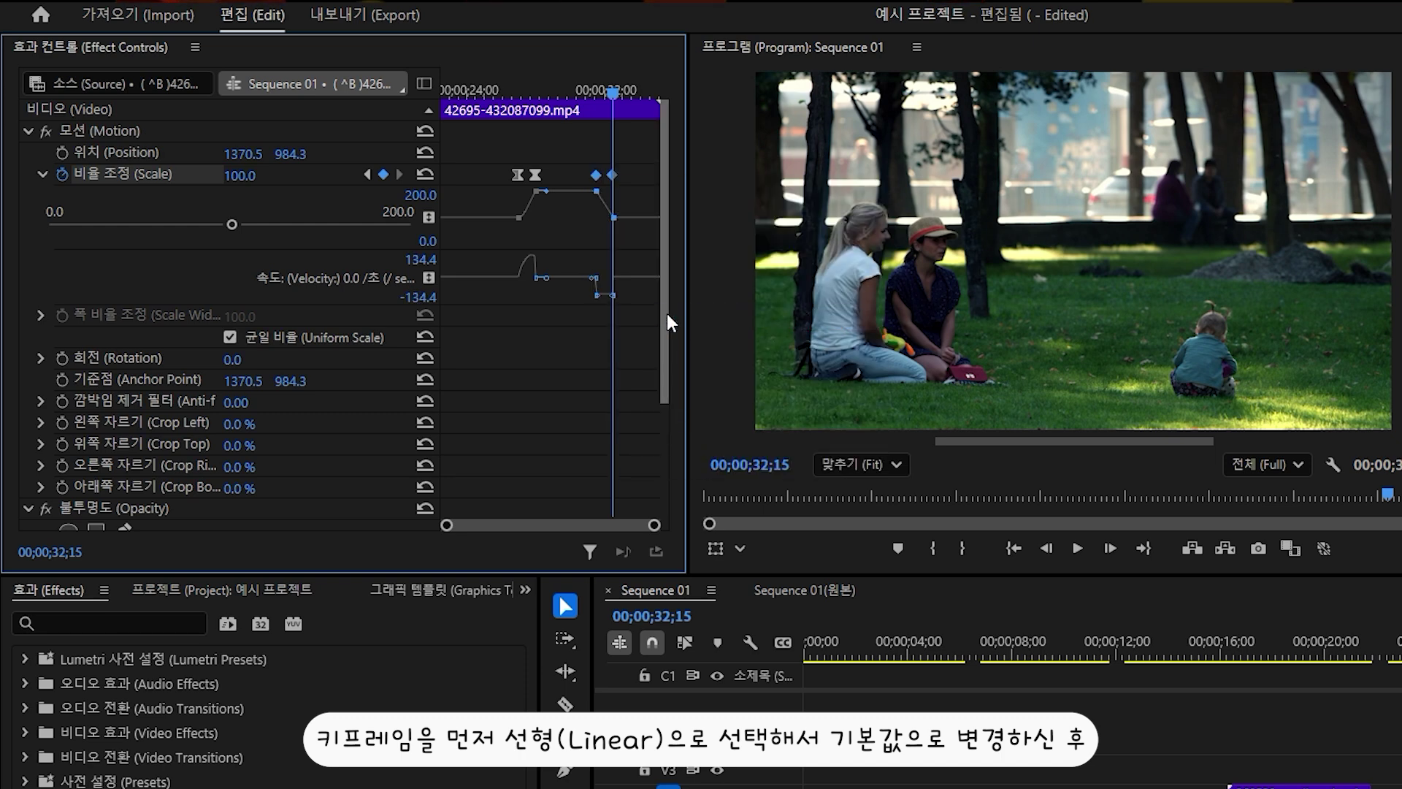
{"action": "right_click", "coordinate": [613, 176]}
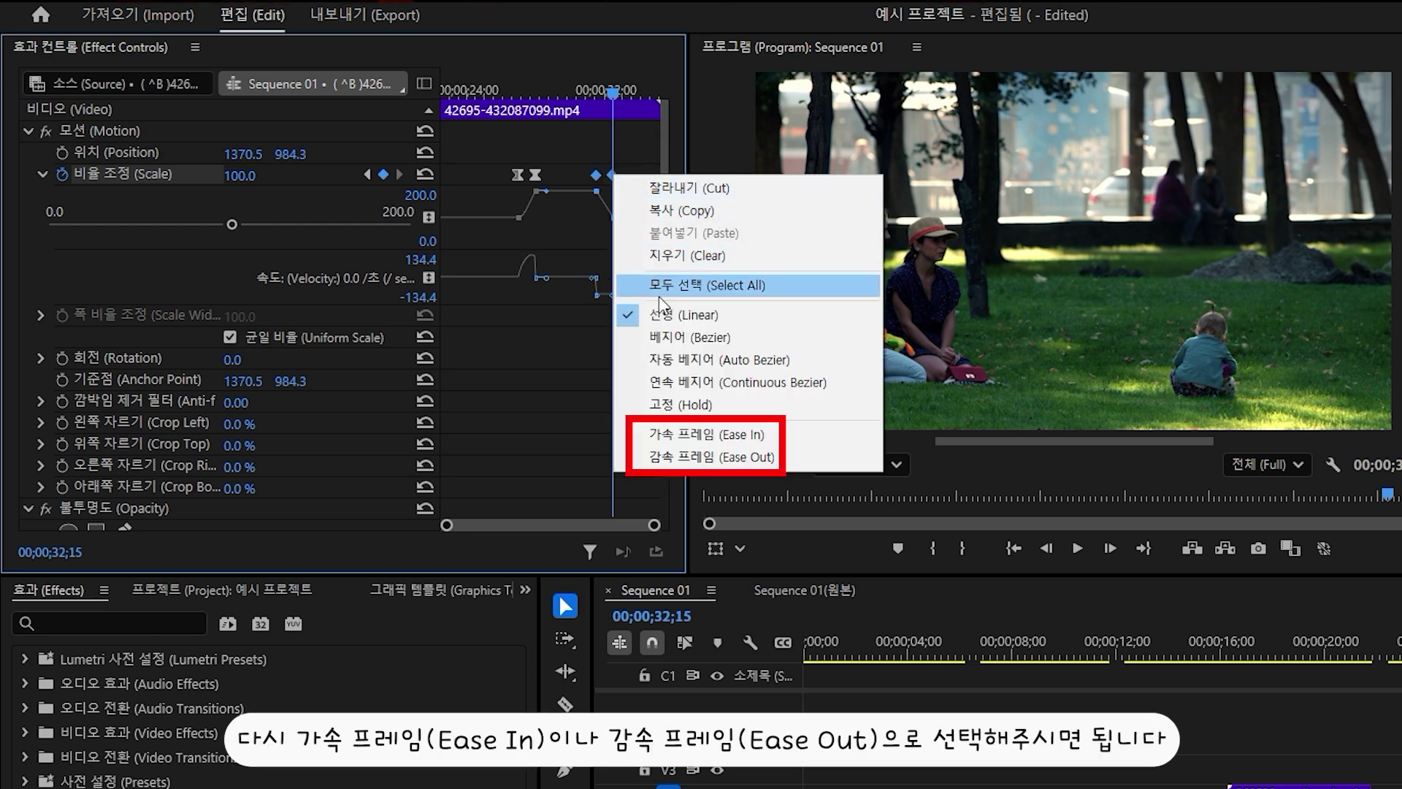
{"action": "left_click", "coordinate": [793, 459]}
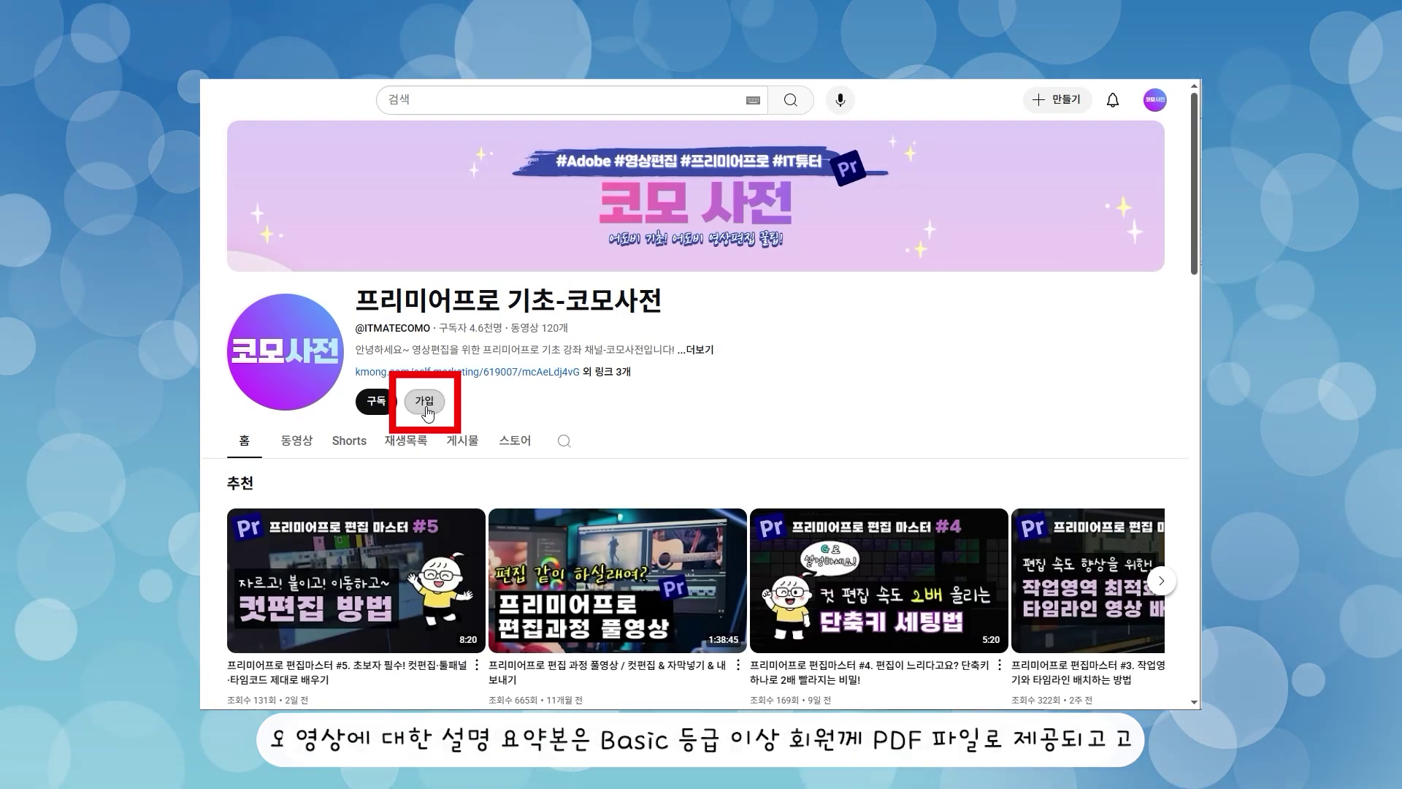
On YouTube, open the membership options of the channel 프리미어프로 기초-코모사전 and view the Basic and Plus tier benefits.
{"action": "left_click", "coordinate": [427, 409]}
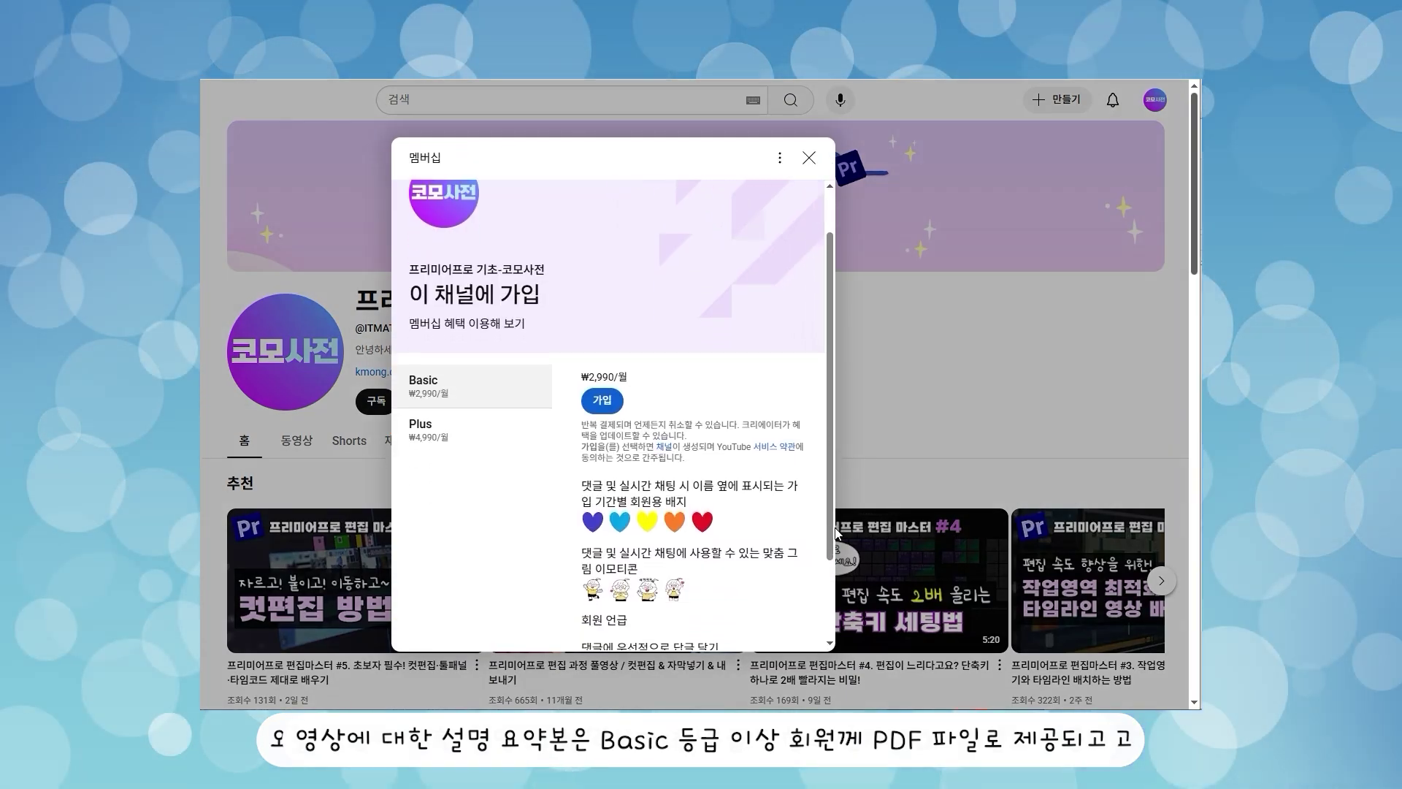
{"action": "scroll", "coordinate": [836, 574], "scroll_direction": "down", "scroll_amount": 2}
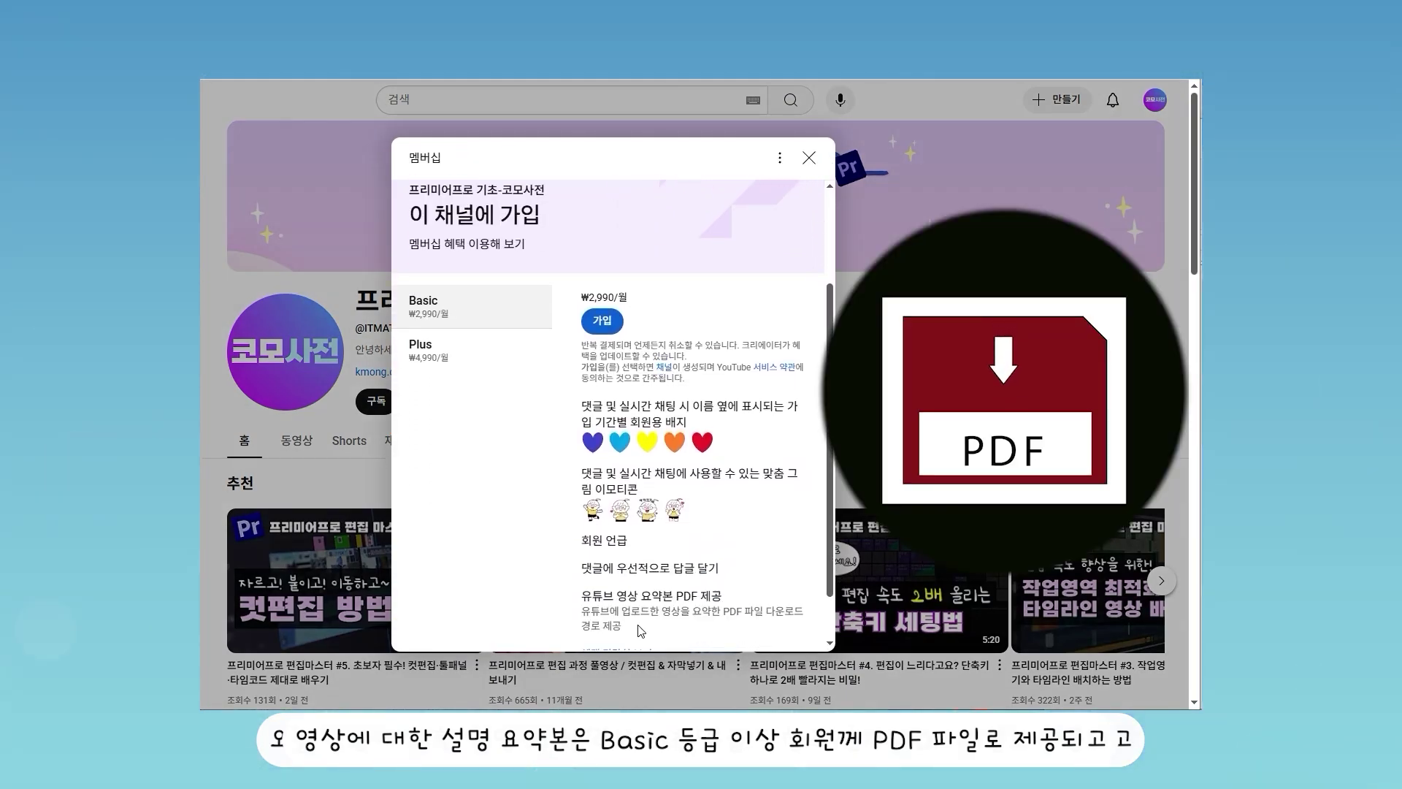
{"action": "left_click", "coordinate": [434, 365]}
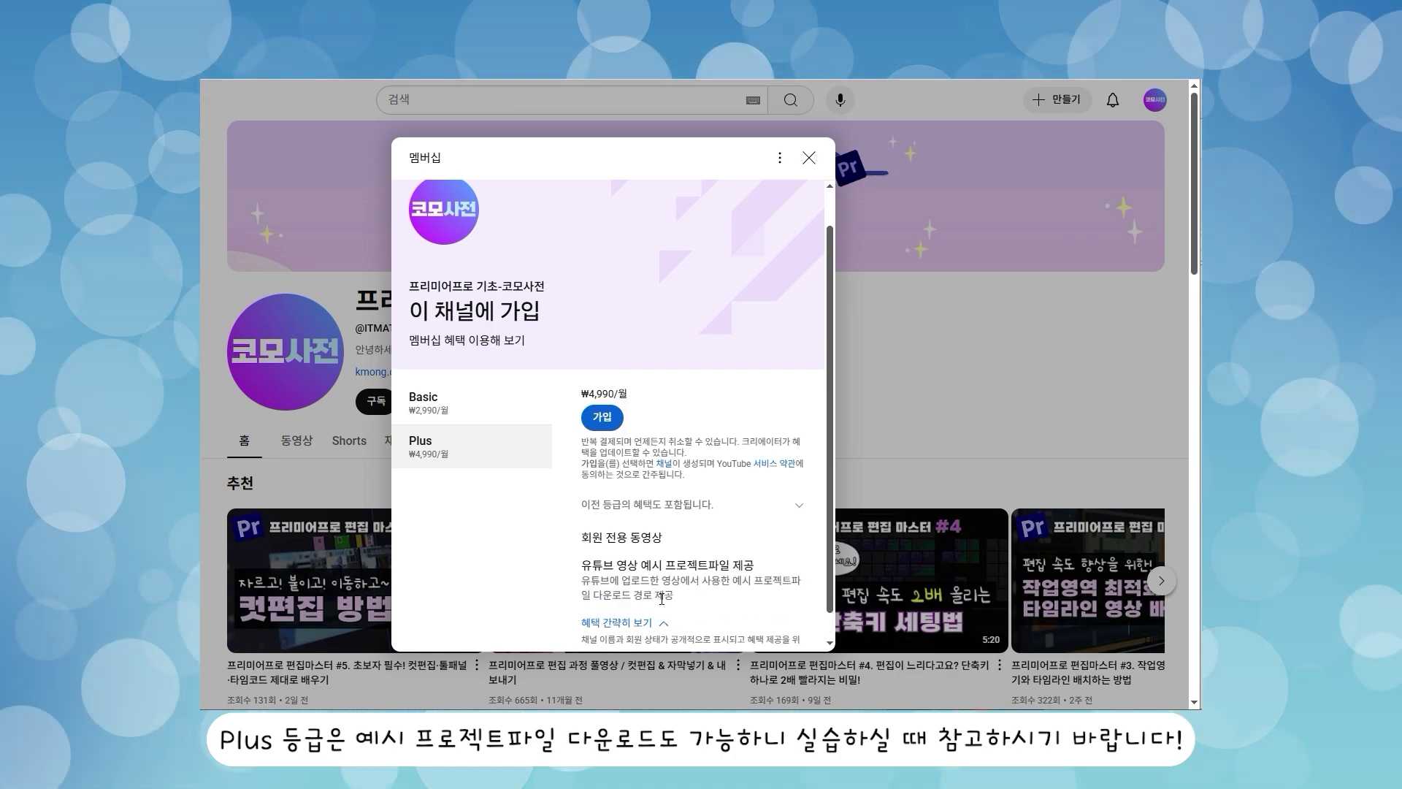